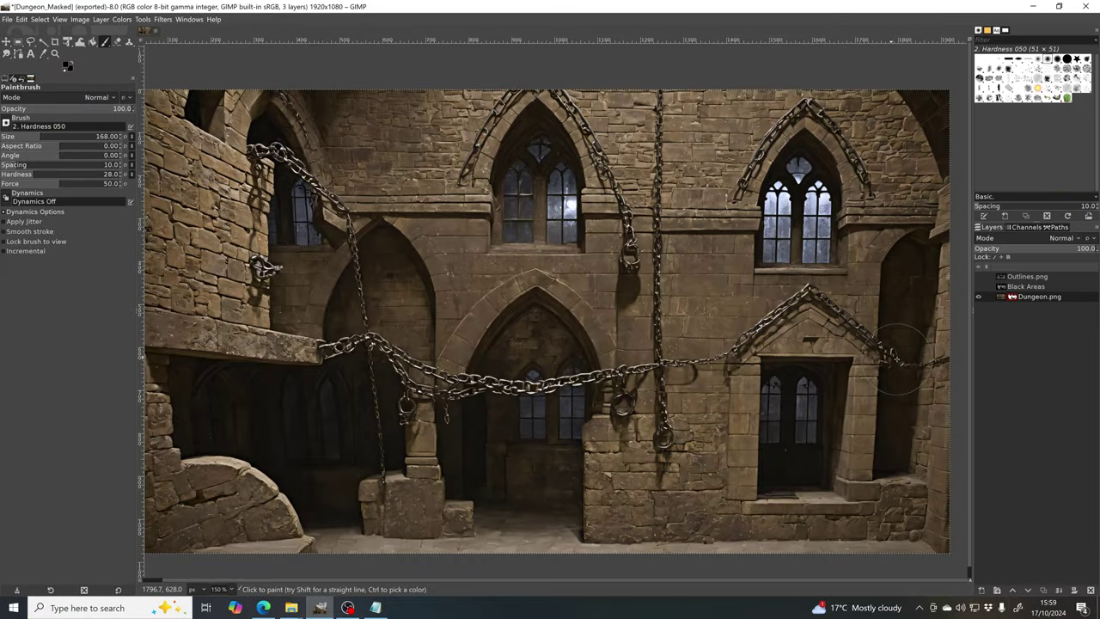
Step: Mask the dungeon facade in black on the Black Areas layer by tracing window panes and painting over stonework around the house outlines
click(978, 286)
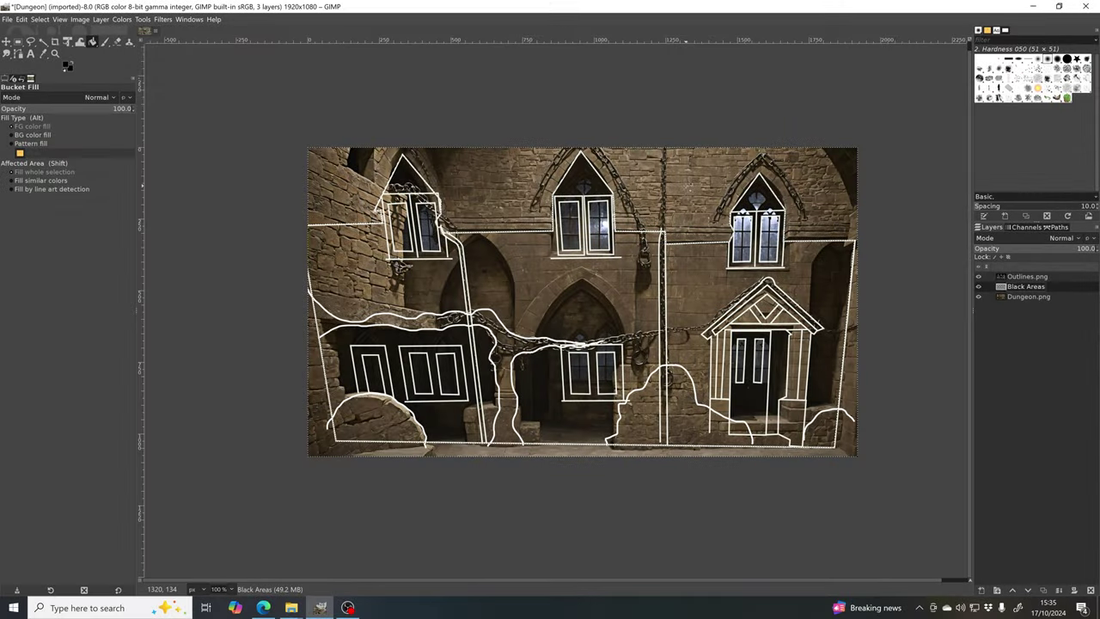
click(687, 185)
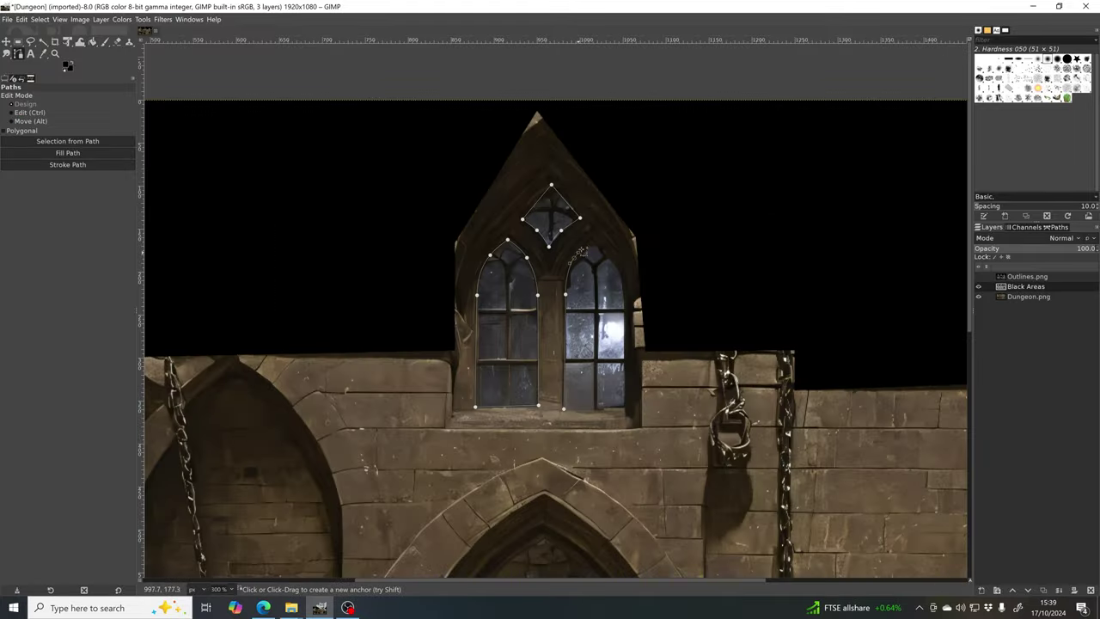
click(591, 239)
click(610, 254)
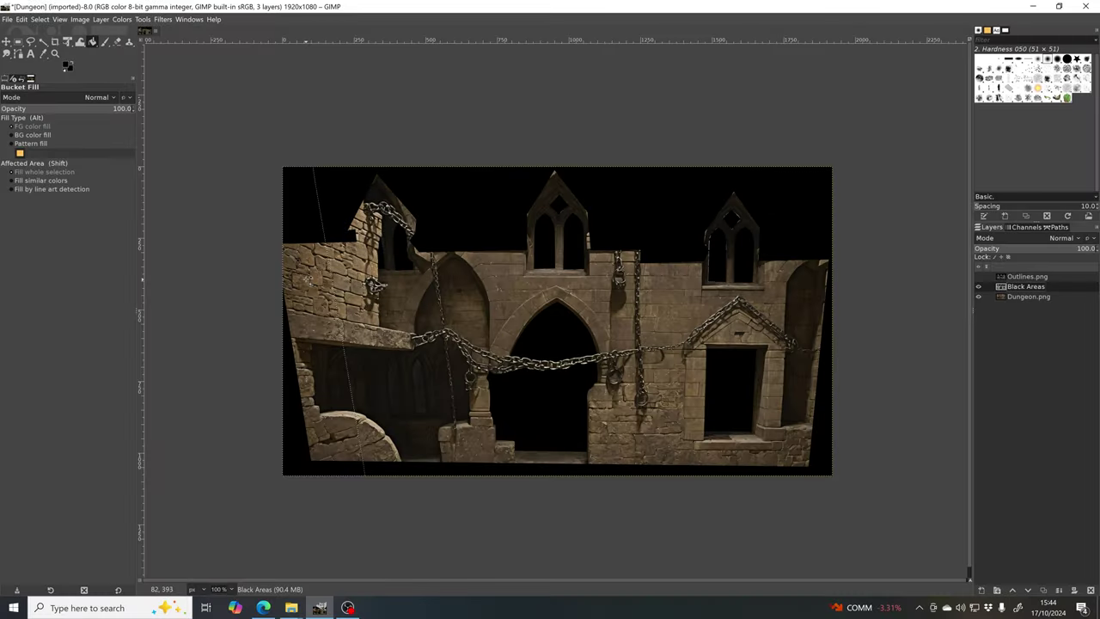
click(306, 278)
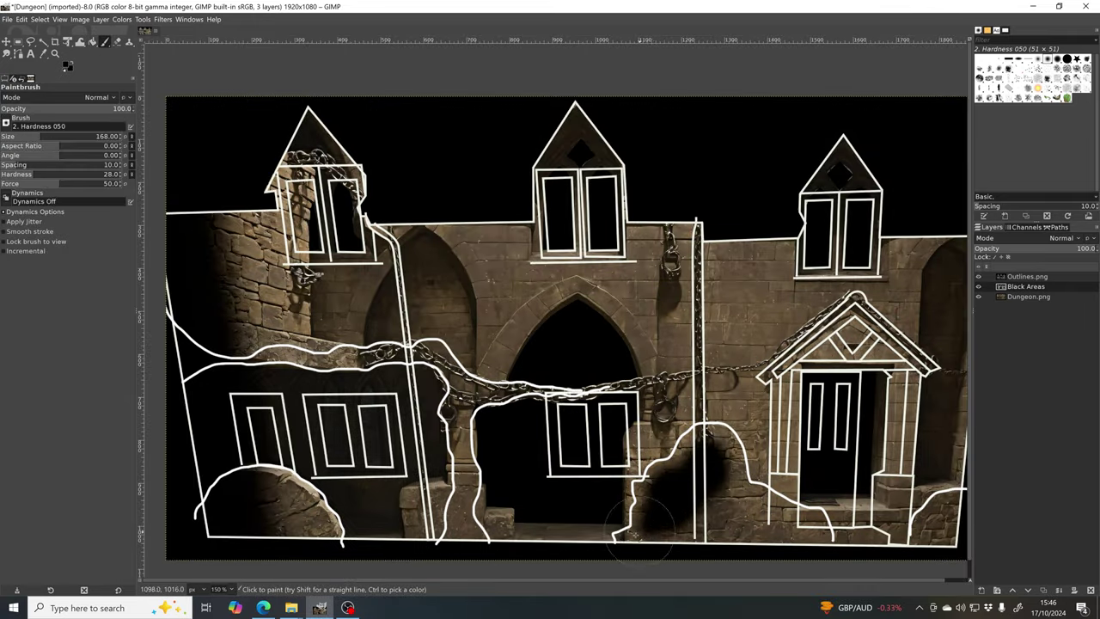
mouse_move(633, 534)
mouse_down()
mouse_move(701, 533)
mouse_move(733, 552)
mouse_move(744, 524)
mouse_move(696, 470)
mouse_move(724, 483)
mouse_up()
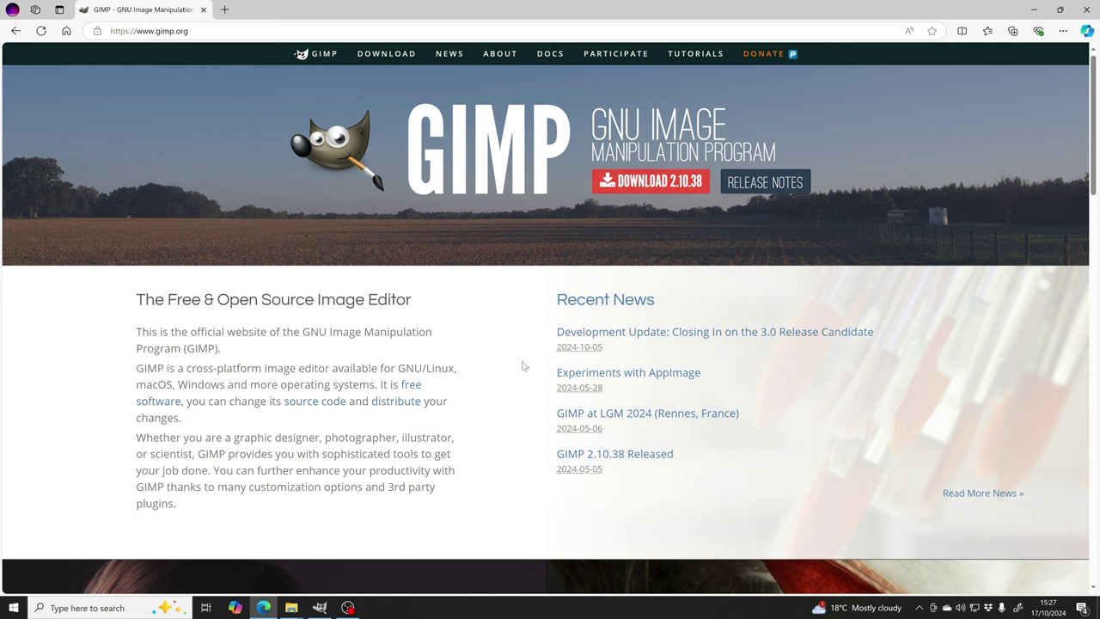
Step: Open the GIMP 2.10.38 downloads page and show the download options for macOS
click(651, 184)
scroll(798, 340, down, 1)
scroll(797, 339, down, 2)
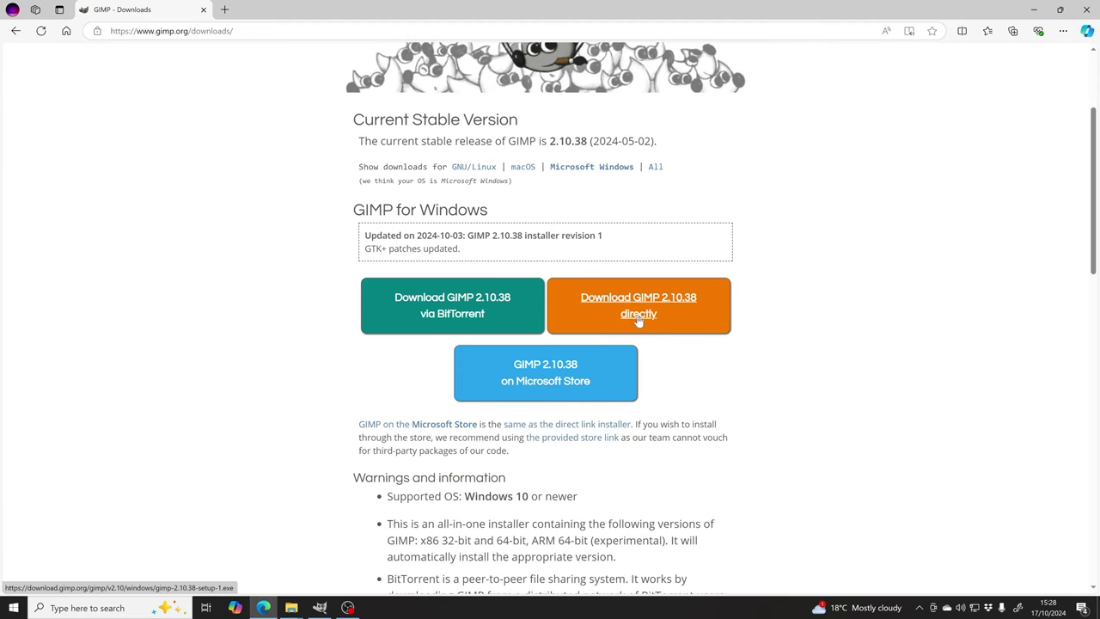
click(522, 168)
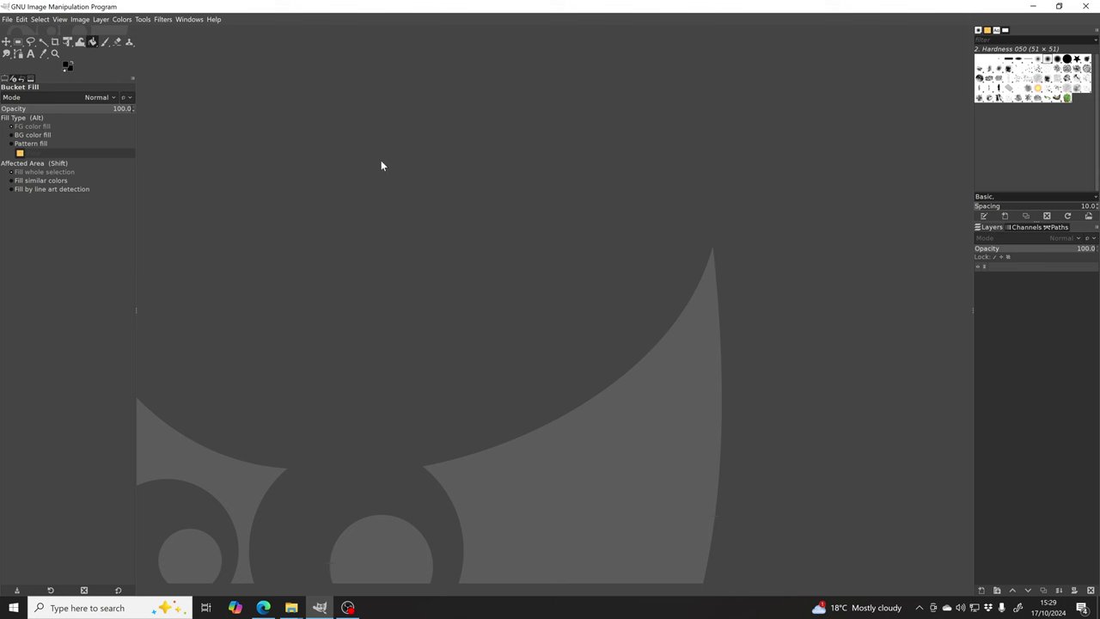
Step: Switch to GIMP and open Dungeon.png from the __Selected folder inside 001_Image/_House_Facades
click(7, 19)
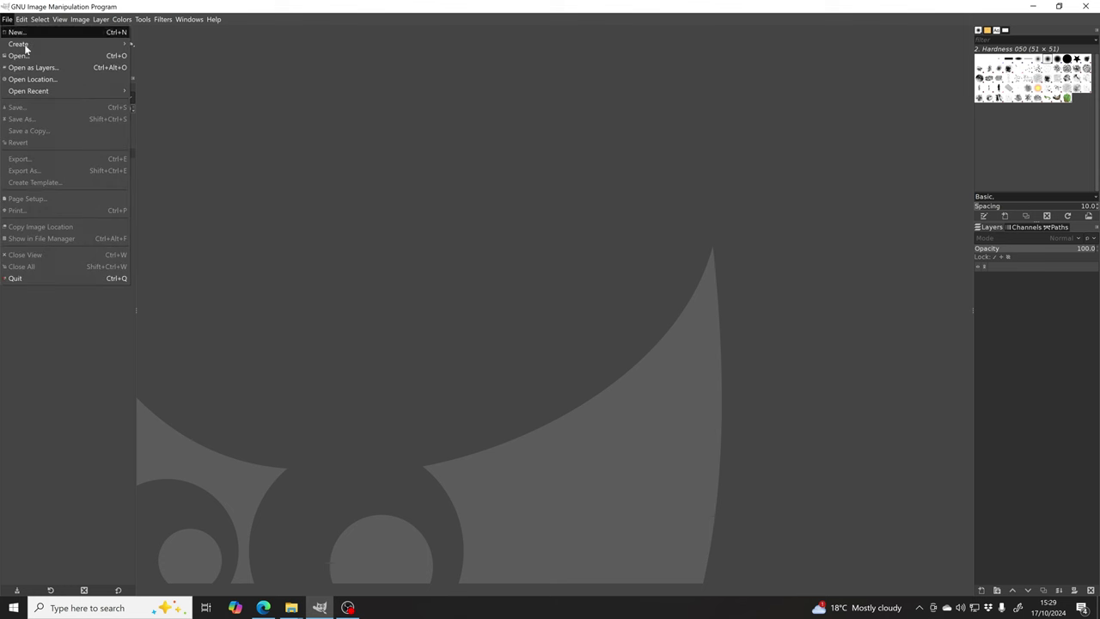
click(70, 56)
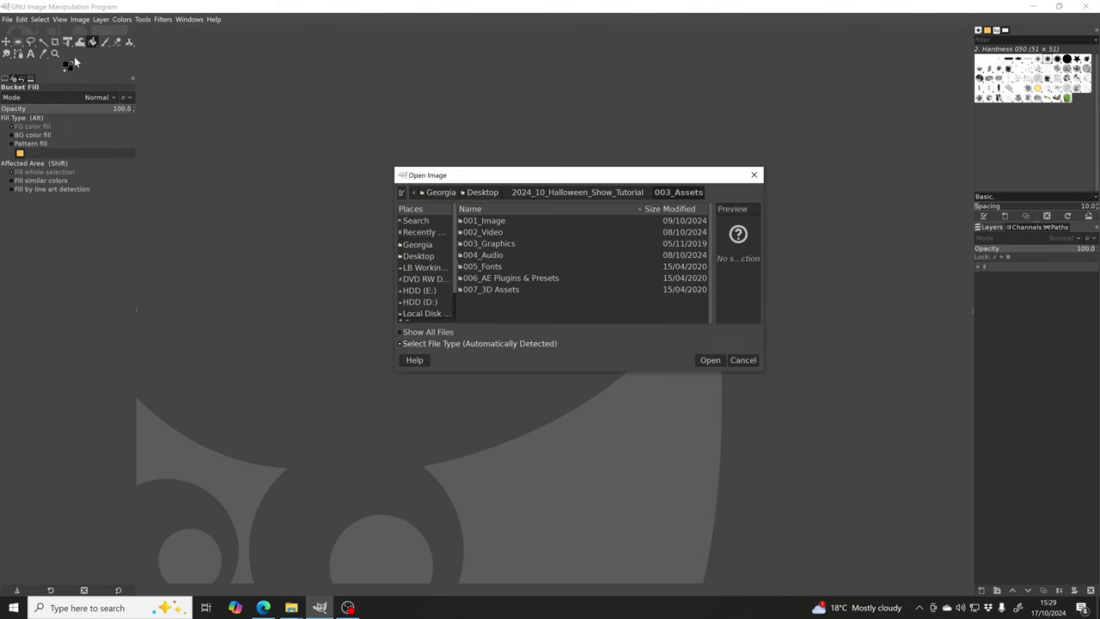
double_click(487, 220)
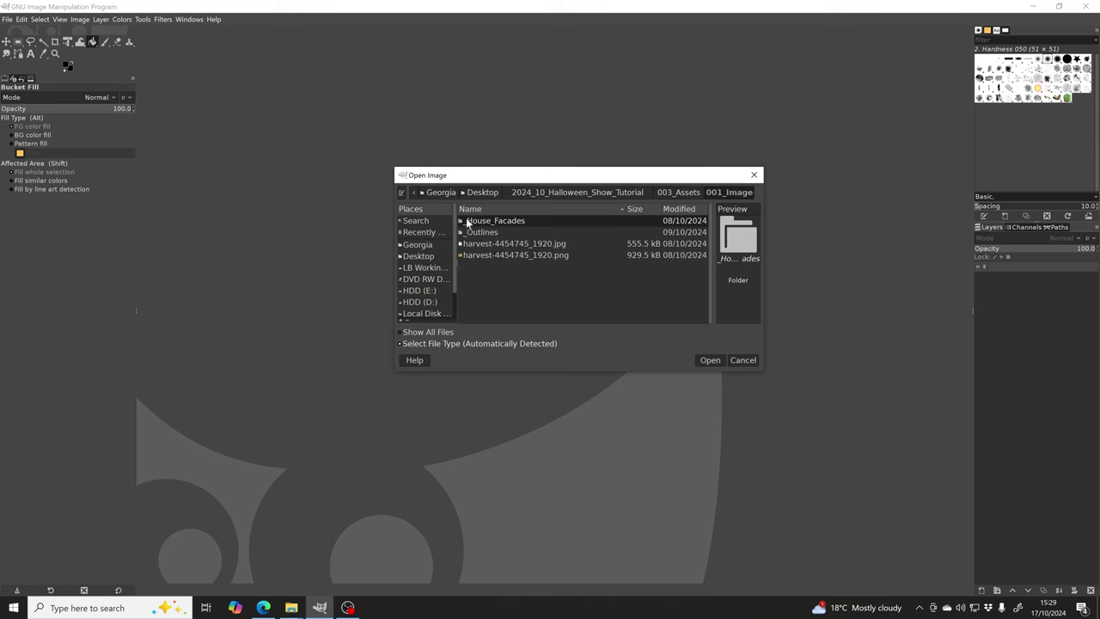
double_click(488, 222)
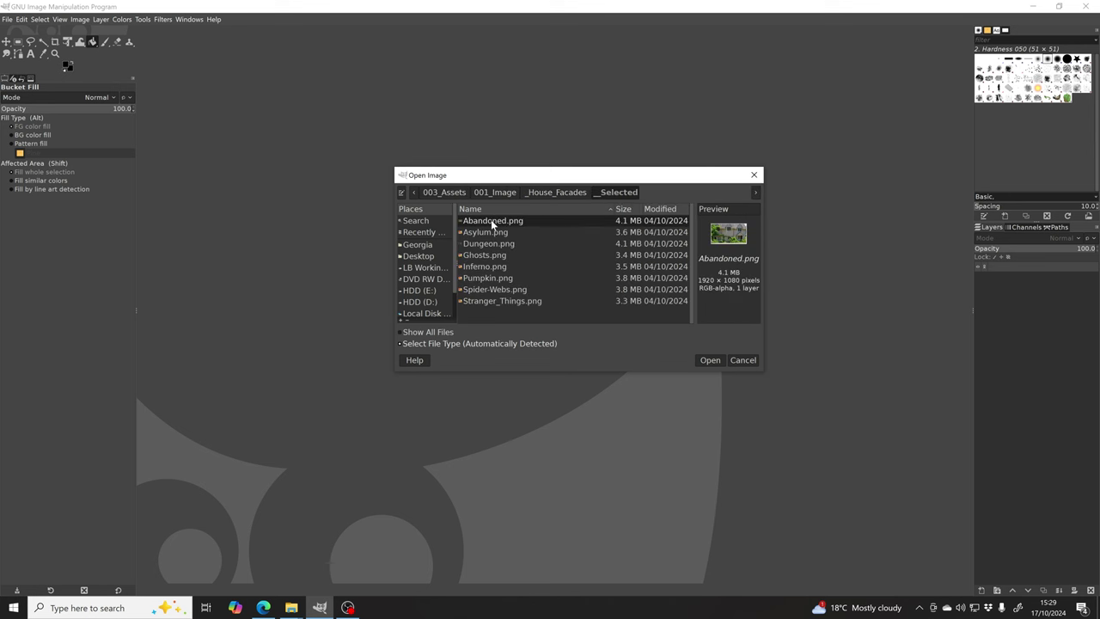
click(485, 245)
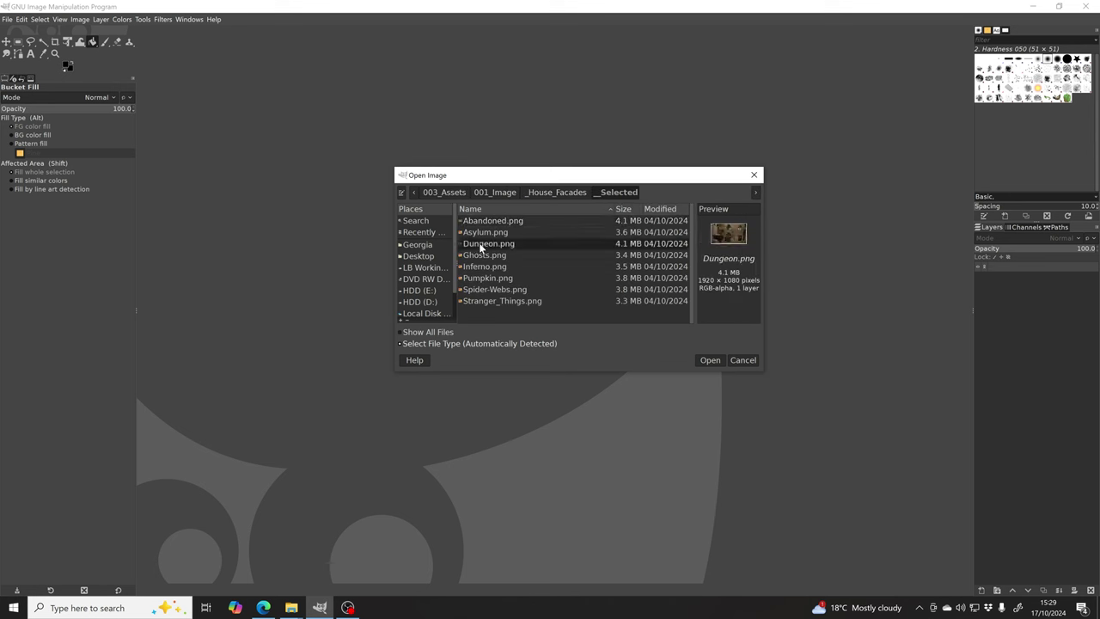
click(710, 360)
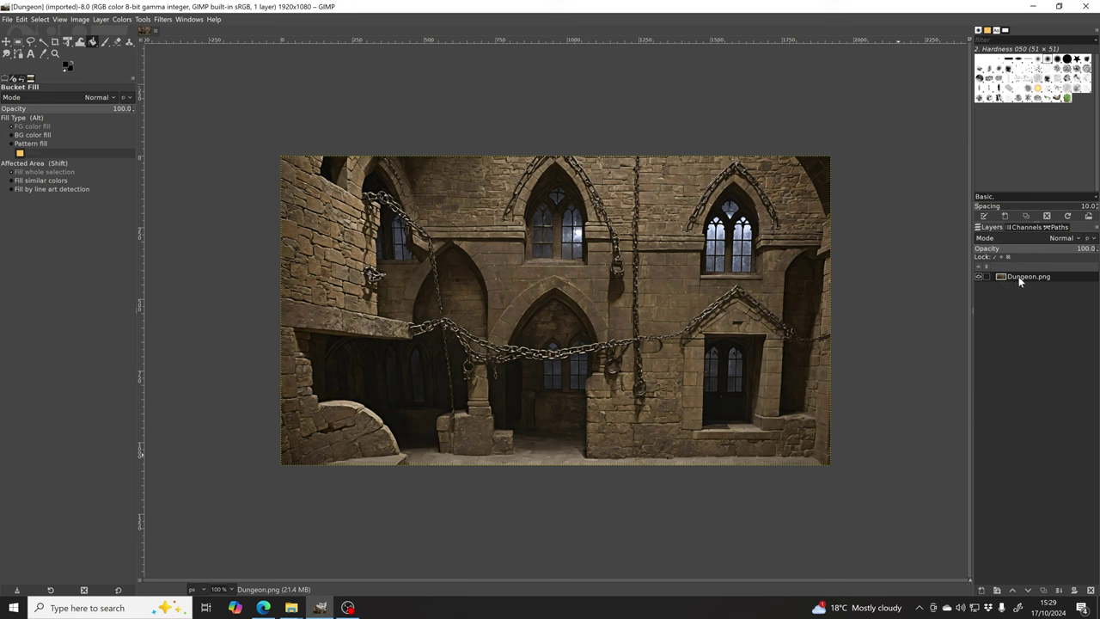
Step: Open the dockable Layers dialog
click(189, 20)
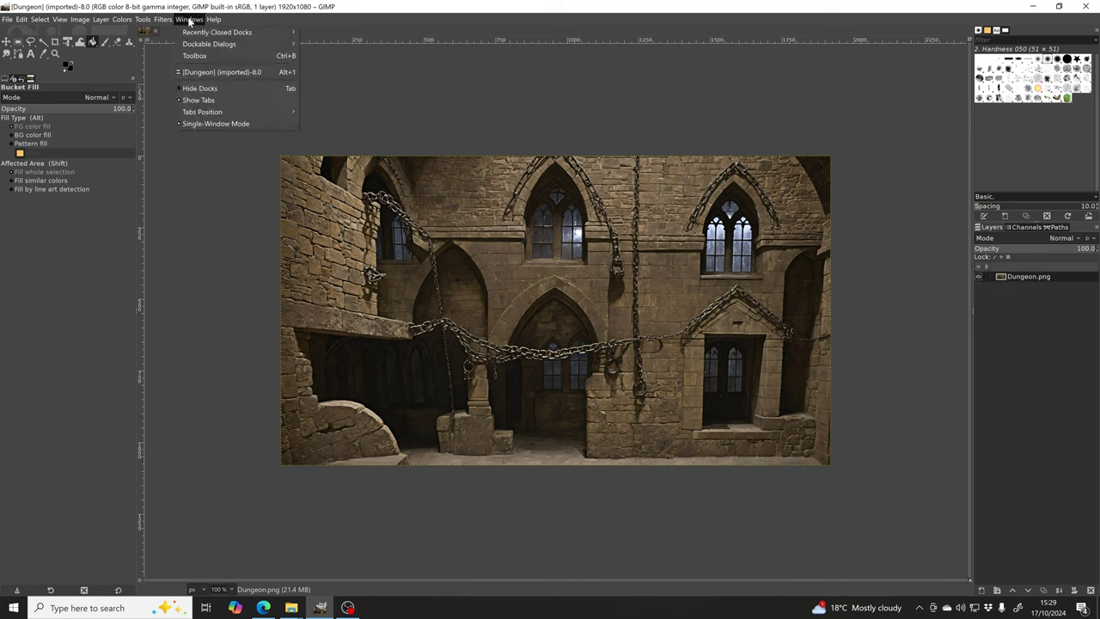
mouse_move(196, 44)
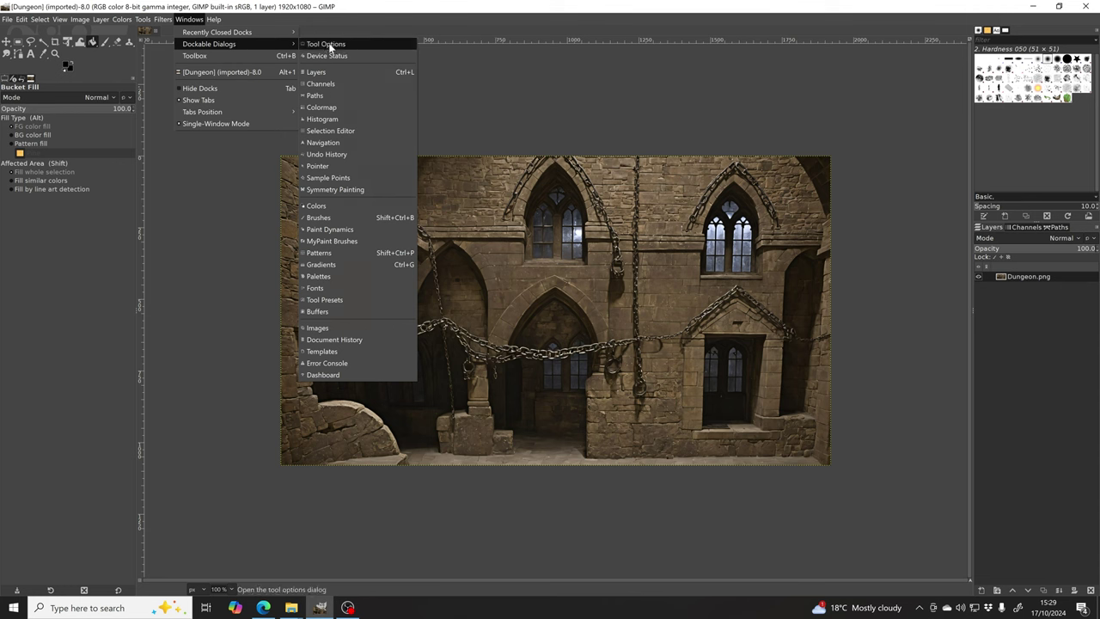
click(365, 70)
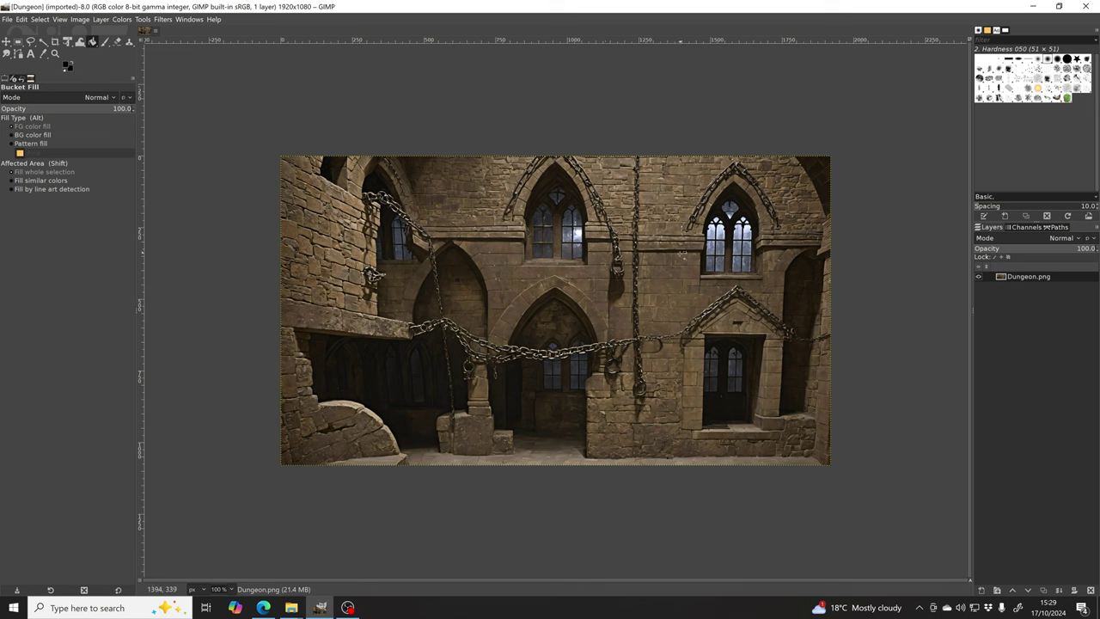
Step: Import Outlines.png from the _Outlines folder in 001_Image as a new layer above the dungeon image
click(10, 21)
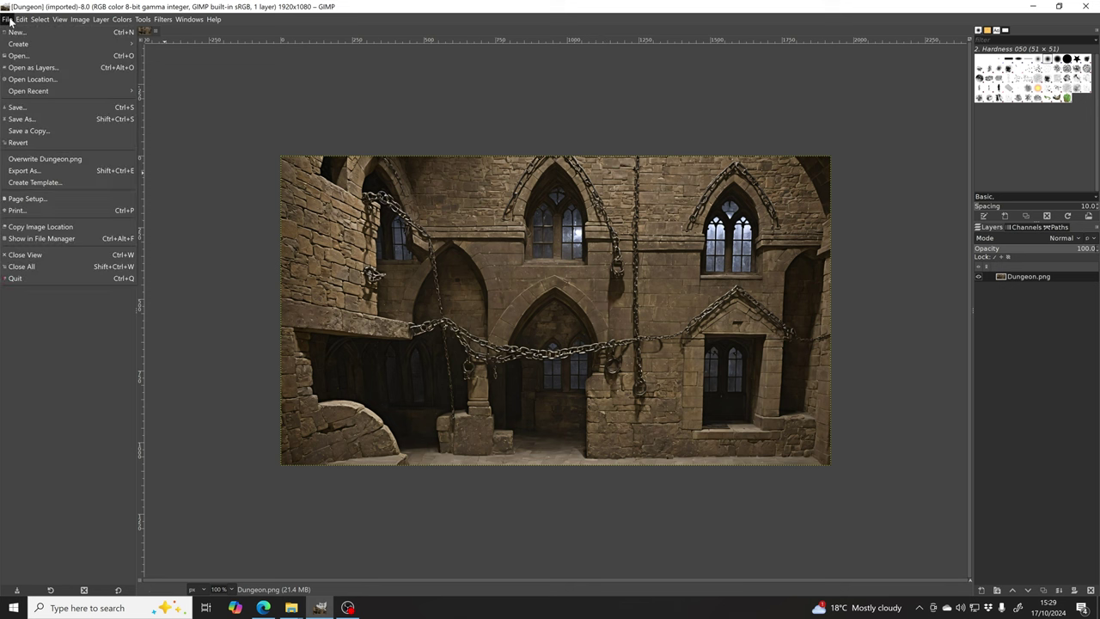
click(79, 67)
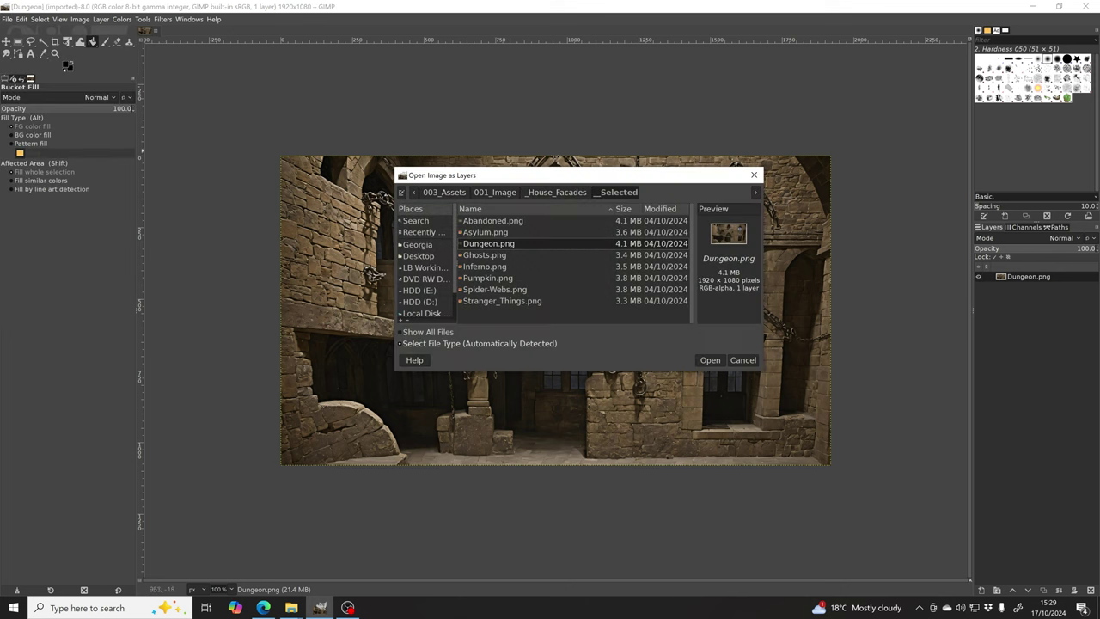
click(556, 192)
click(496, 192)
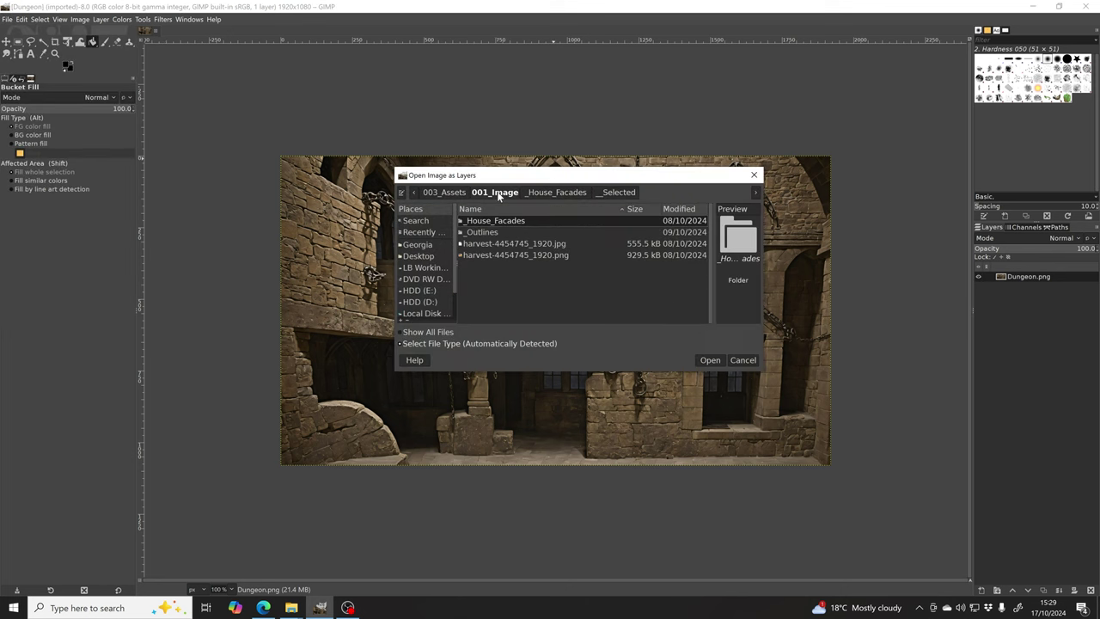
double_click(481, 233)
click(712, 363)
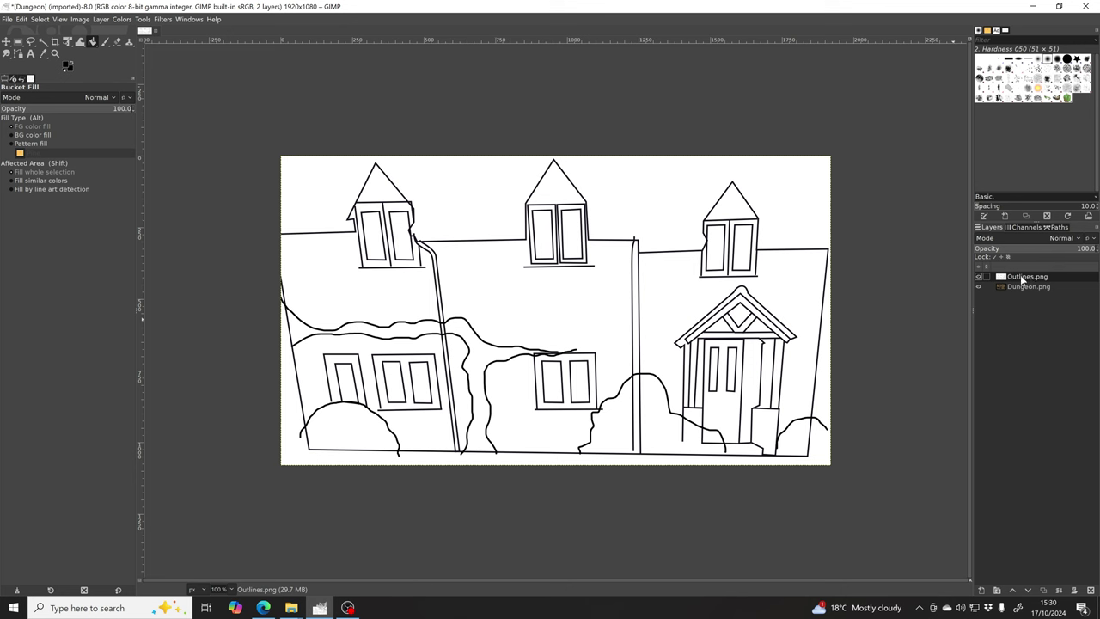
Step: Invert the colors of the Outlines.png layer and set its blend mode to Screen at 100 opacity
click(127, 23)
click(151, 153)
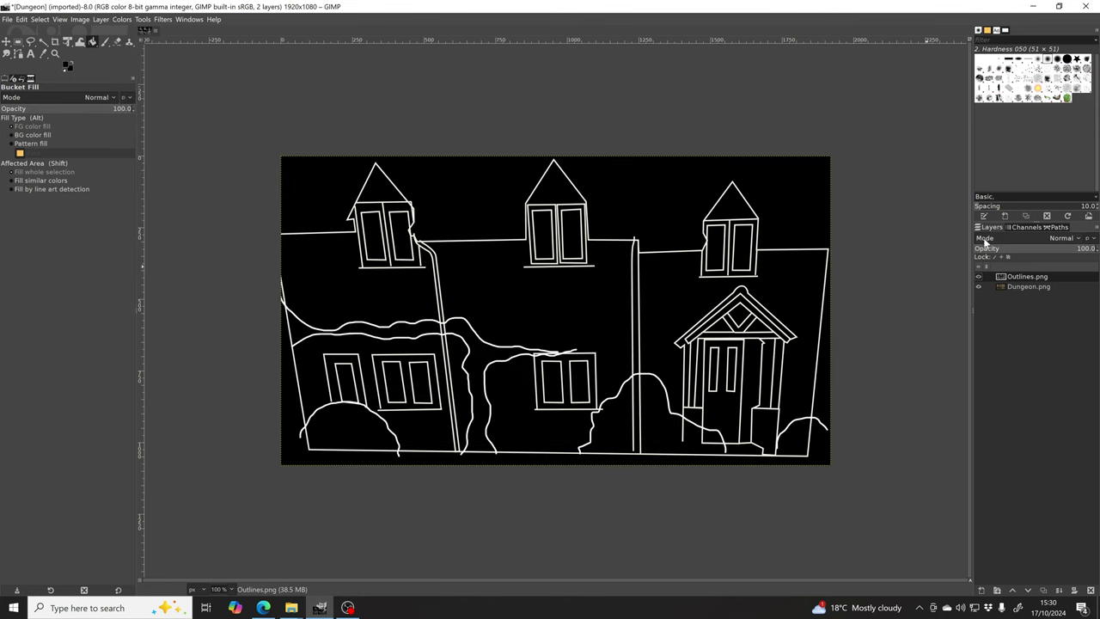
click(1077, 240)
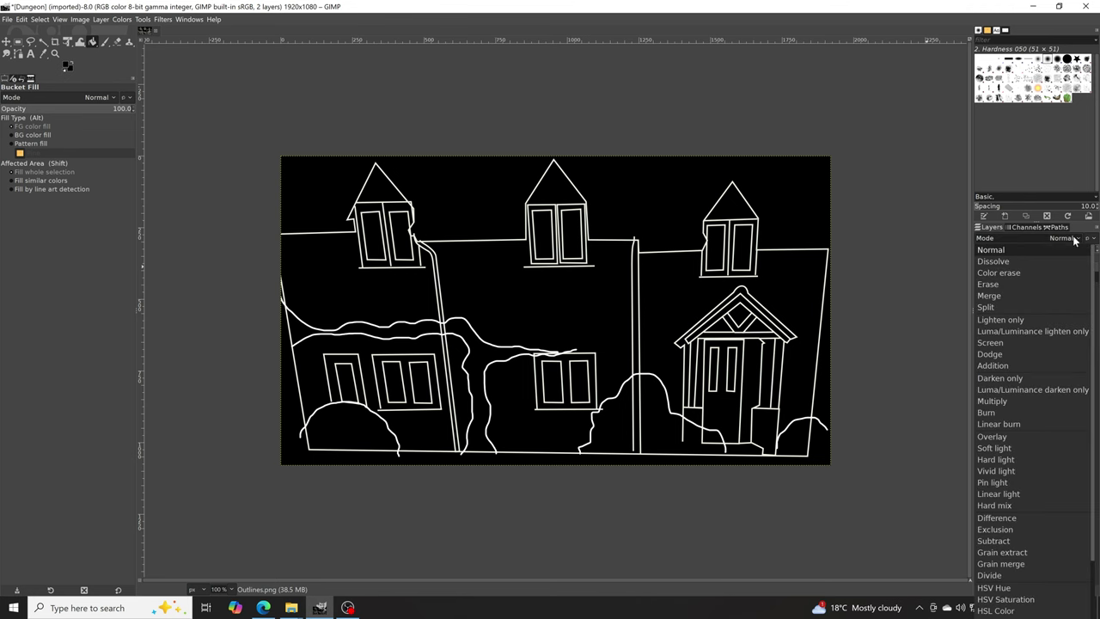
click(1034, 344)
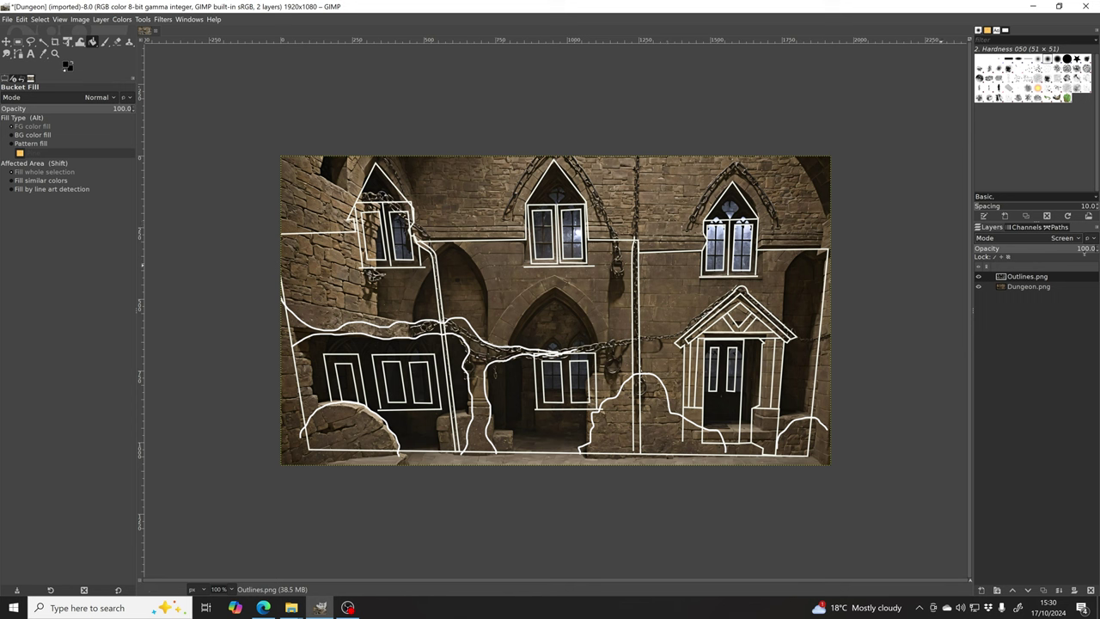
drag(1047, 249, 1098, 248)
Step: Toggle the Outlines.png layer's visibility off and on to compare the outlines with the dungeon image
click(1022, 286)
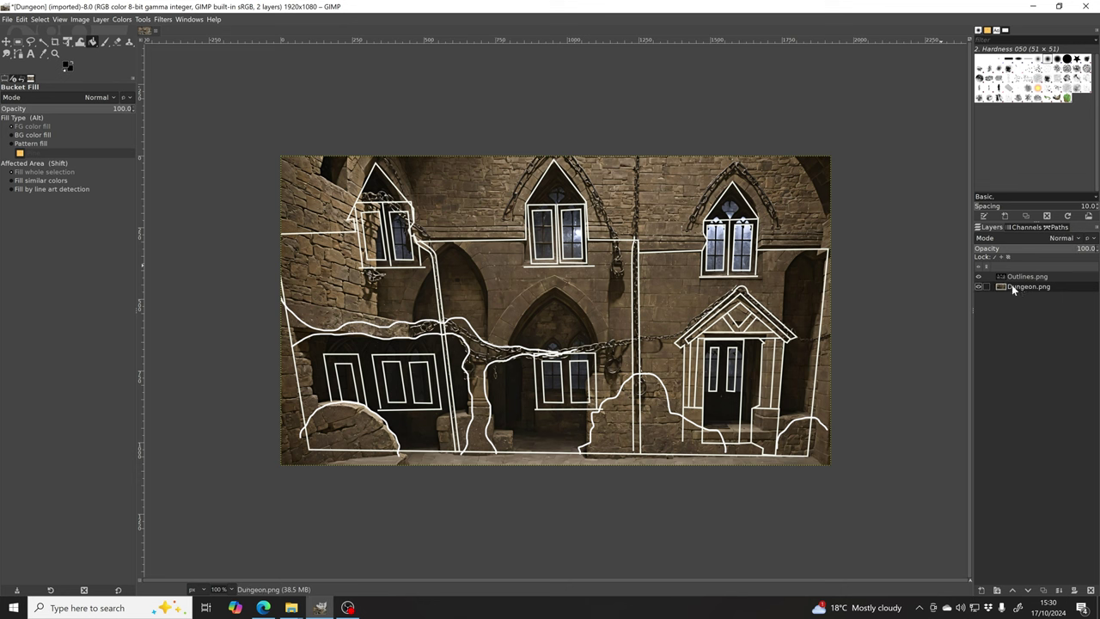
click(1023, 276)
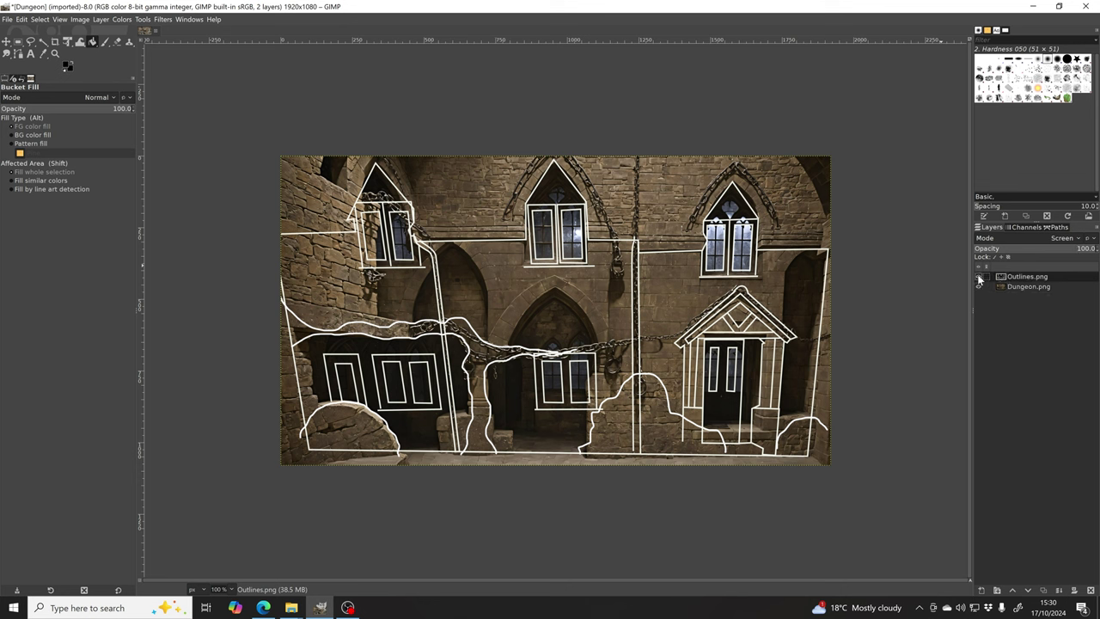
click(979, 277)
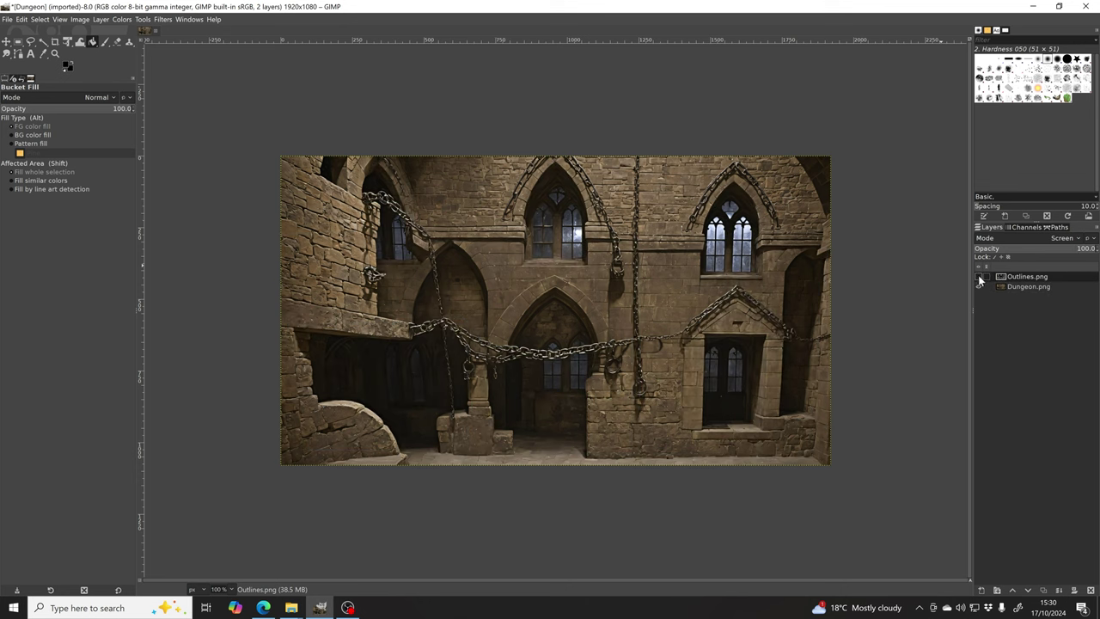
click(979, 276)
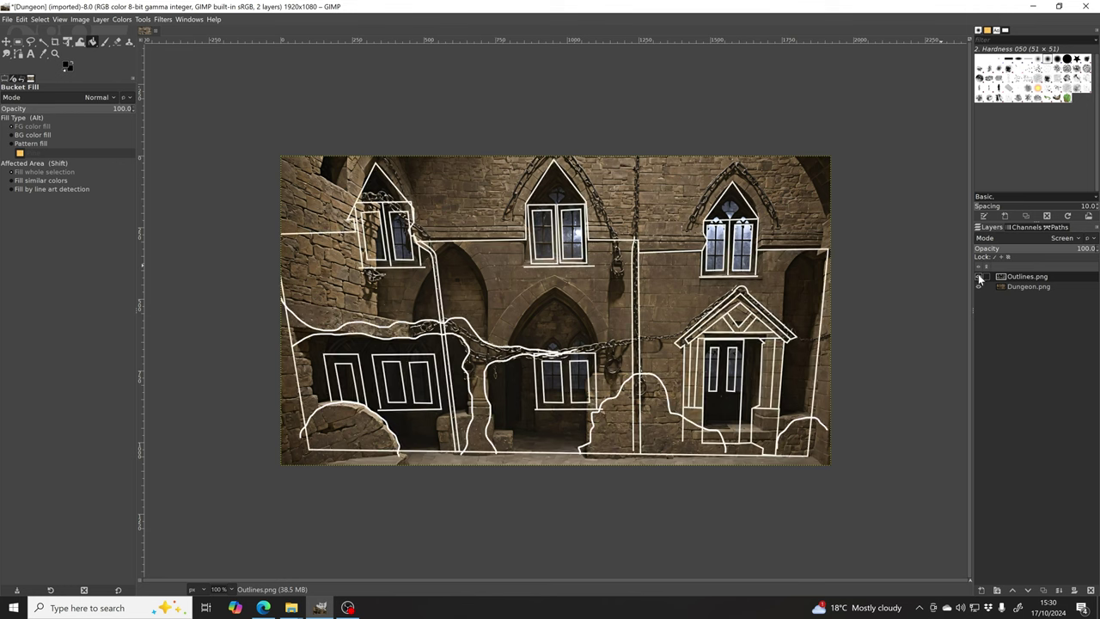
click(979, 276)
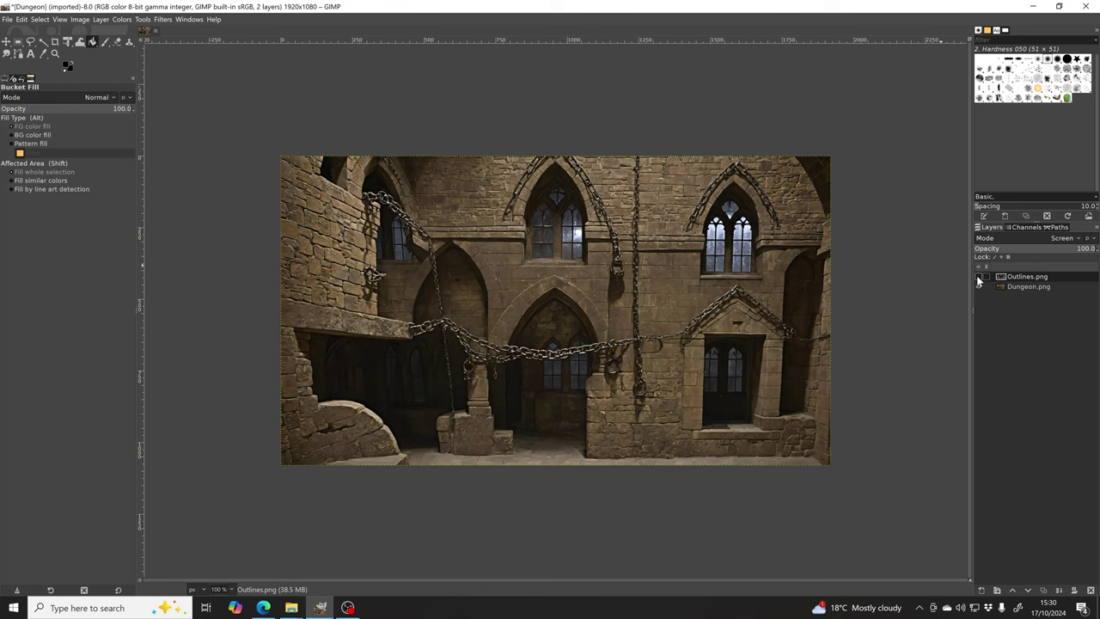
click(978, 278)
Step: Create a 1920 x 1080 px layer filled with Transparency between the Dungeon.png and Outlines.png layers
click(1024, 287)
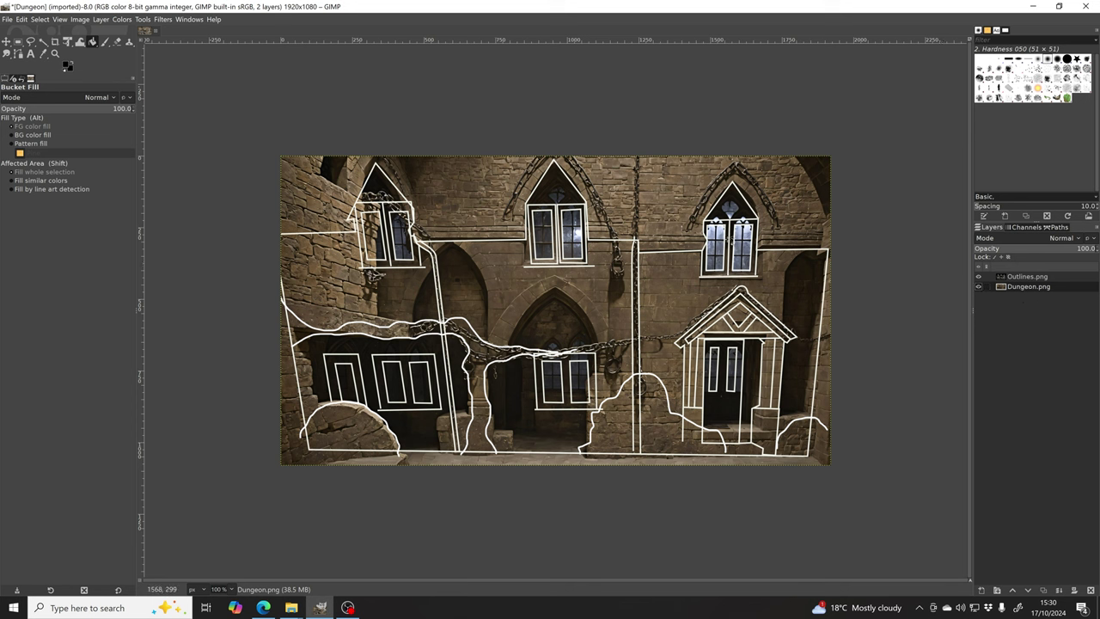
click(981, 591)
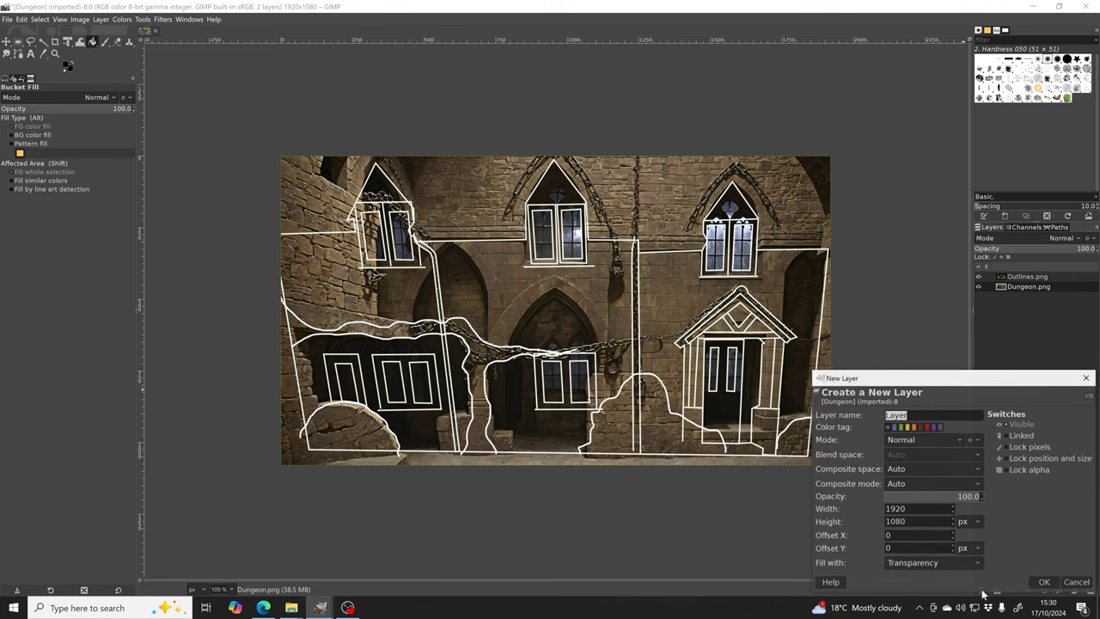
drag(936, 371, 539, 138)
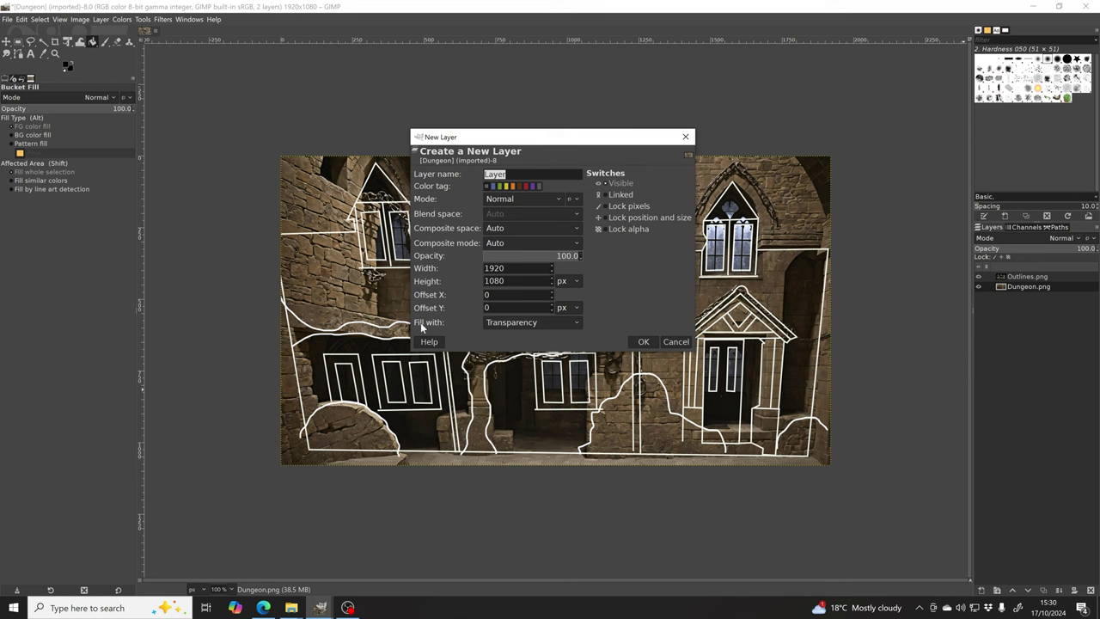
click(570, 325)
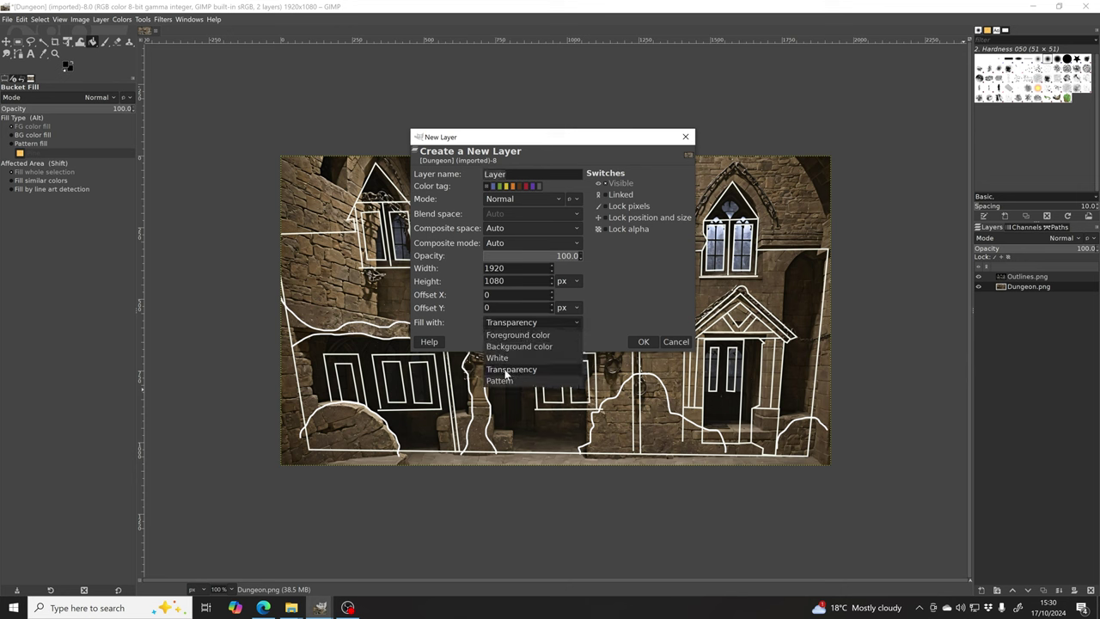
click(564, 370)
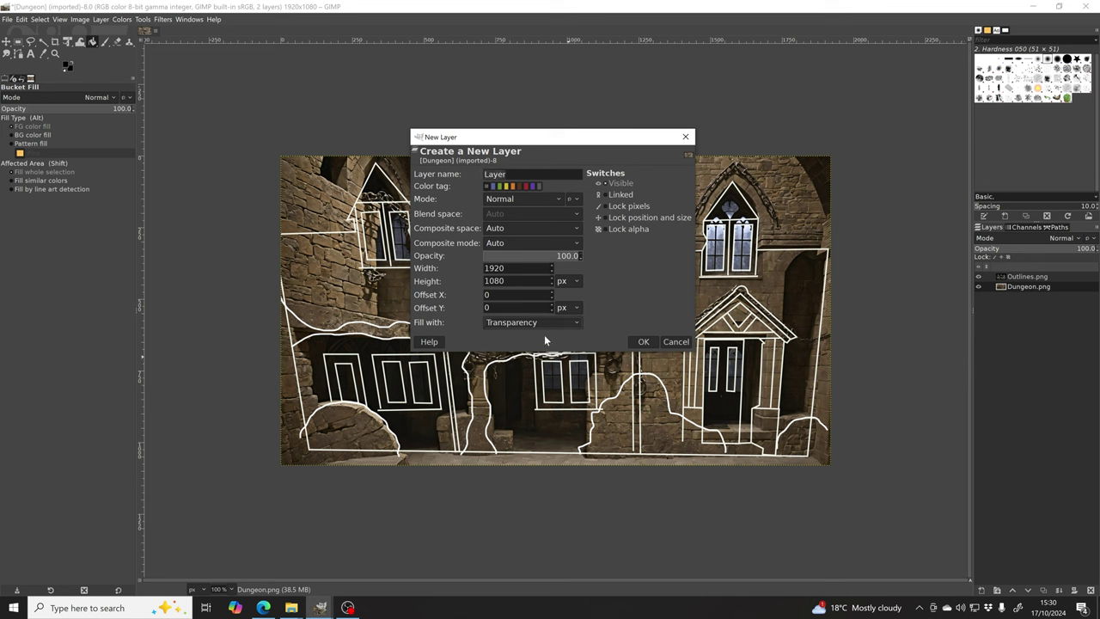
click(643, 342)
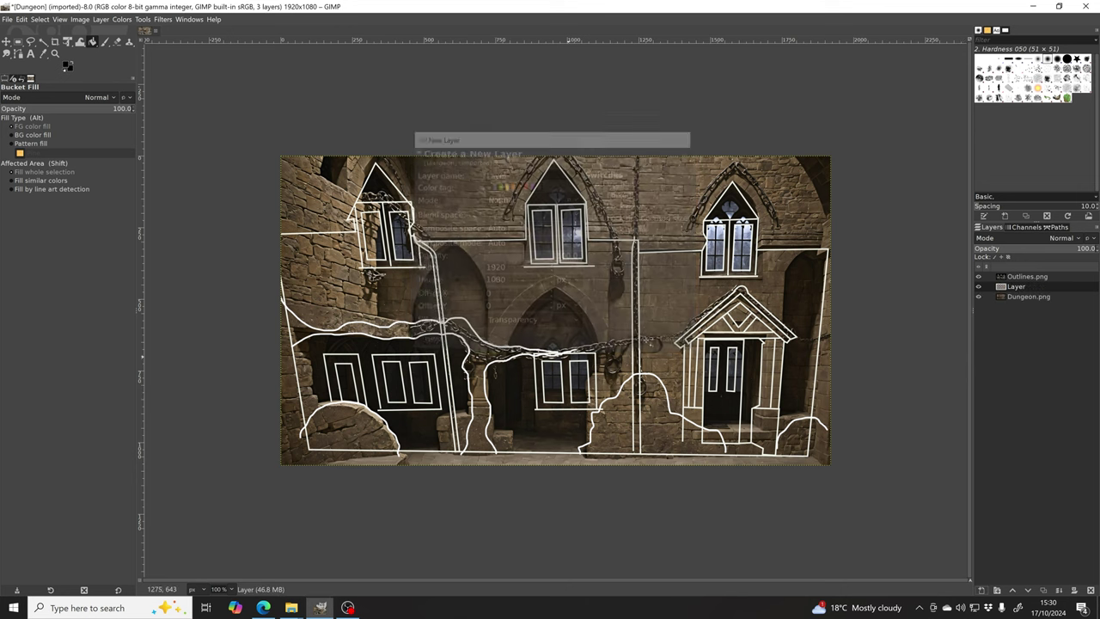
click(1020, 297)
click(1020, 278)
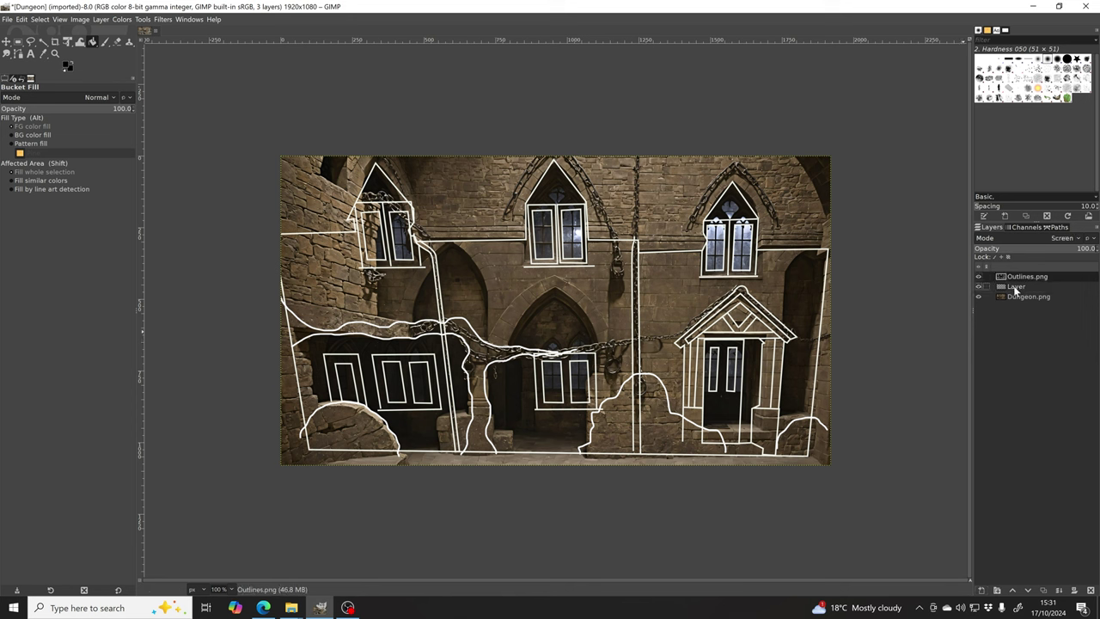
Step: Rename the new transparent layer as Black Areas
click(1015, 289)
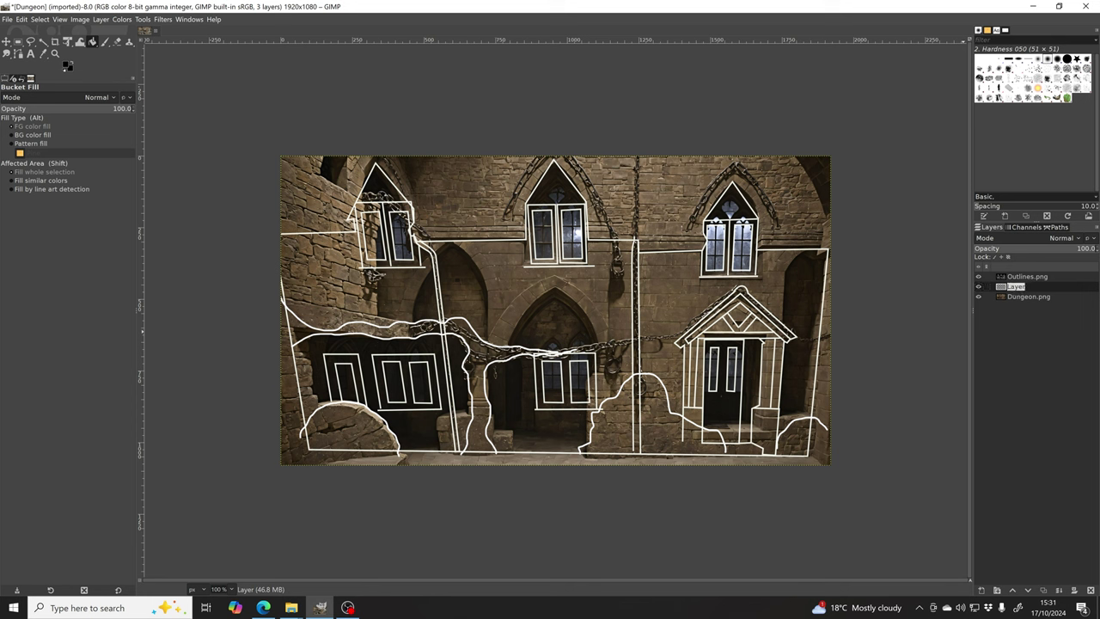
text(Black Areas)
key(Return)
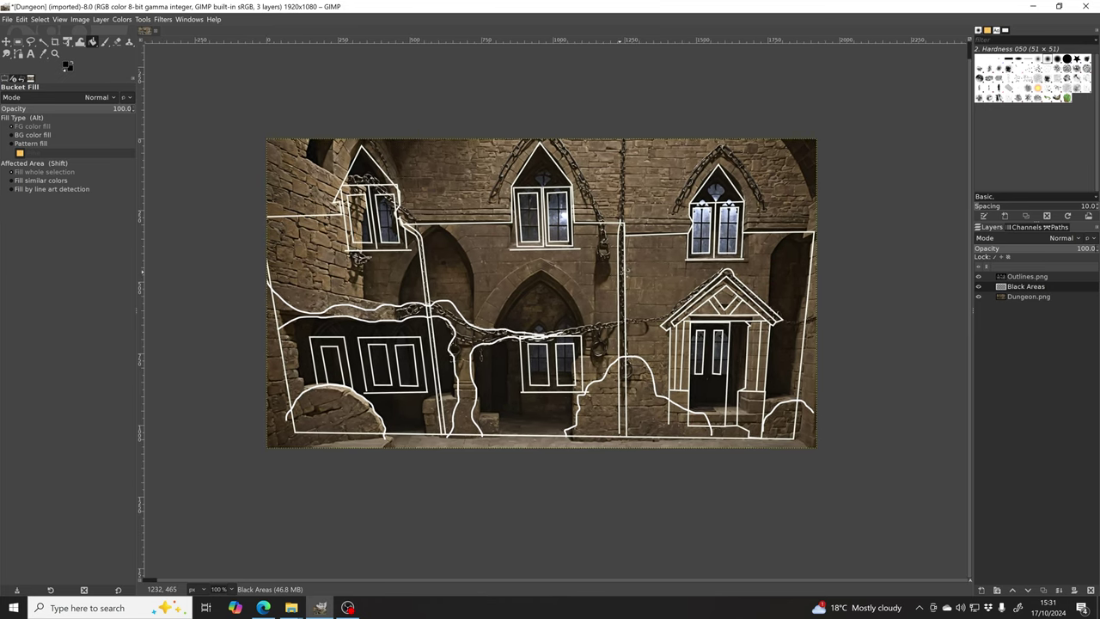
Step: Examine the outlined dungeon facade at 100% and 150% zoom, including its upper windows and edges
scroll(630, 269, up, 2)
scroll(630, 269, down, 1)
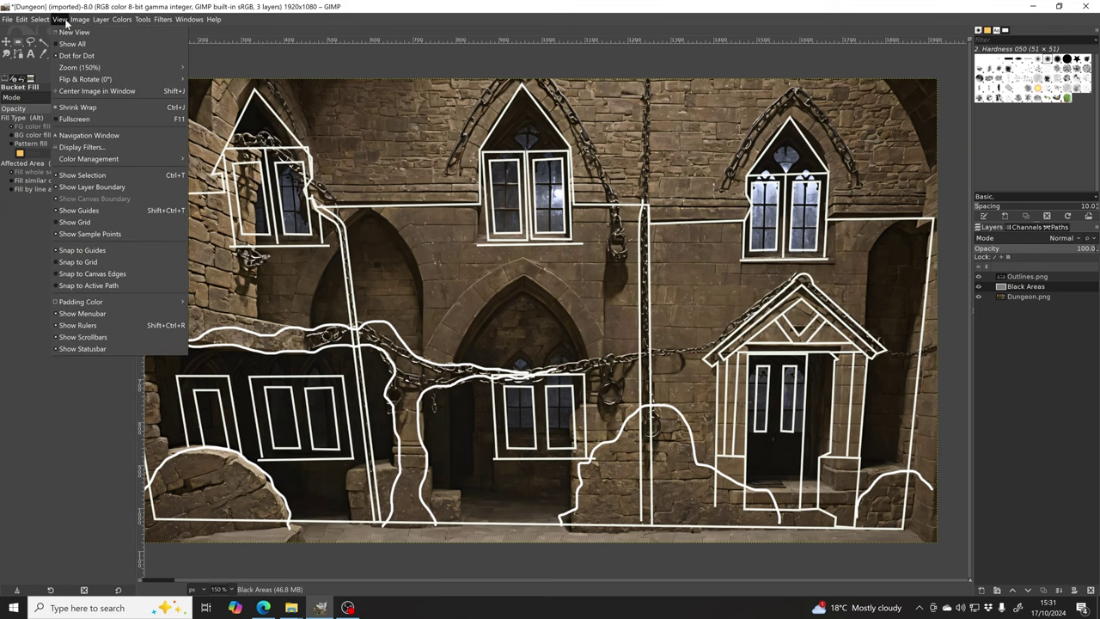
mouse_move(82, 69)
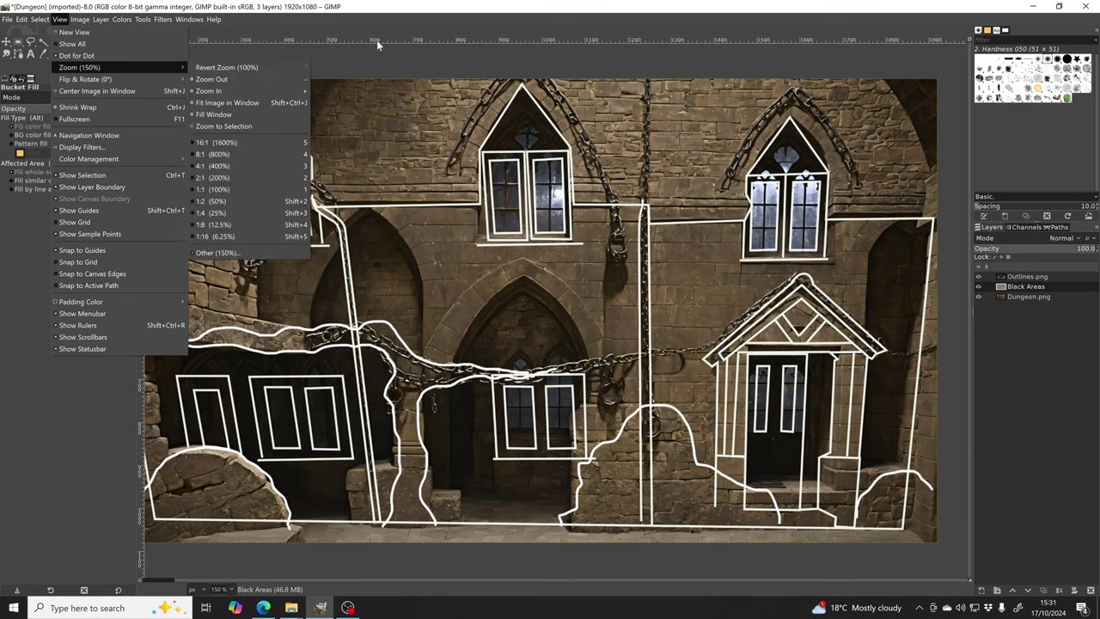
click(608, 189)
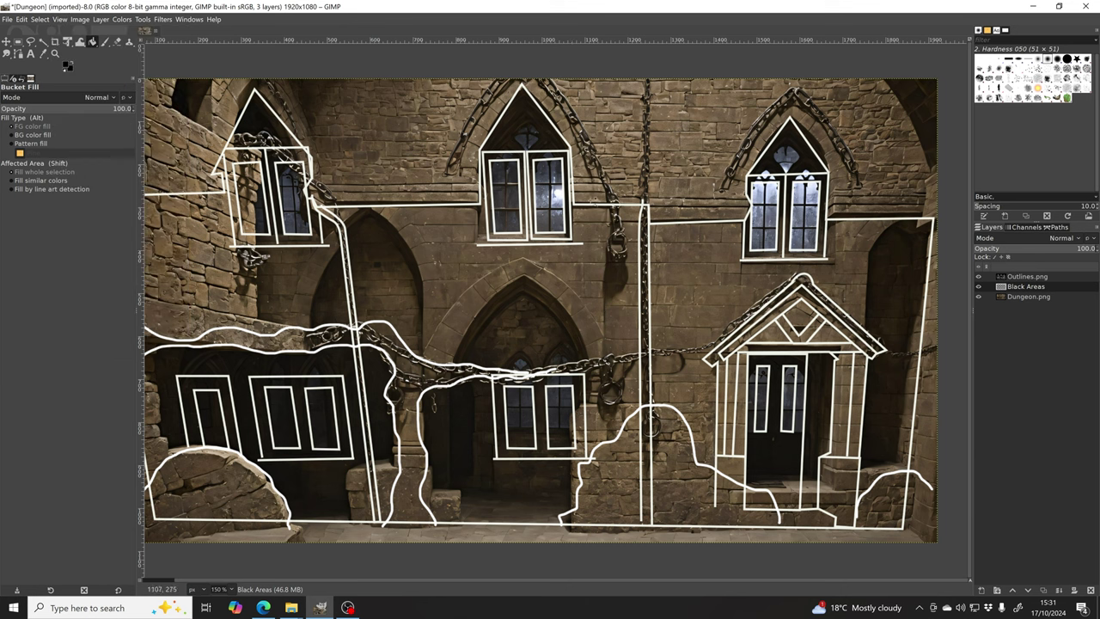
key(ctrl)
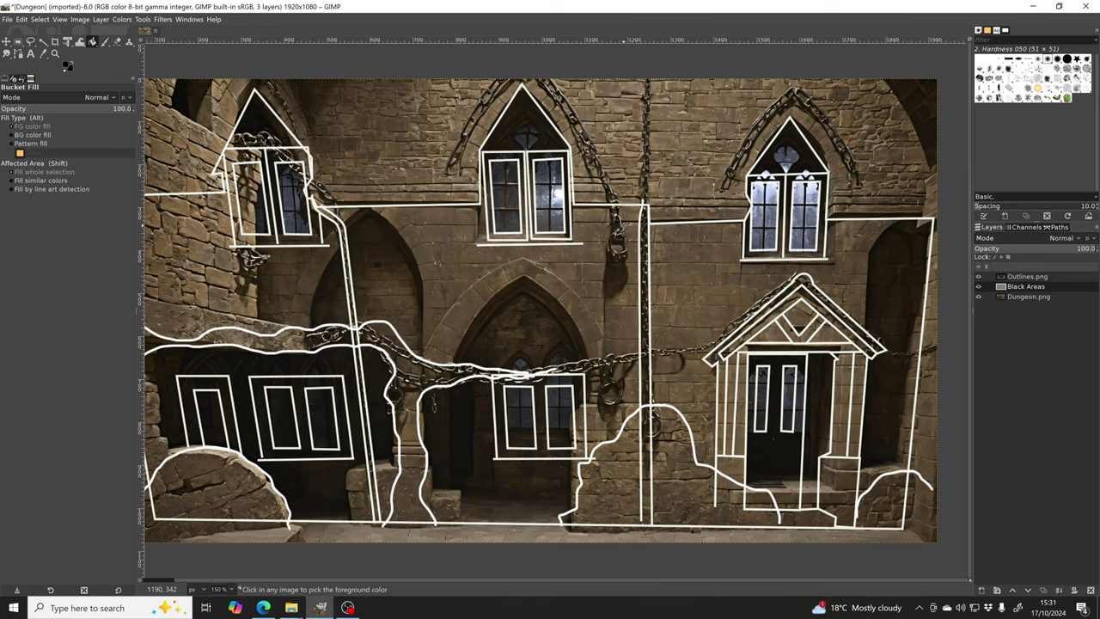
scroll(635, 219, down, 2)
scroll(635, 219, up, 2)
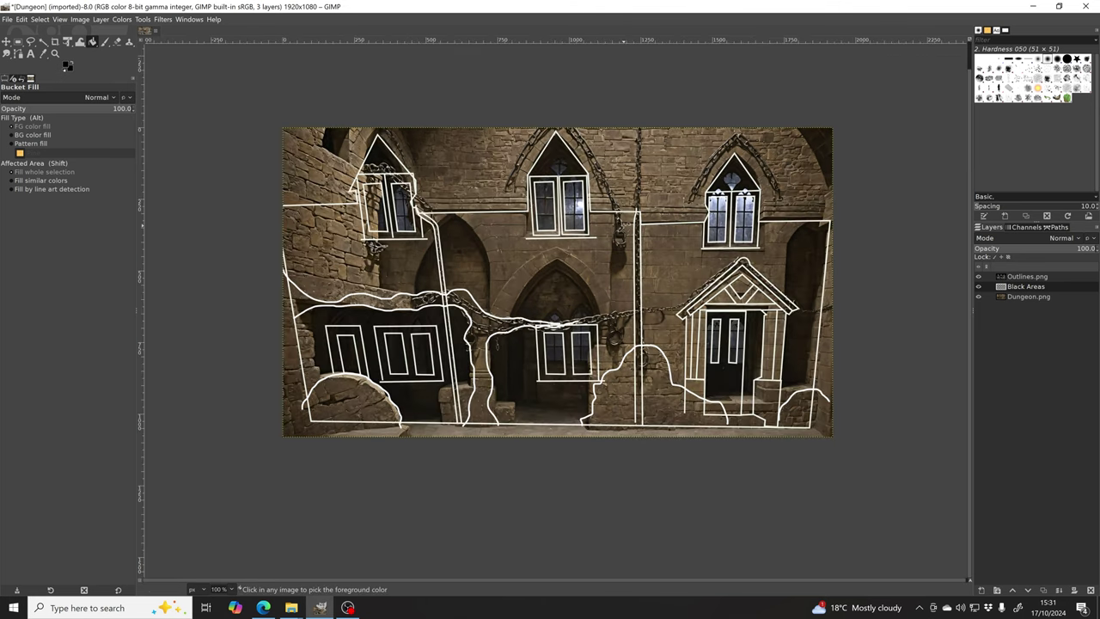
scroll(634, 219, down, 1)
scroll(635, 219, up, 1)
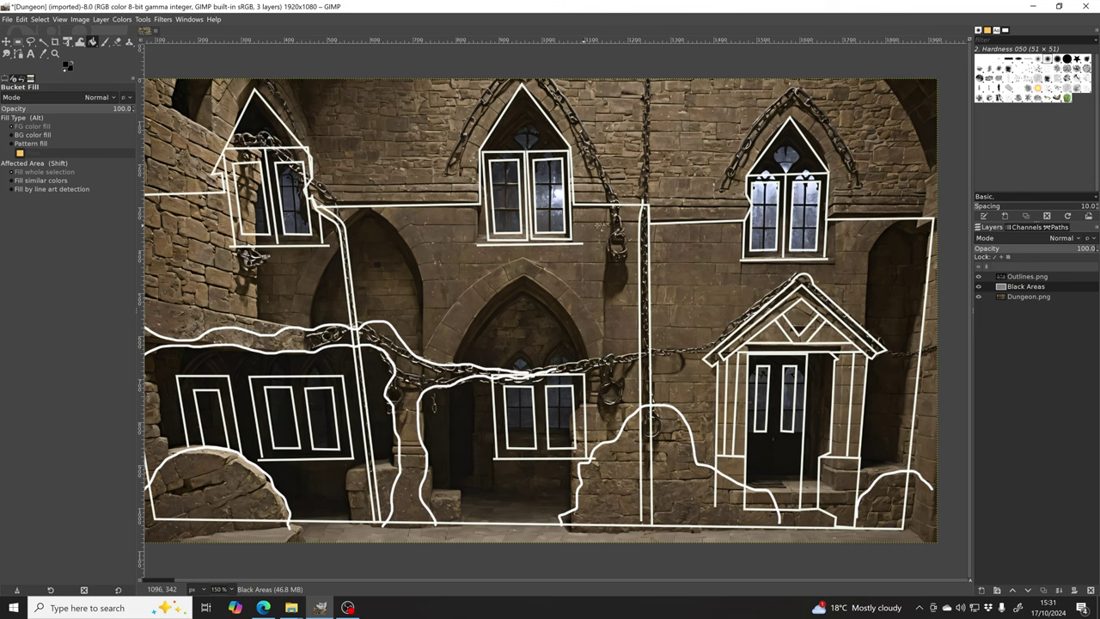
scroll(802, 184, up, 1)
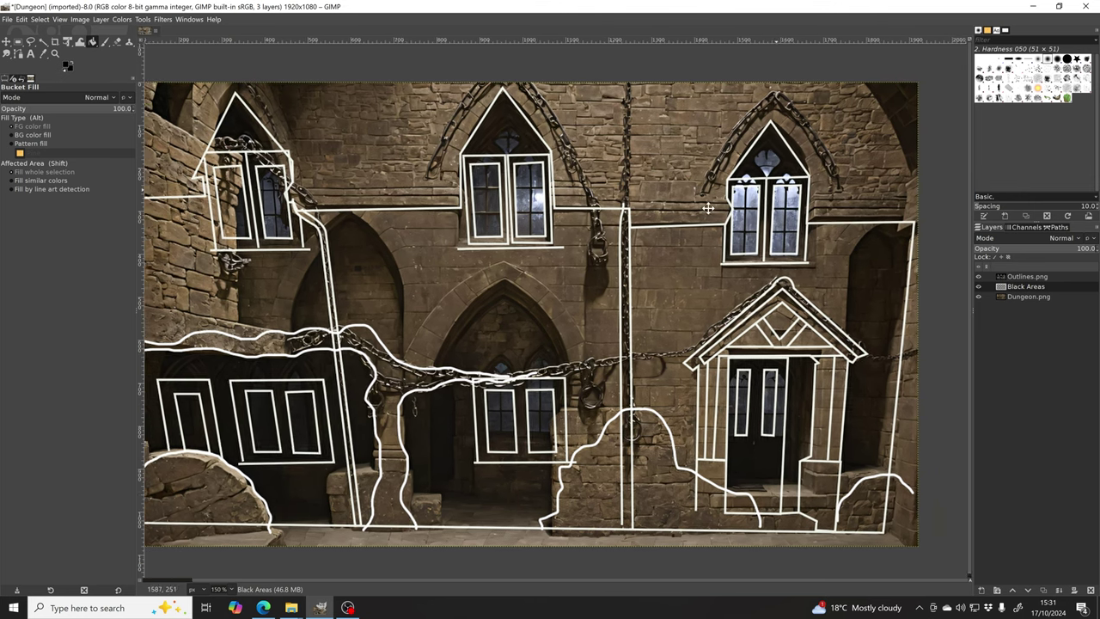
scroll(861, 217, down, 1)
scroll(861, 217, down, 1)
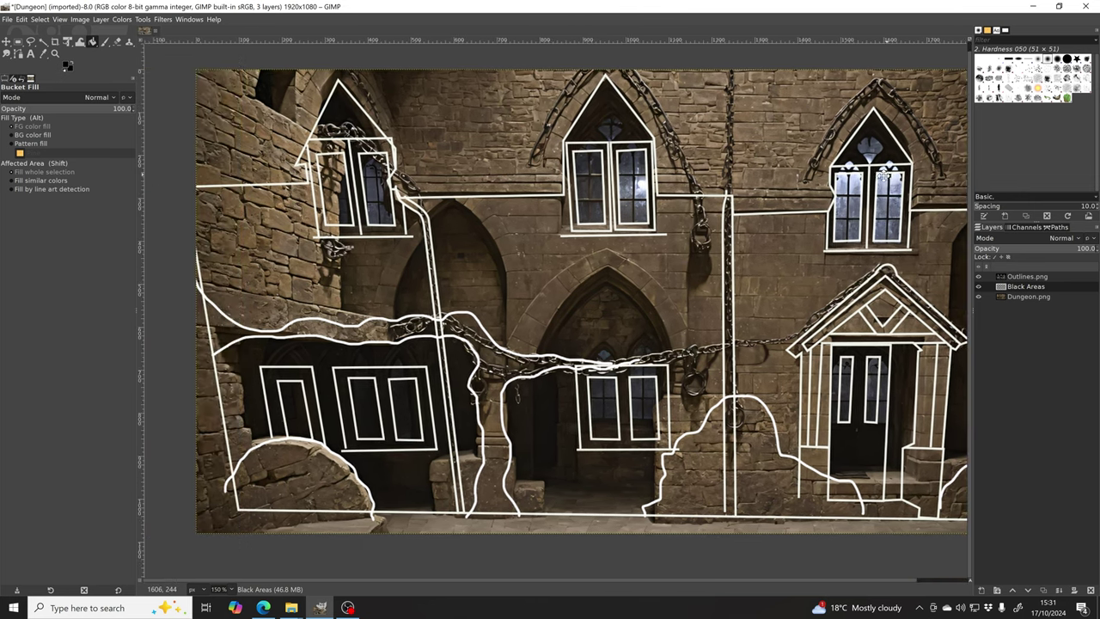
scroll(868, 199, up, 1)
scroll(687, 201, down, 1)
scroll(575, 213, up, 1)
scroll(591, 227, down, 1)
scroll(620, 224, up, 1)
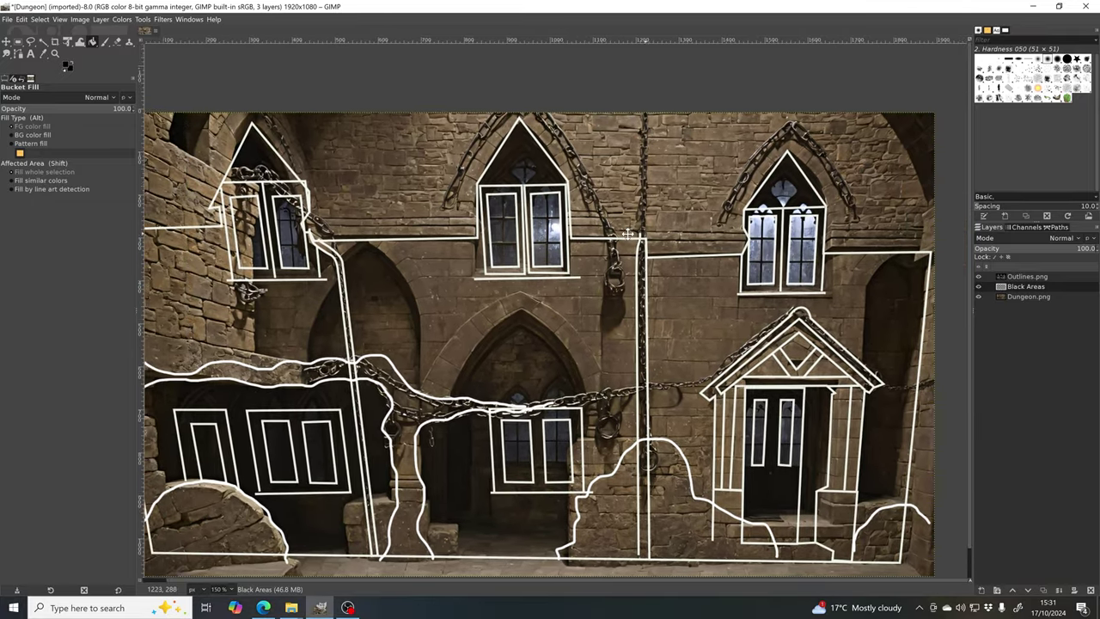
drag(620, 224, 668, 206)
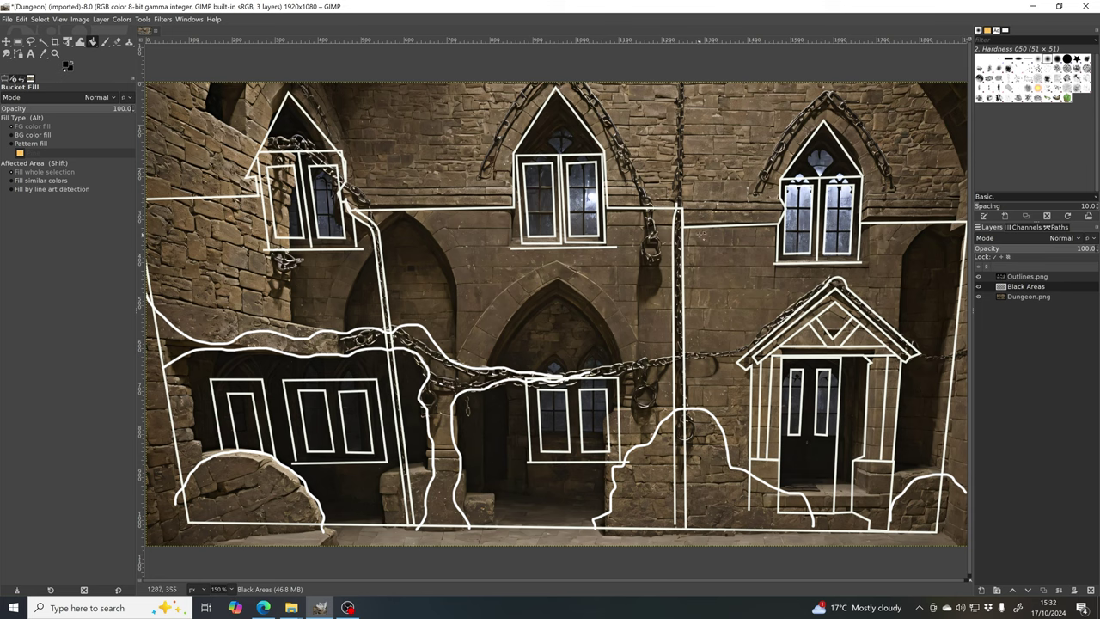
key(1)
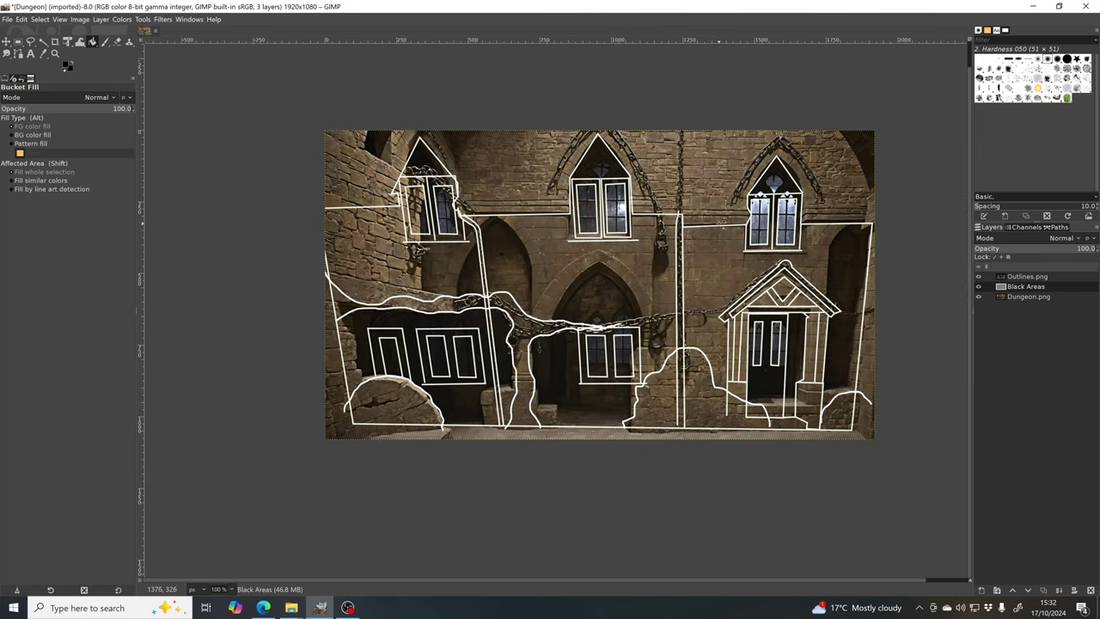
drag(722, 223, 700, 232)
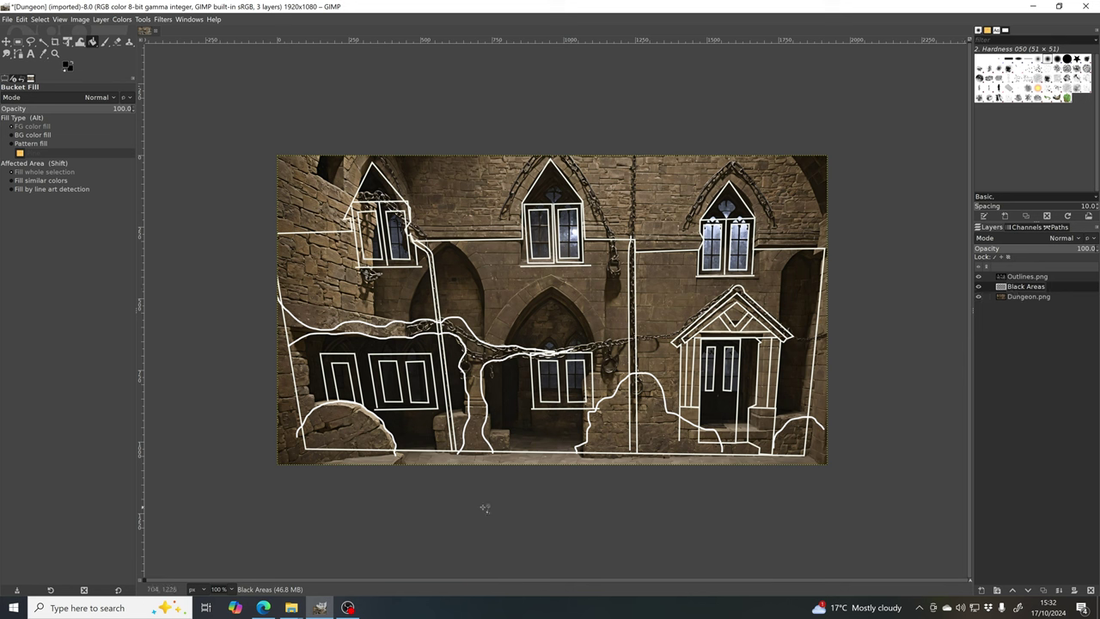
Step: Draw a closed path with the Paths tool along the house's outer outline, following the walls, roofline and dormer windows
click(19, 57)
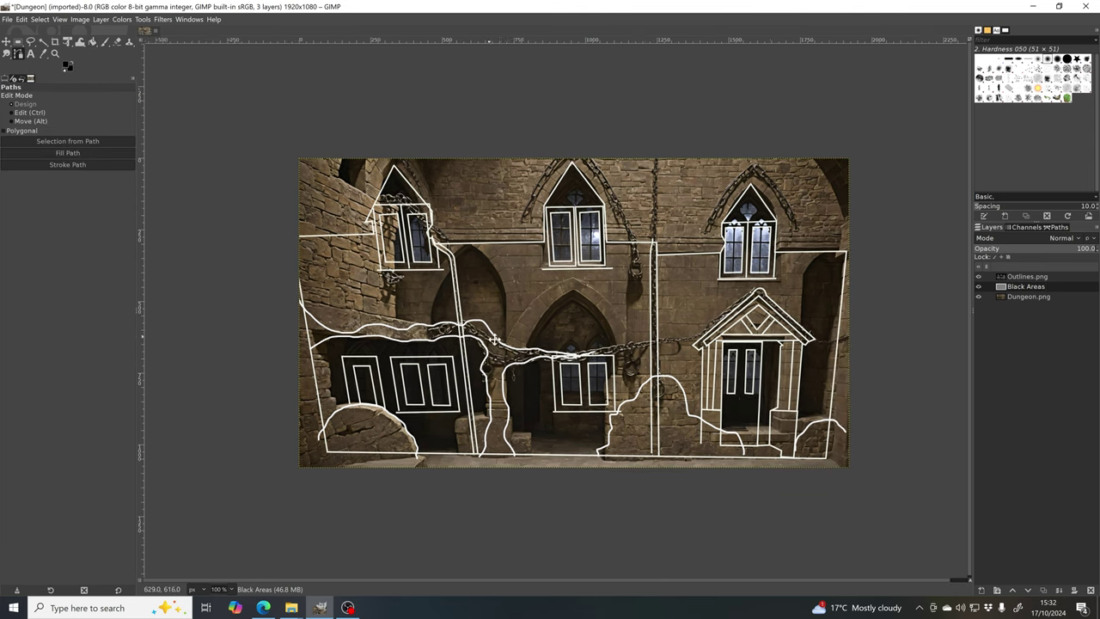
ctrl+scroll(543, 351, up, 3)
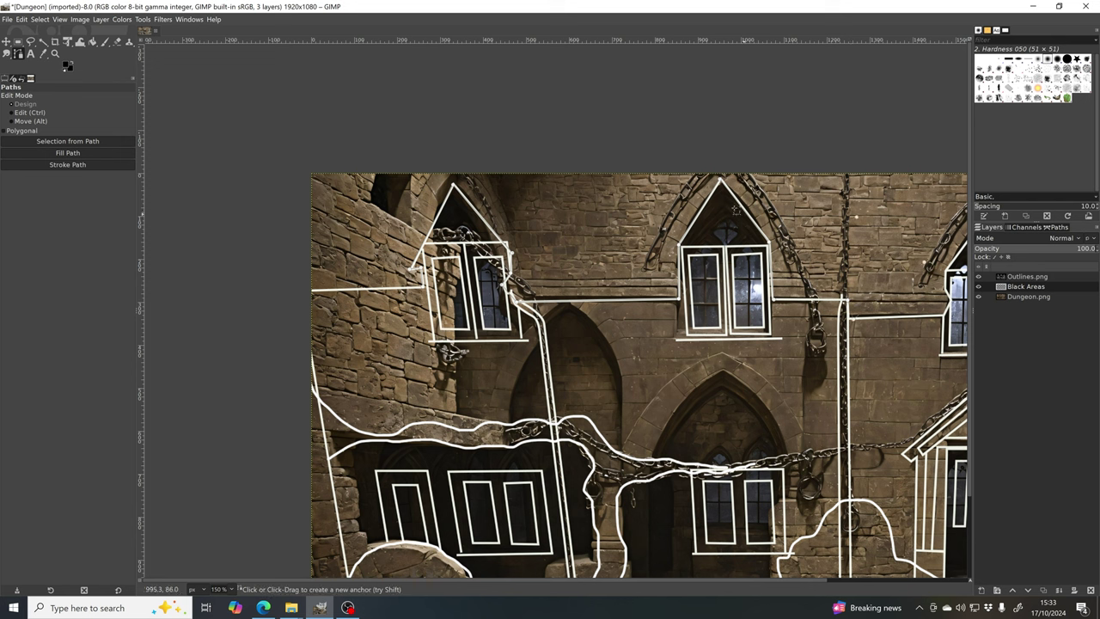
key(ctrl)
scroll(642, 330, right, 3)
scroll(642, 330, right, 2)
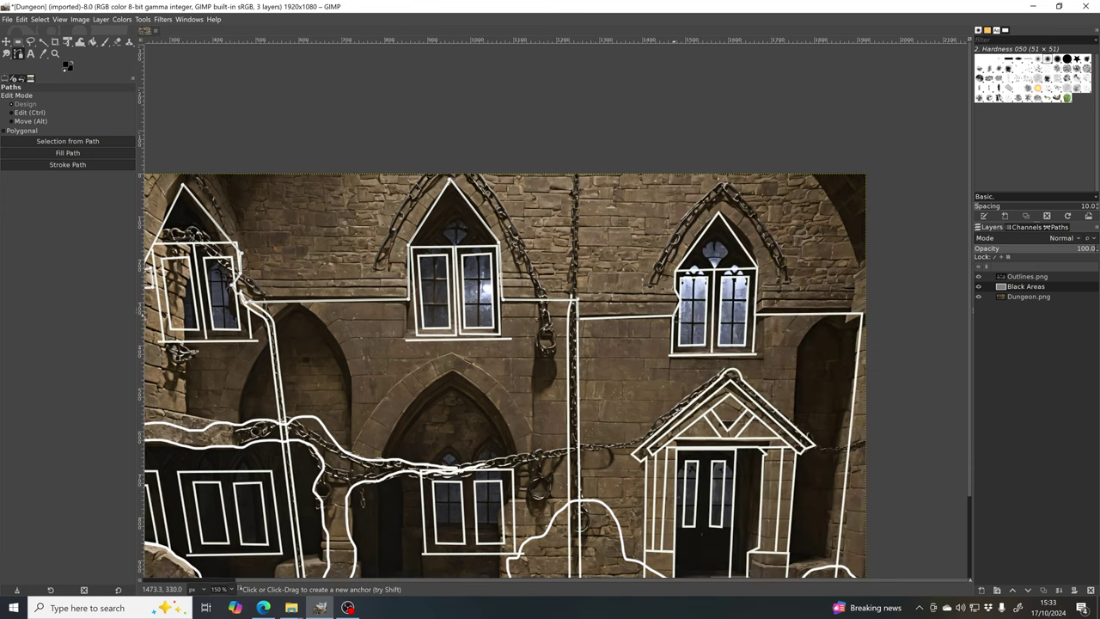
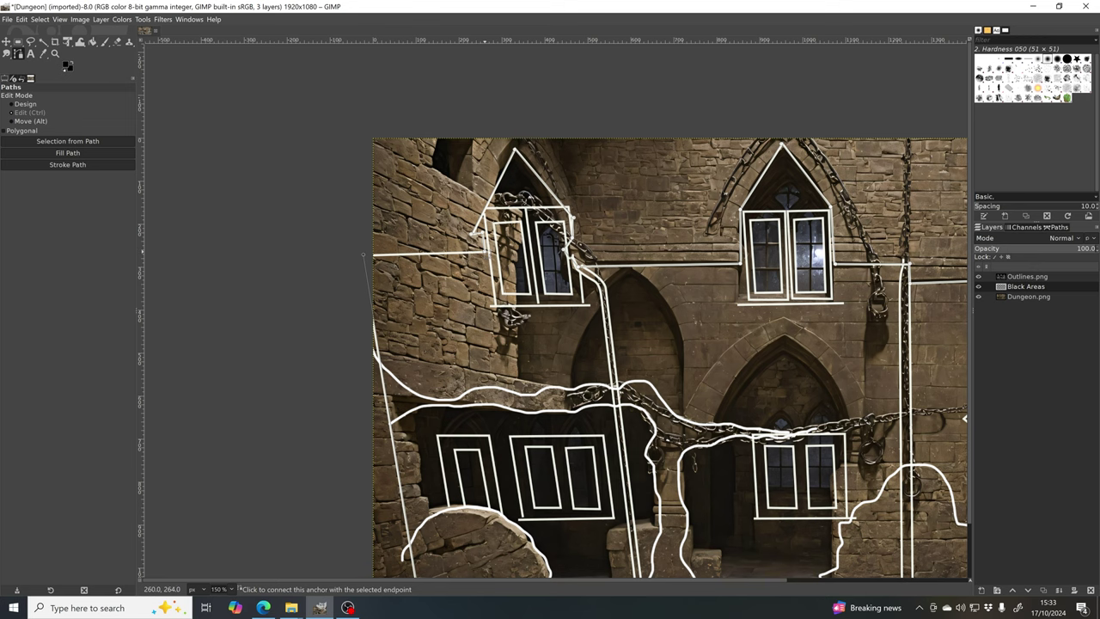
click(363, 255)
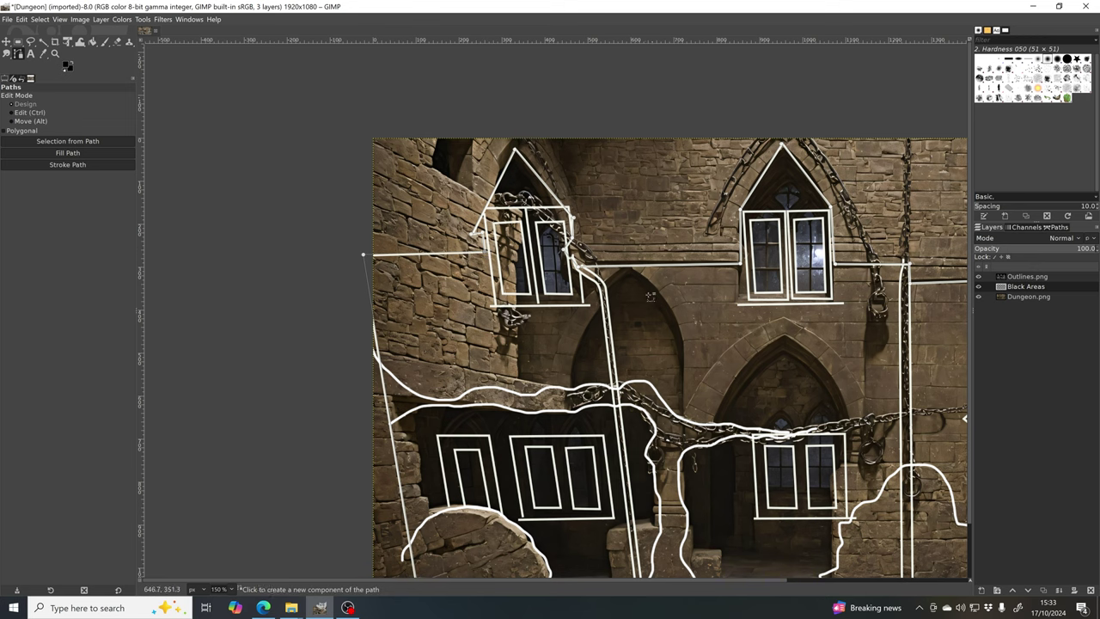
scroll(645, 331, down, 3)
scroll(599, 290, right, 2)
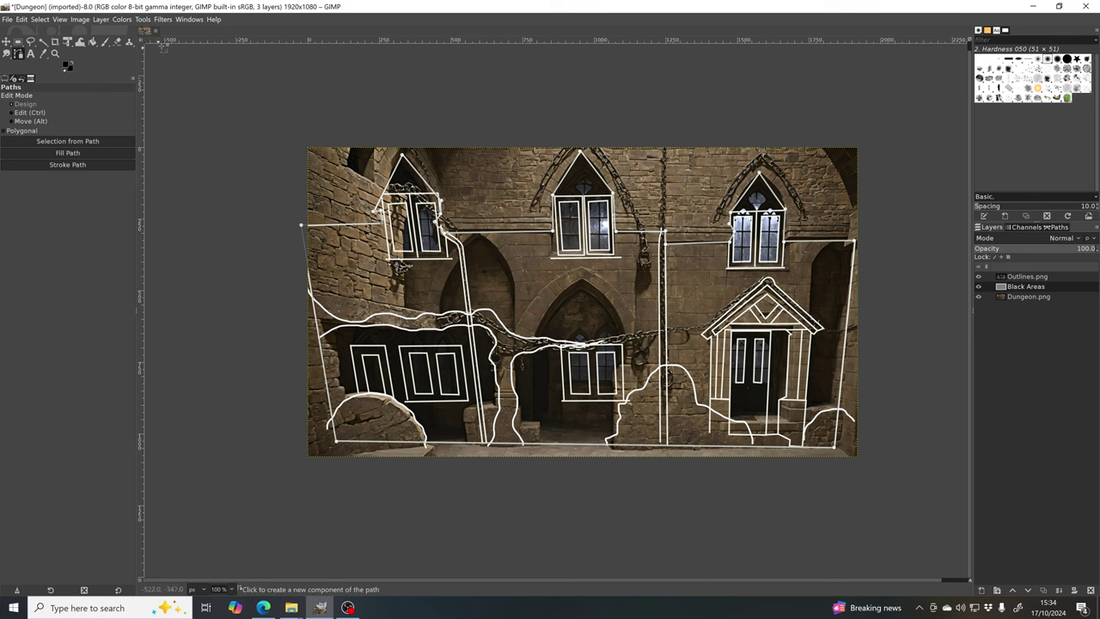
Step: Show the Tool Options dialog for the Paths tool
click(189, 19)
mouse_move(200, 46)
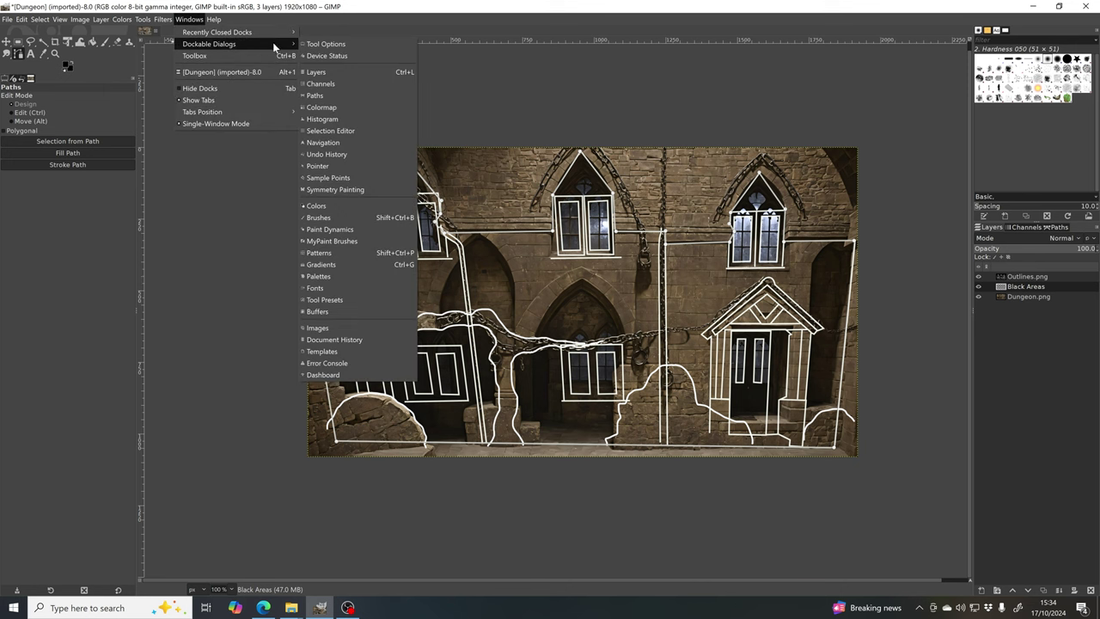
click(325, 45)
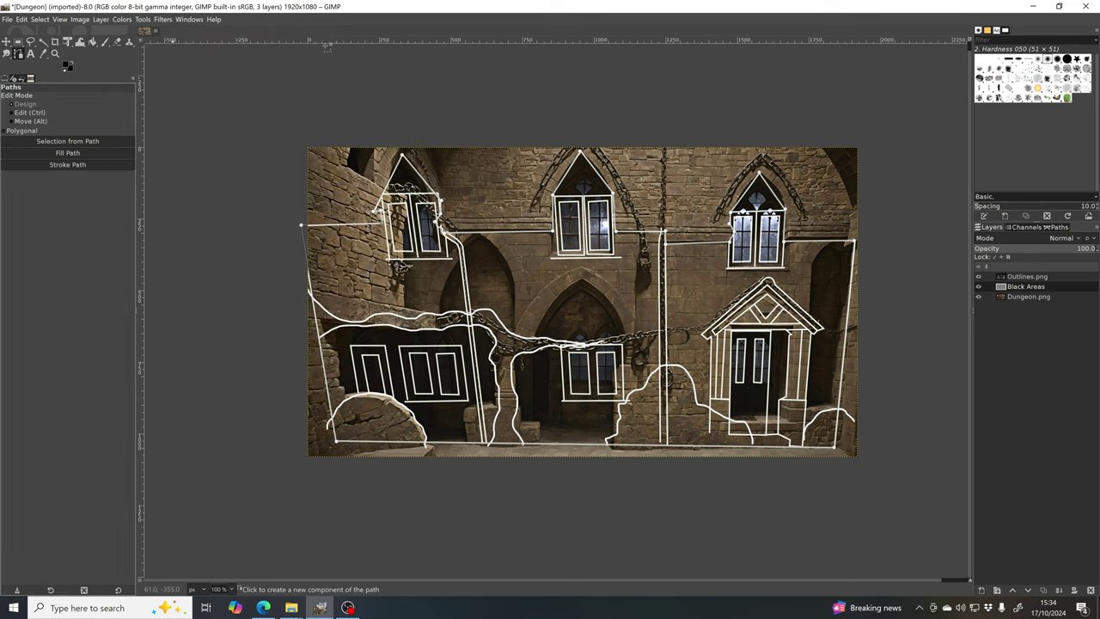
Step: Create a selection from the house outline path and invert it to select the area outside the house
click(93, 142)
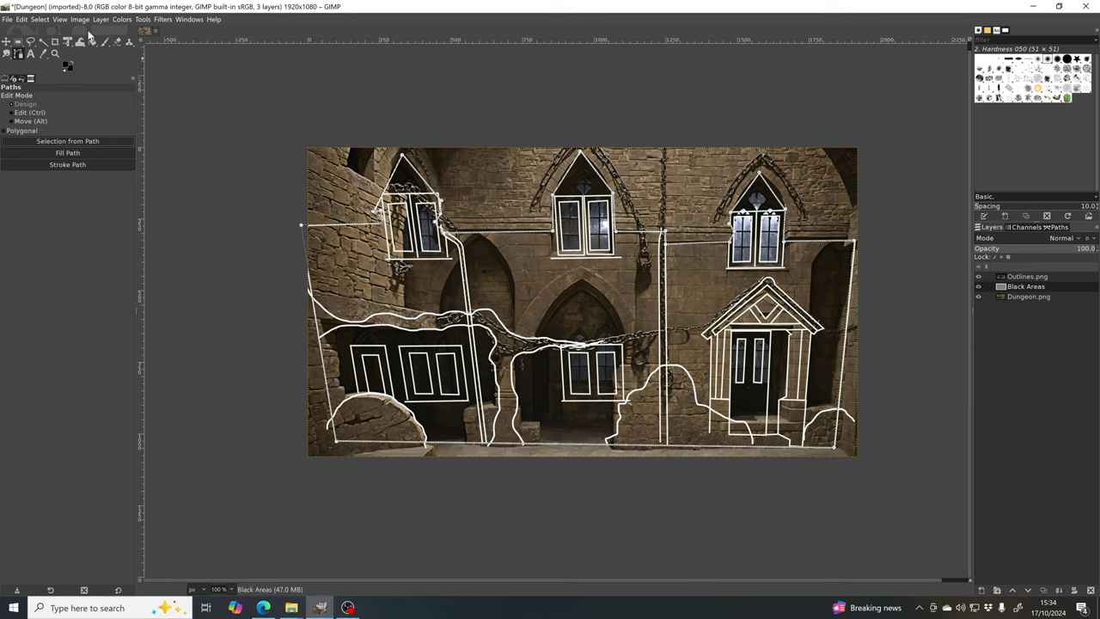
click(44, 21)
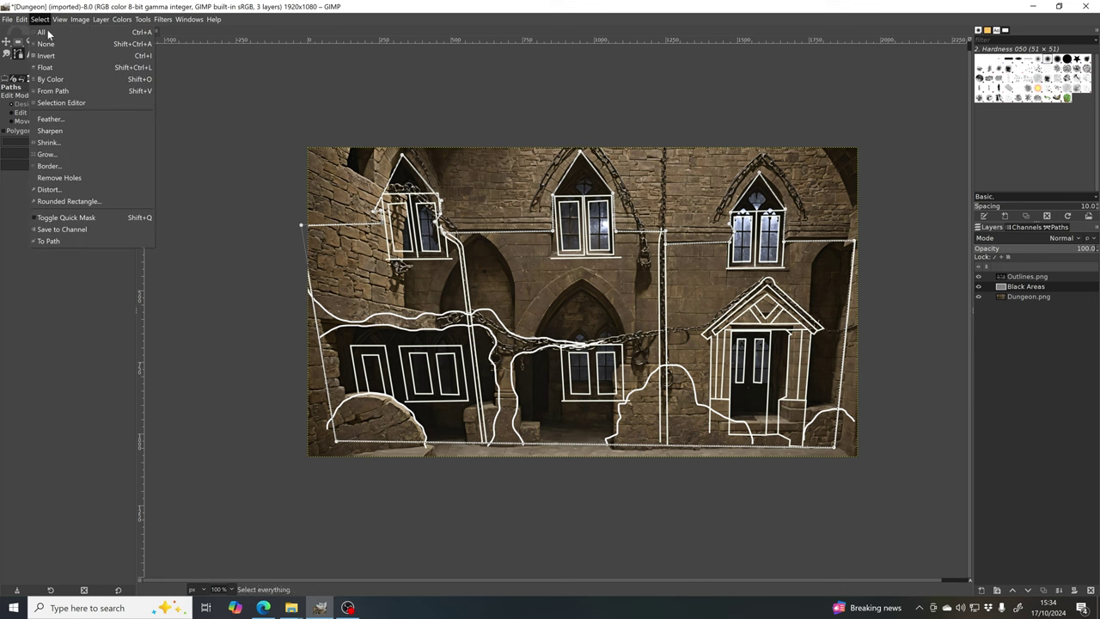
click(72, 57)
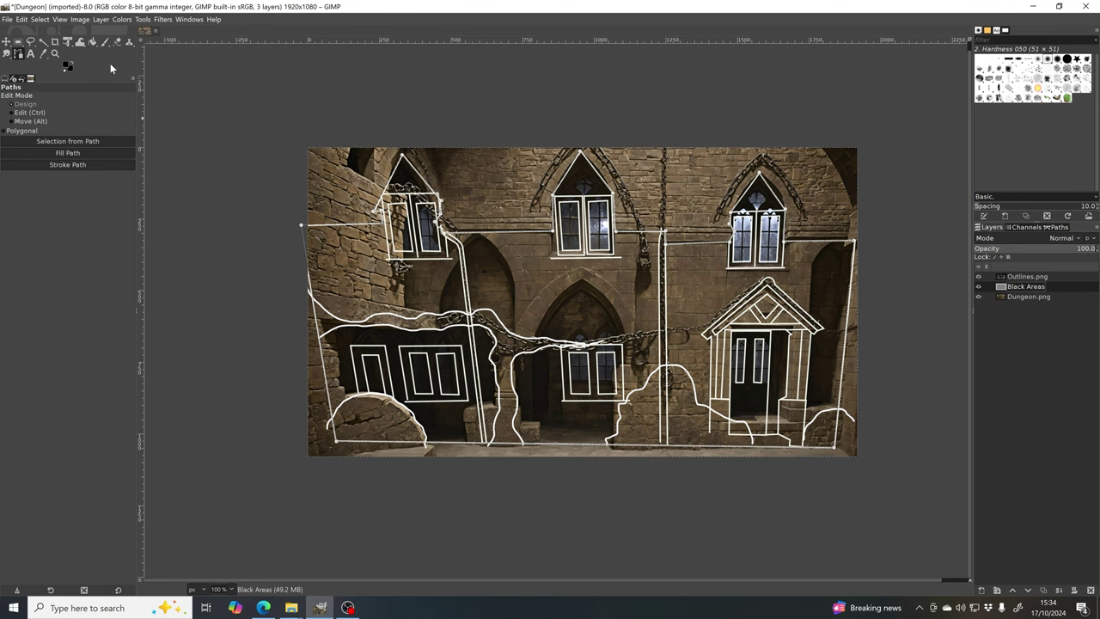
Step: Bucket-fill the selected area outside the house with foreground color 000000 on the Black Areas layer
click(93, 43)
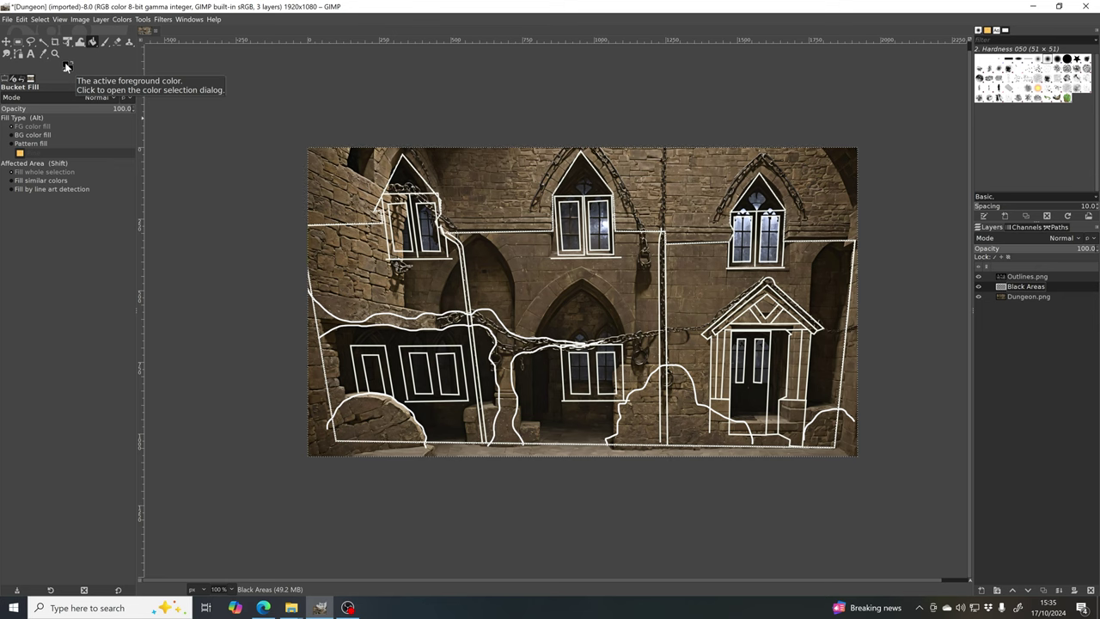
click(66, 66)
drag(409, 129, 378, 201)
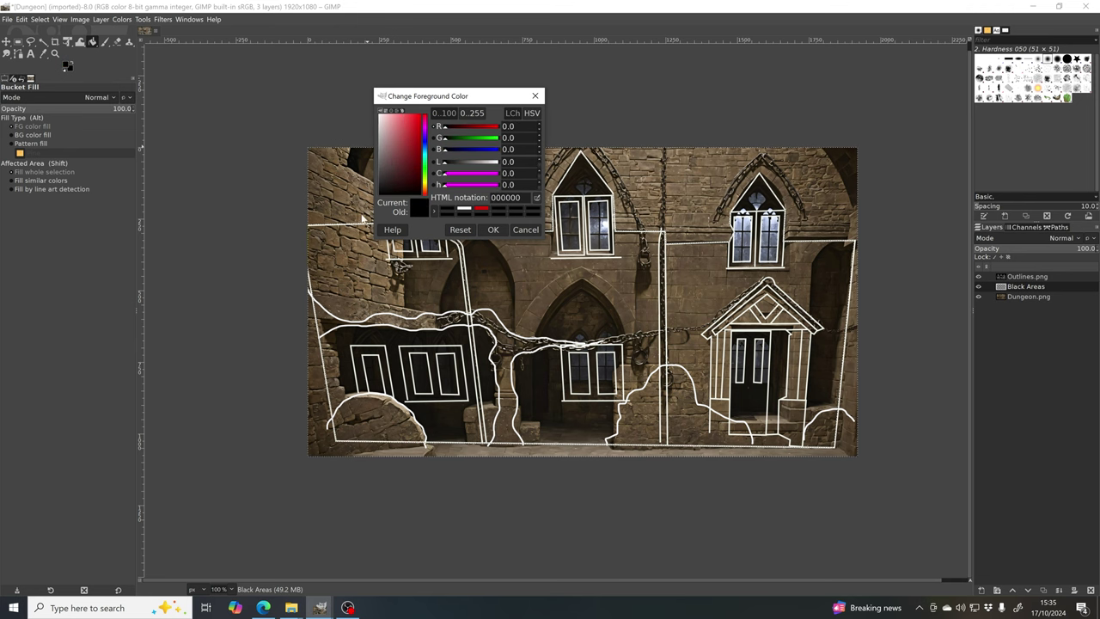
click(494, 230)
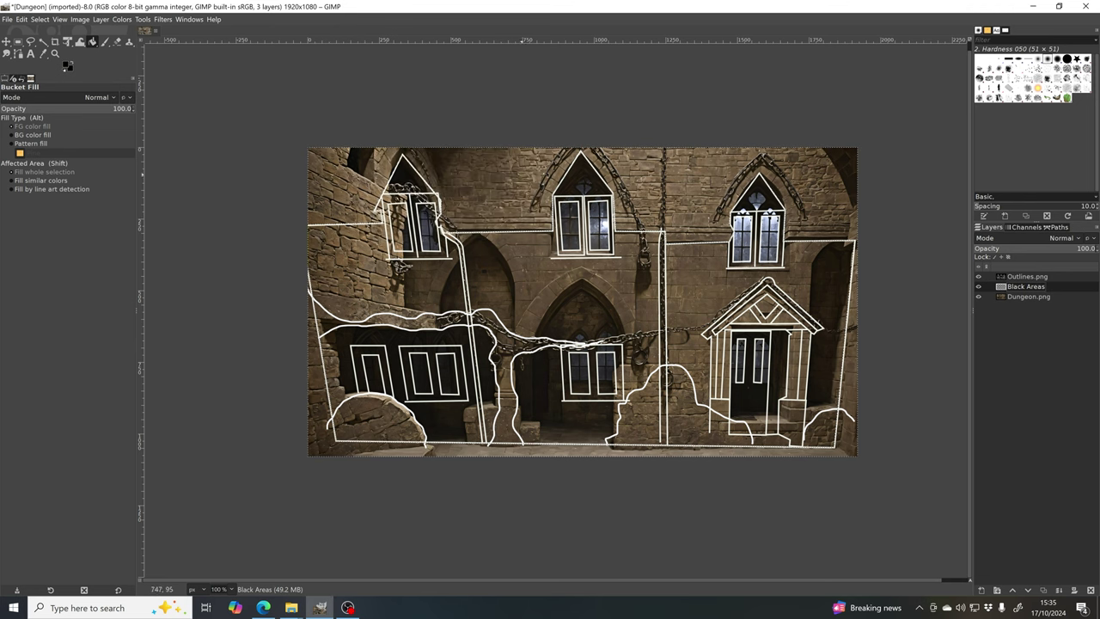
click(685, 186)
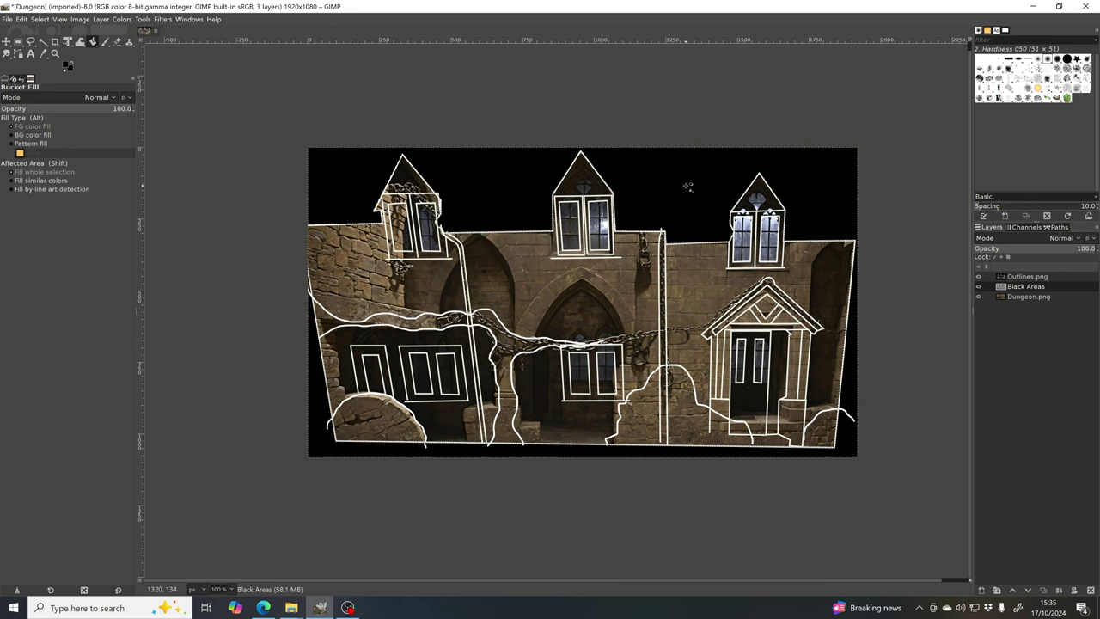
Step: Clear the selection around the house silhouette
scroll(714, 229, up, 1)
scroll(715, 230, right, 1)
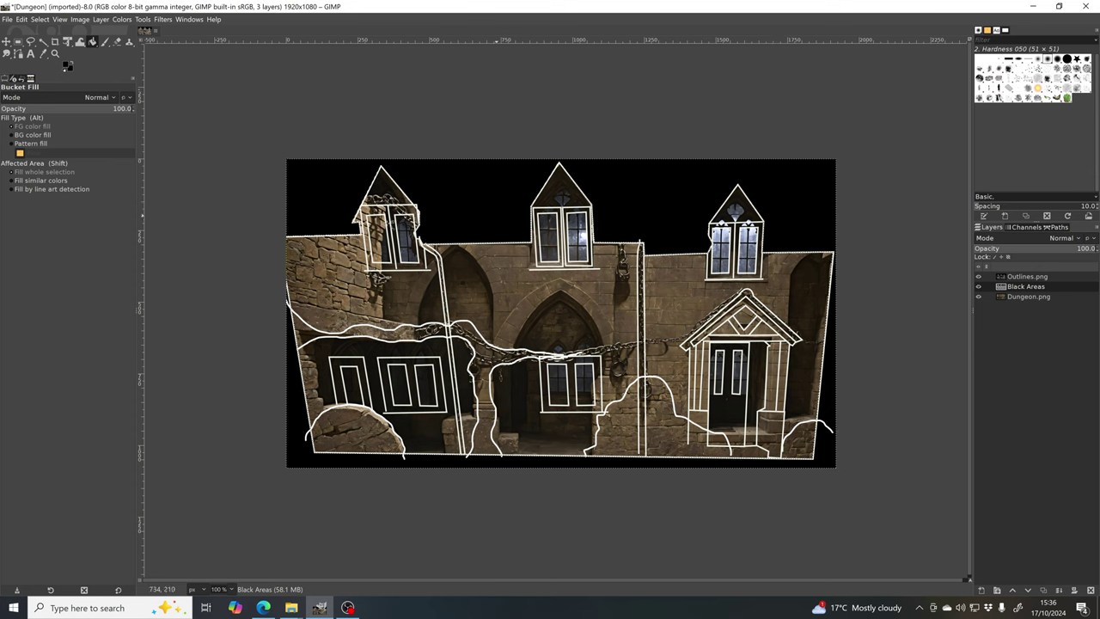
click(40, 18)
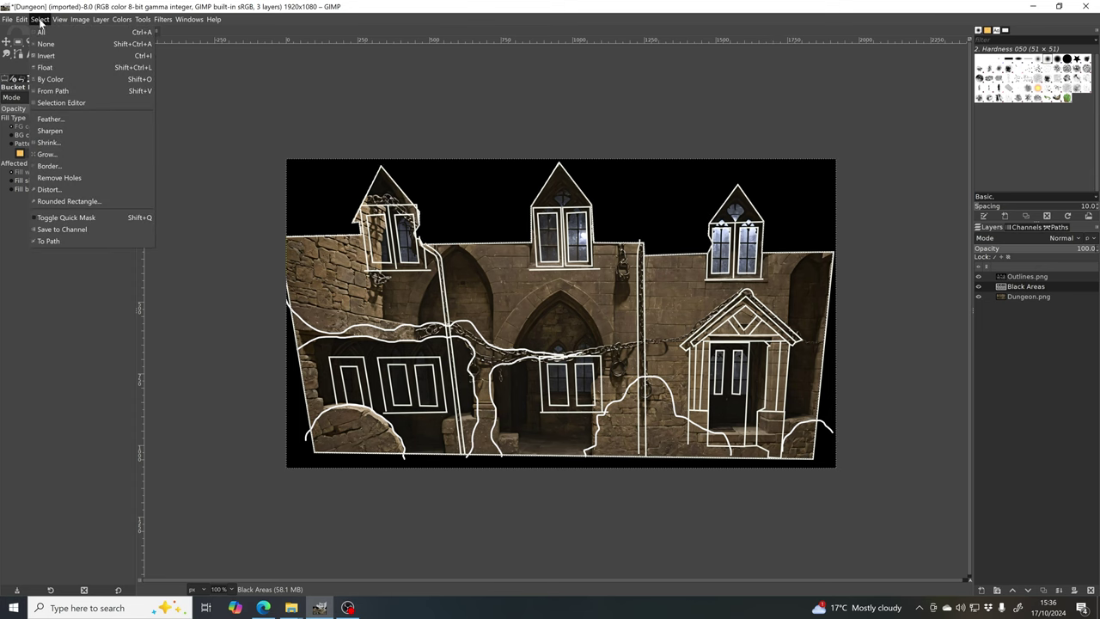
click(74, 45)
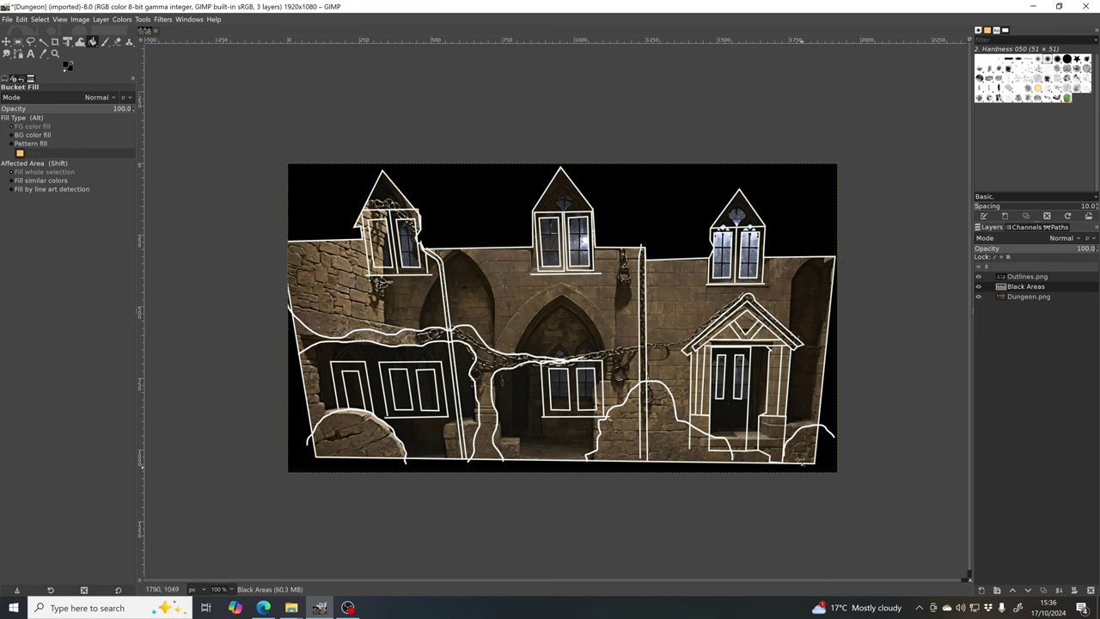
Step: Hide the Outlines.png layer and examine the masked dungeon facade around the door and windows
click(979, 277)
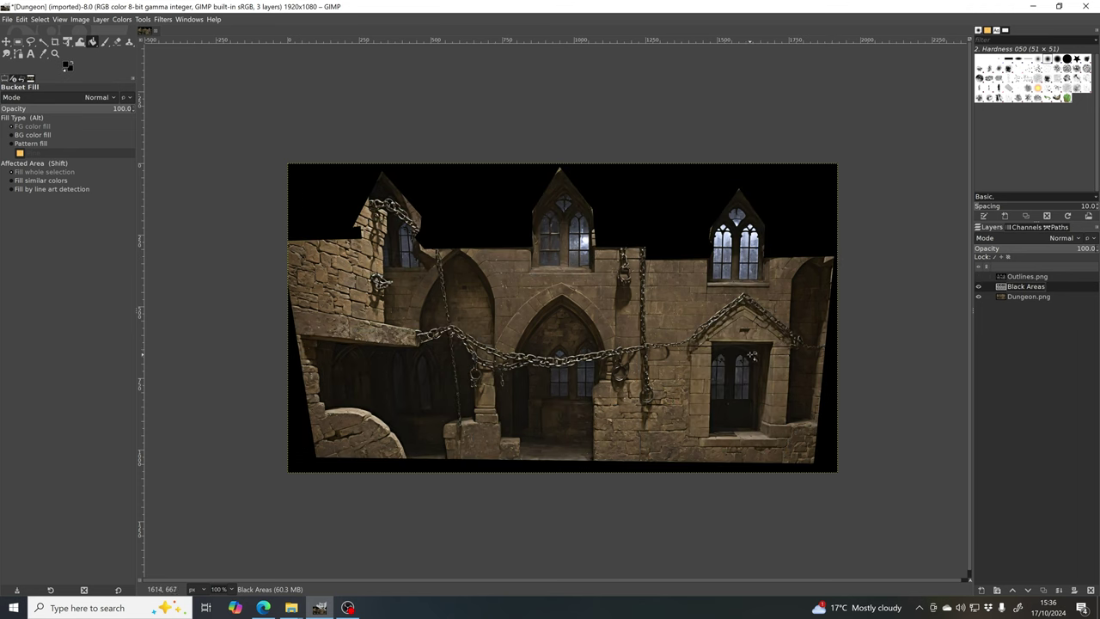
scroll(773, 421, right, 1)
scroll(773, 421, down, 1)
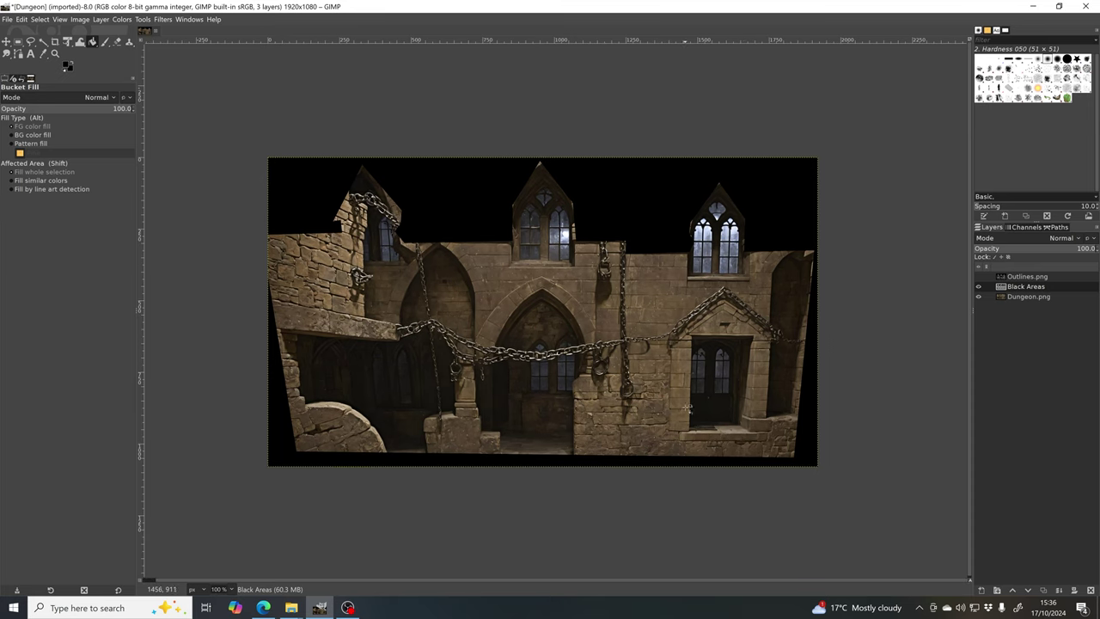
scroll(727, 397, up, 1)
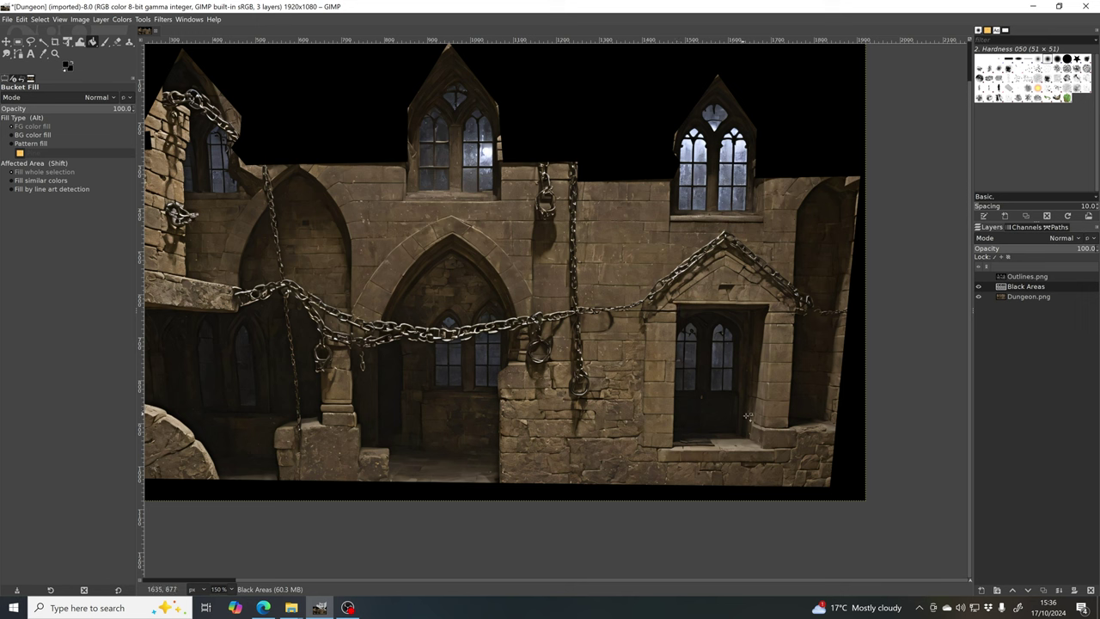
Step: Trace a closed path around the front door opening and fill it with solid black on the Black Areas layer
click(17, 57)
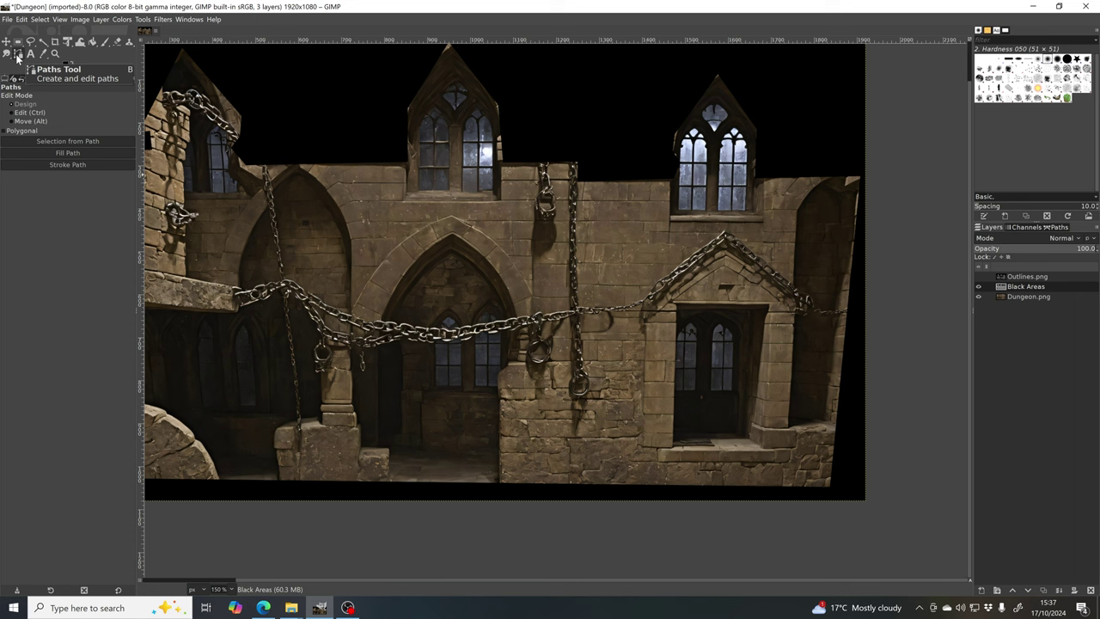
click(674, 436)
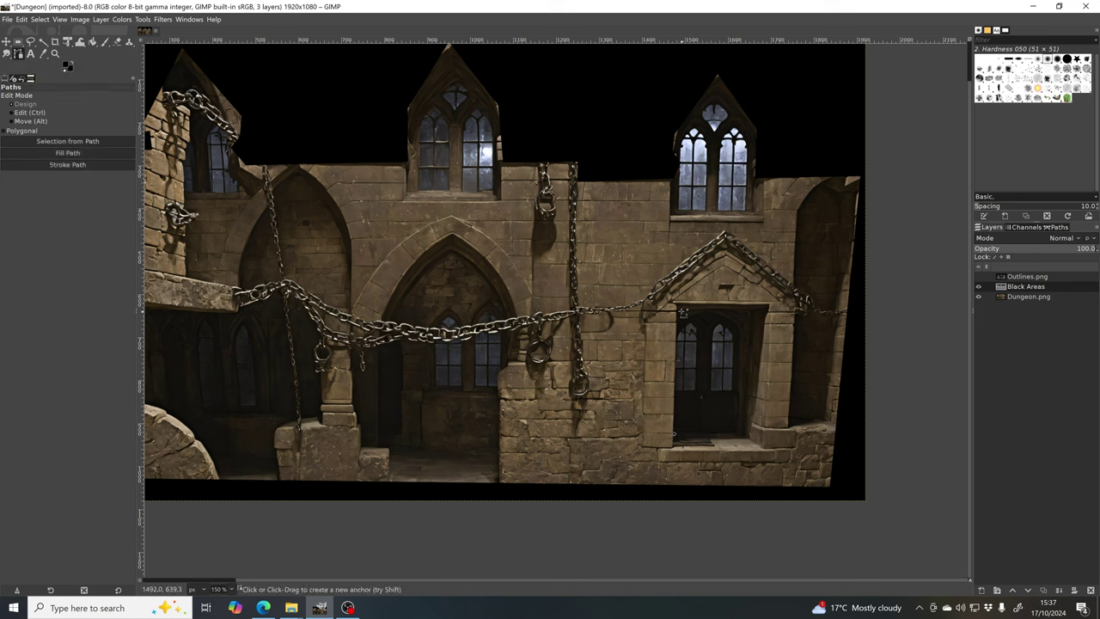
click(677, 309)
click(753, 310)
click(744, 434)
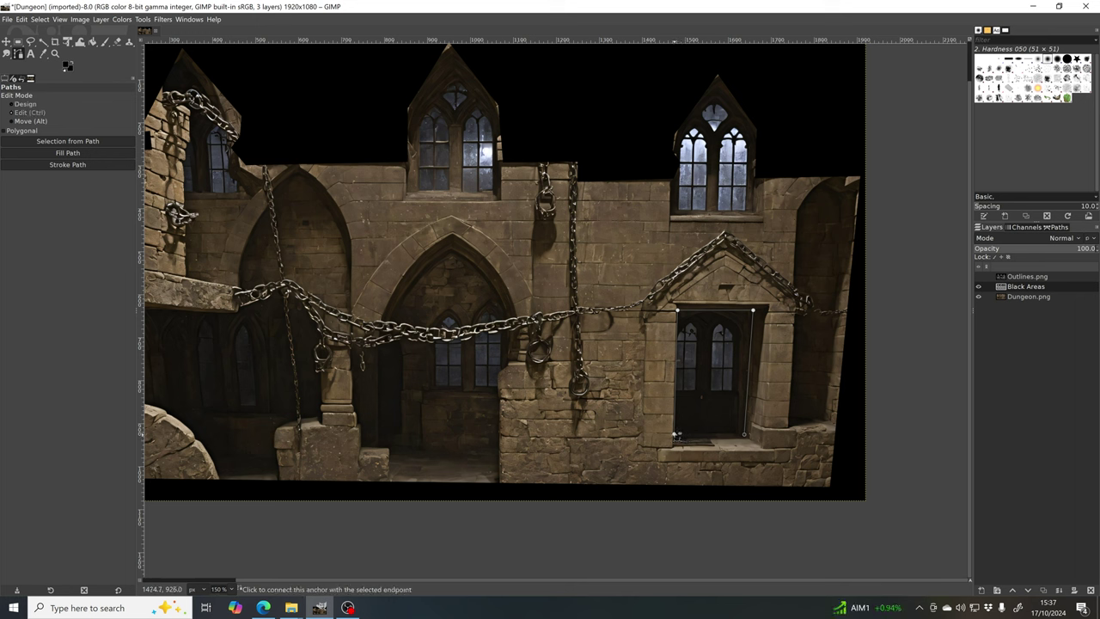
click(677, 434)
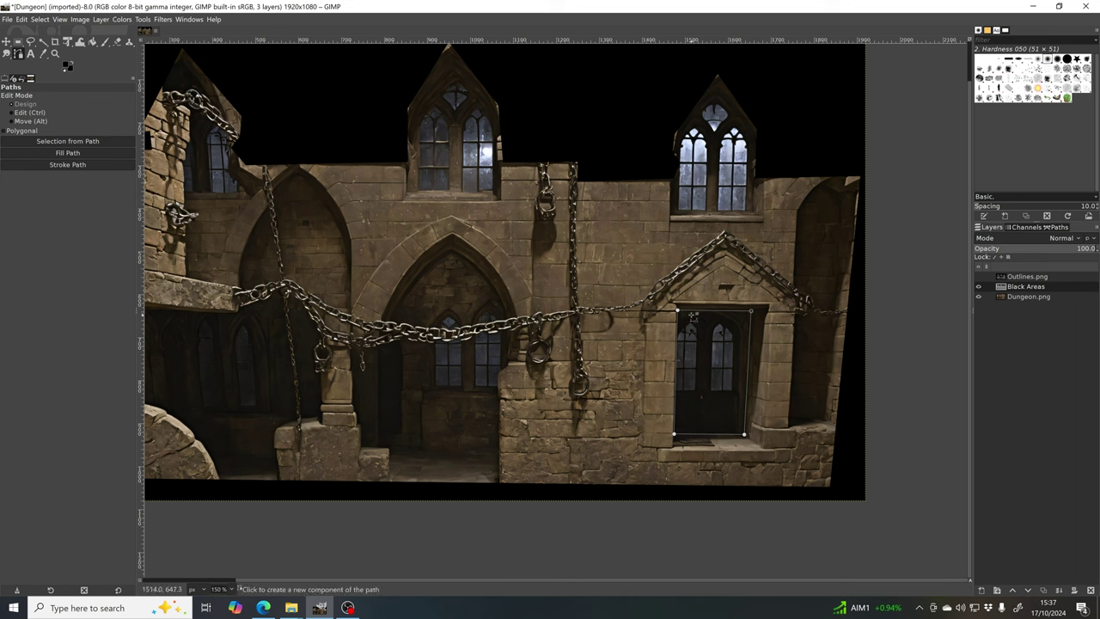
click(87, 155)
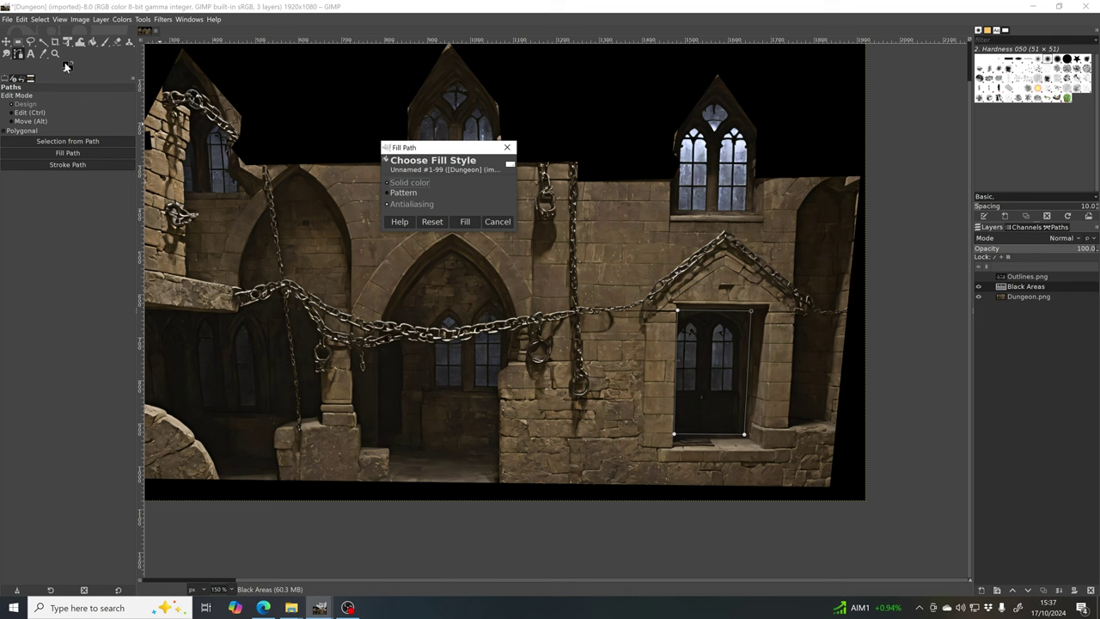
click(465, 221)
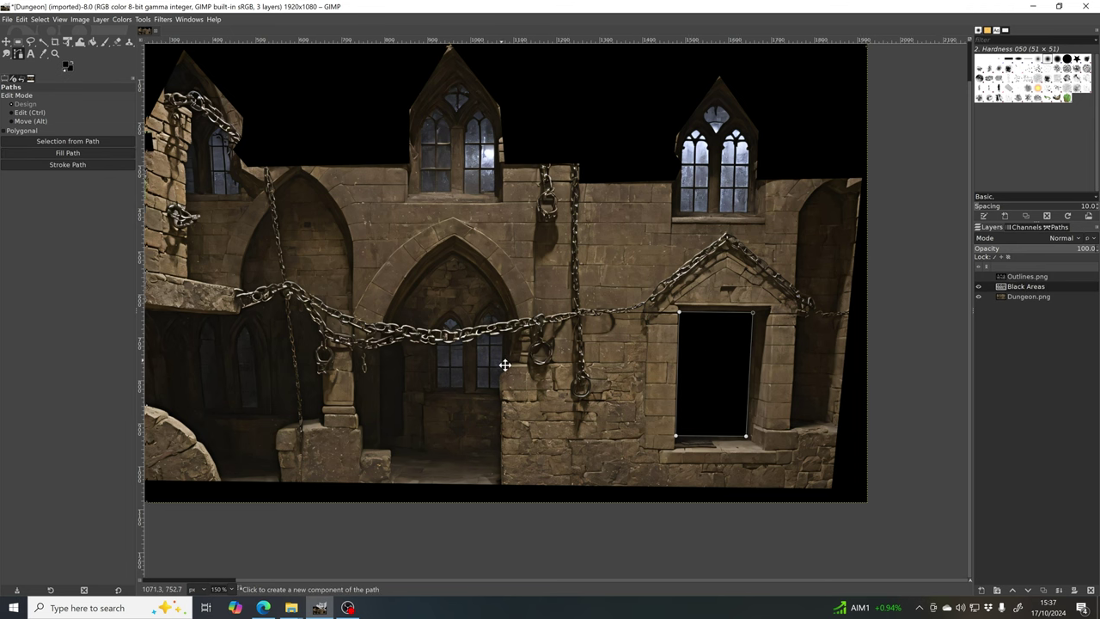
Step: Trace a closed path around the centre gable's left arched pane and start another component at the diamond pane's left corner
drag(504, 363, 557, 403)
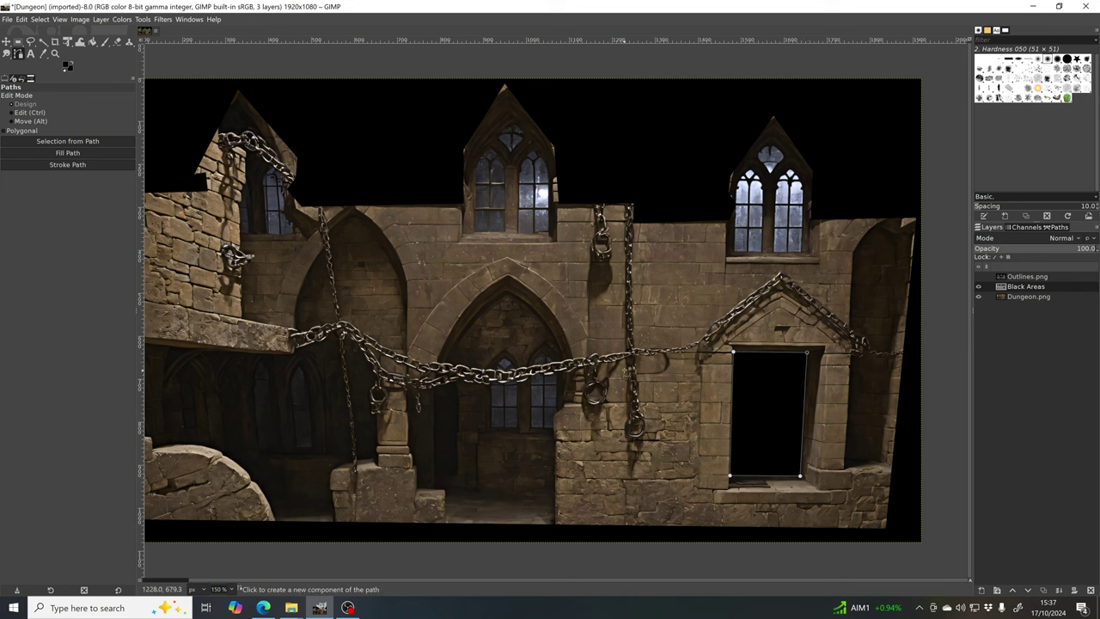
ctrl+scroll(479, 247, up, 3)
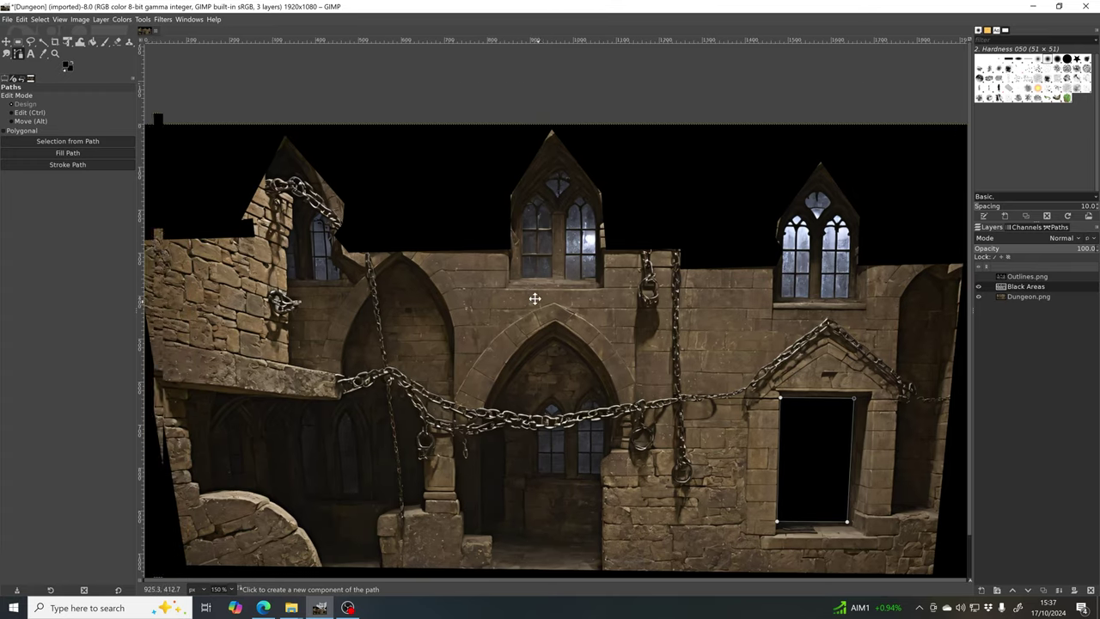
ctrl+scroll(601, 249, up, 2)
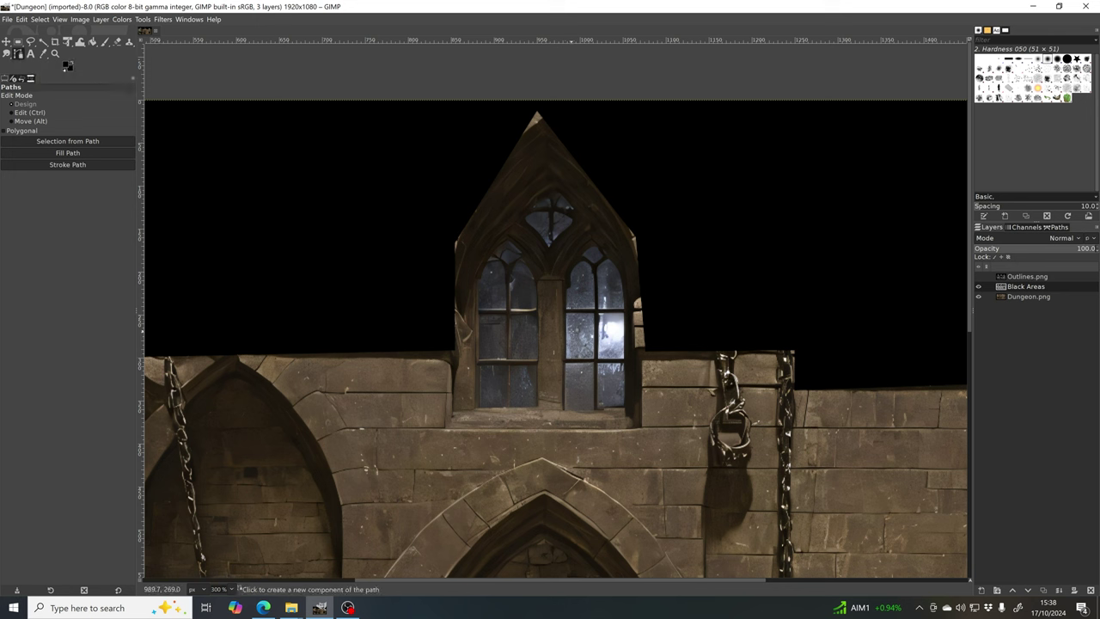
click(475, 407)
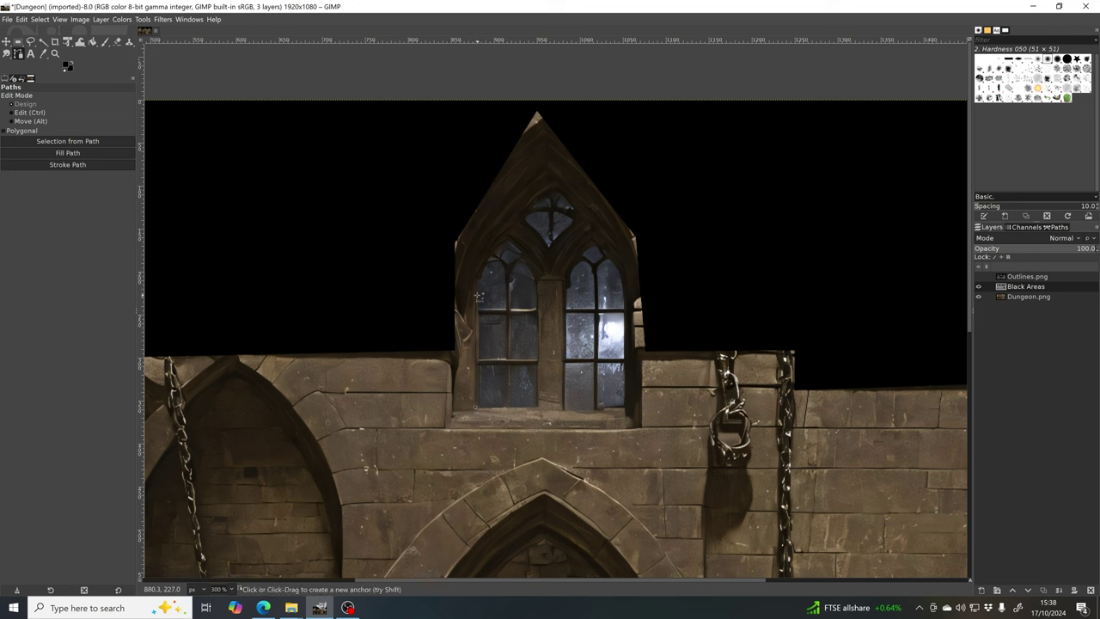
drag(478, 295, 479, 264)
click(493, 253)
drag(509, 241, 541, 310)
click(540, 405)
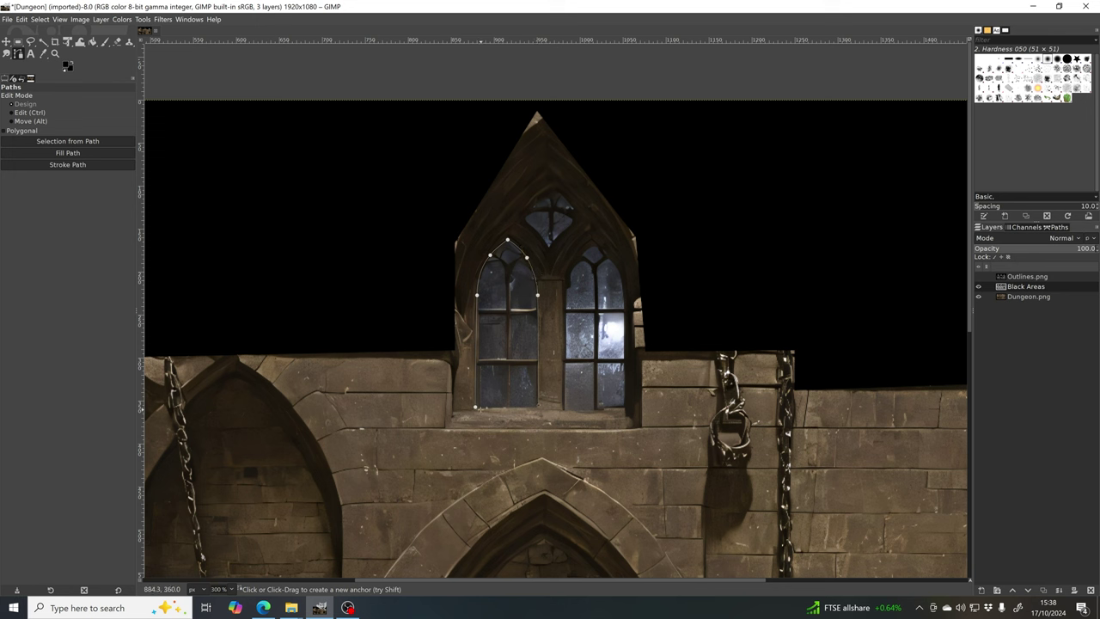
ctrl+click(476, 405)
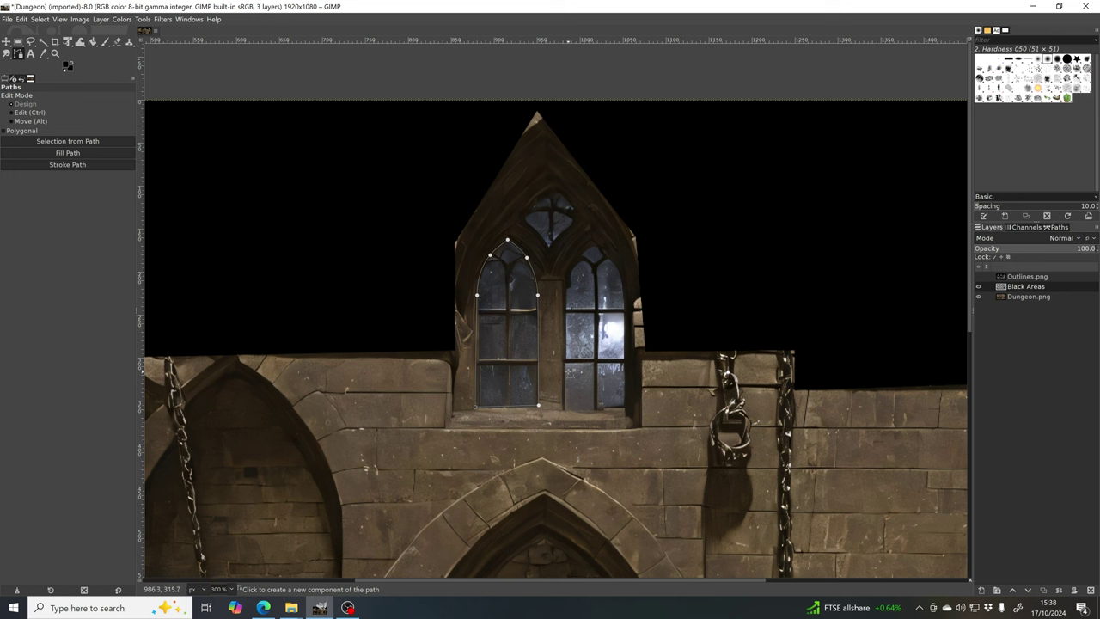
click(522, 219)
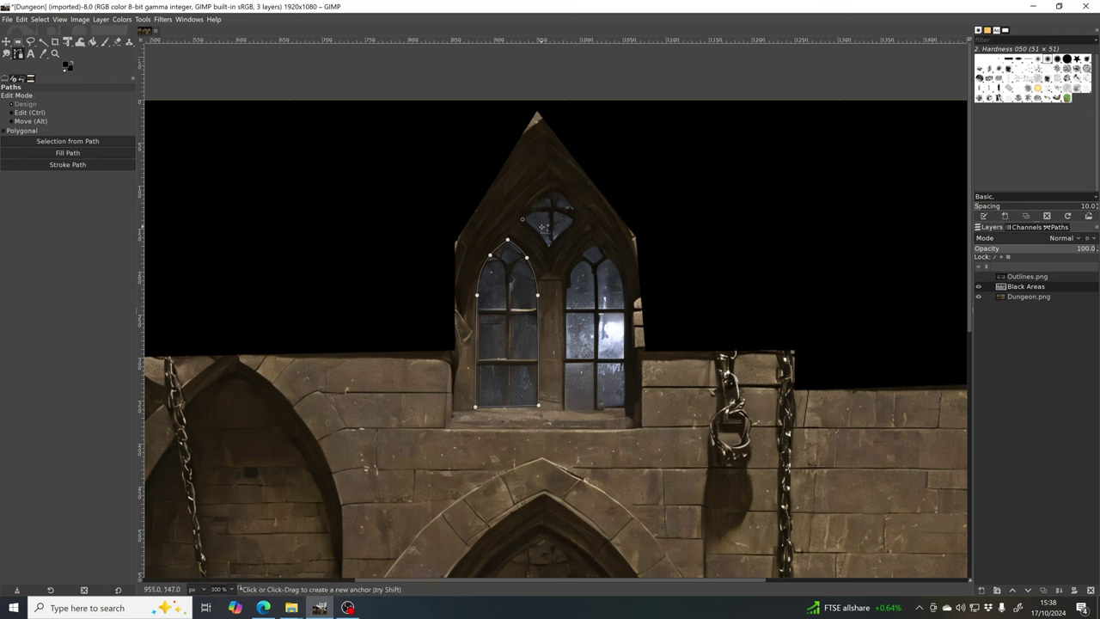
drag(537, 230, 599, 246)
key(ctrl)
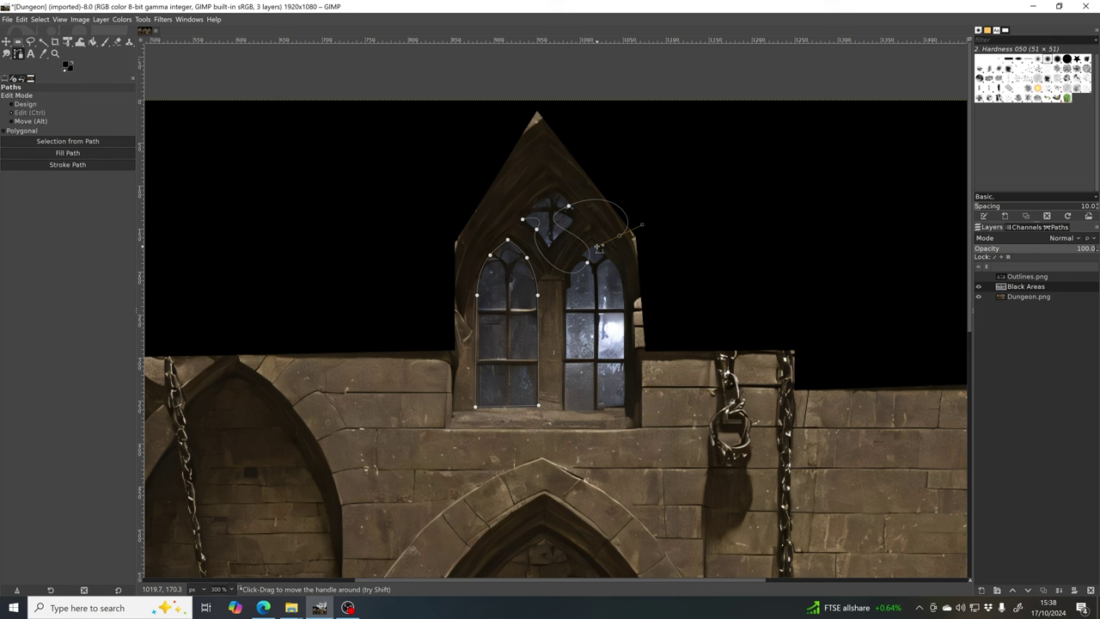
key(ctrl+z)
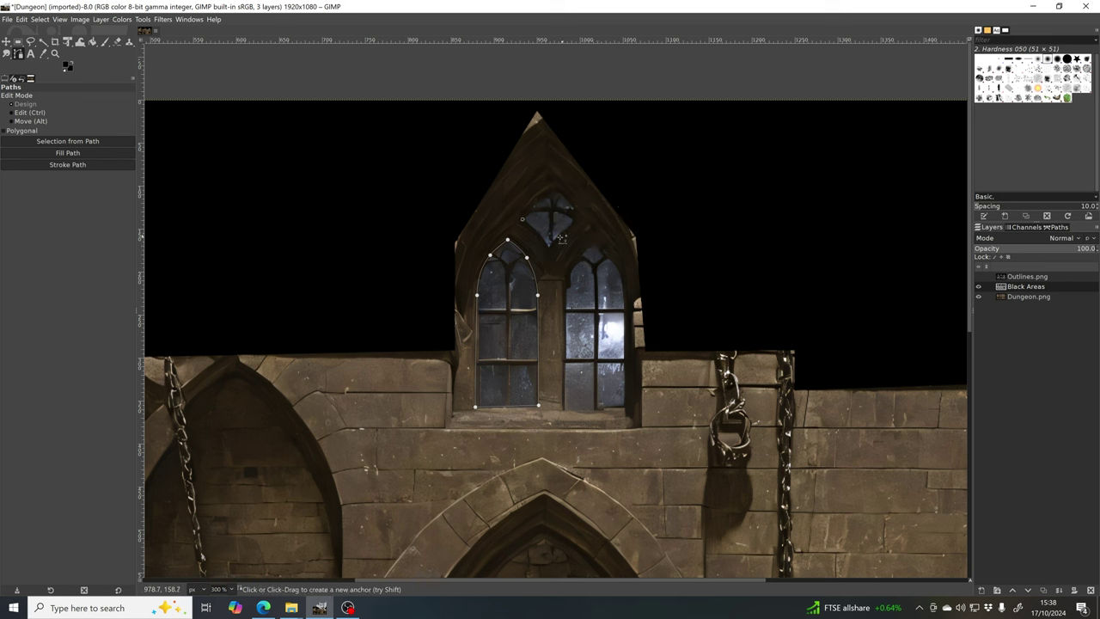
Step: Complete the closed path component around the diamond pane of the centre gable window using straight segments
click(544, 233)
click(551, 184)
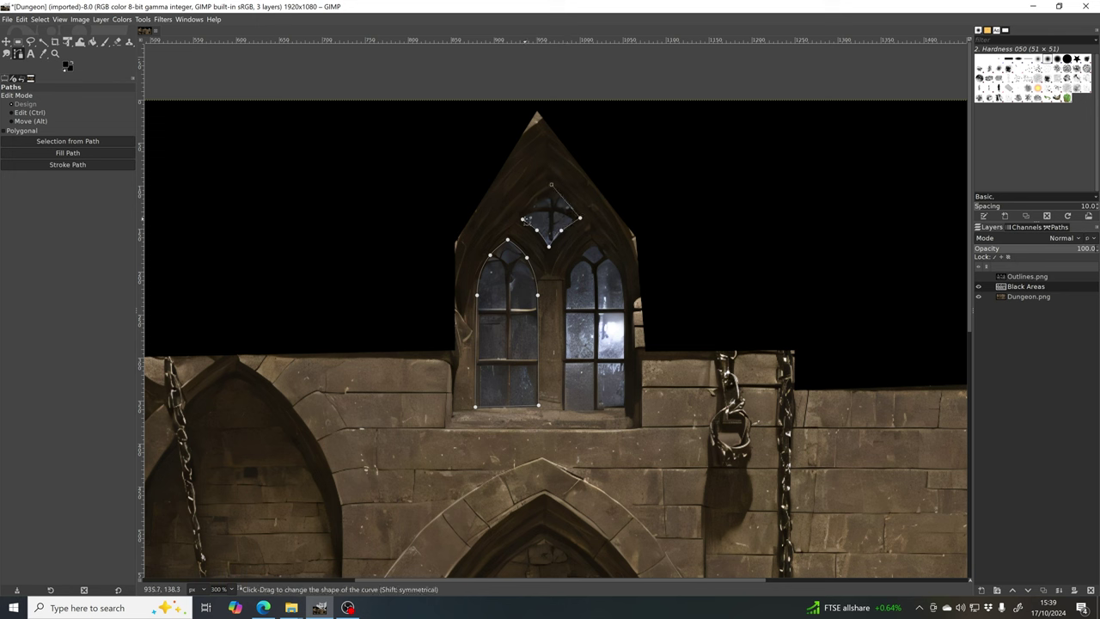
key(ctrl)
ctrl+click(523, 218)
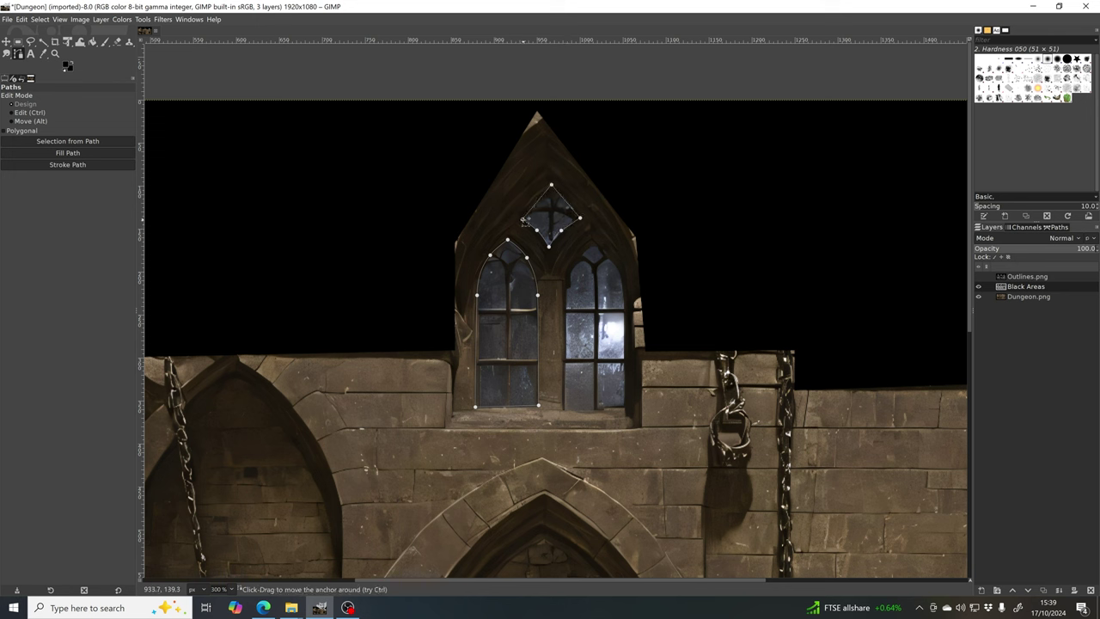
Step: Trace a closed path component around the right arched pane of the centre gable window
click(565, 410)
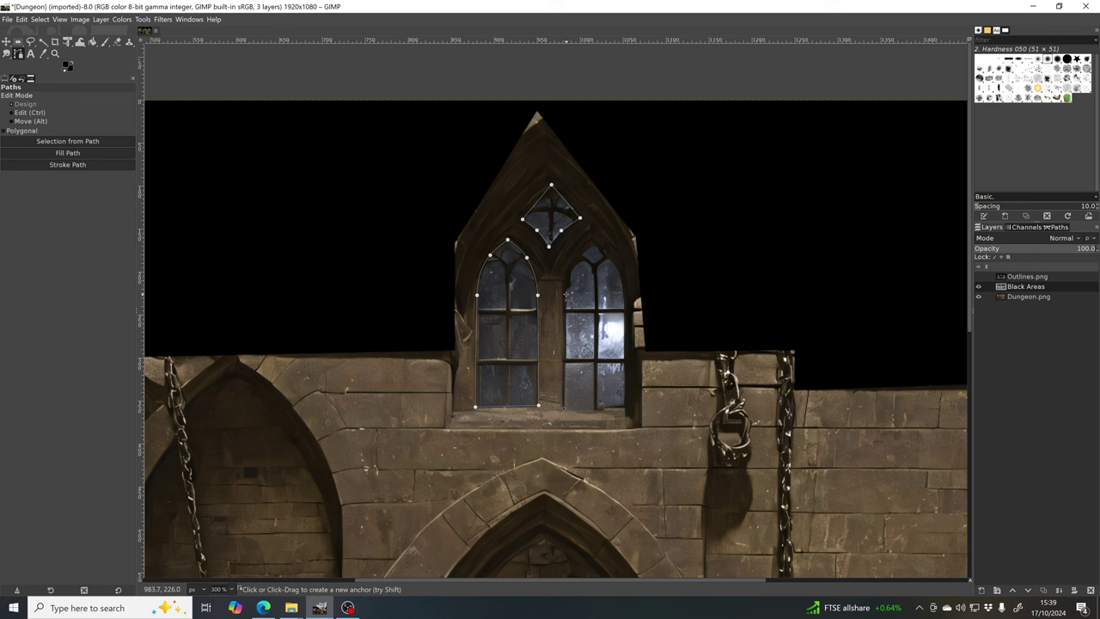
click(574, 257)
click(591, 241)
click(616, 263)
click(626, 409)
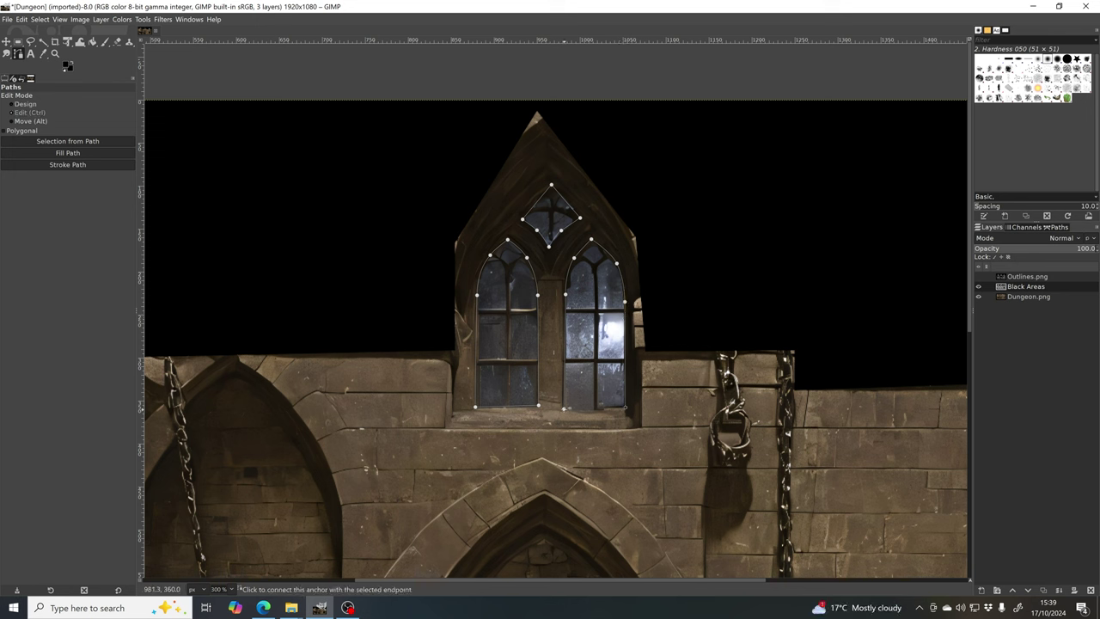
click(566, 409)
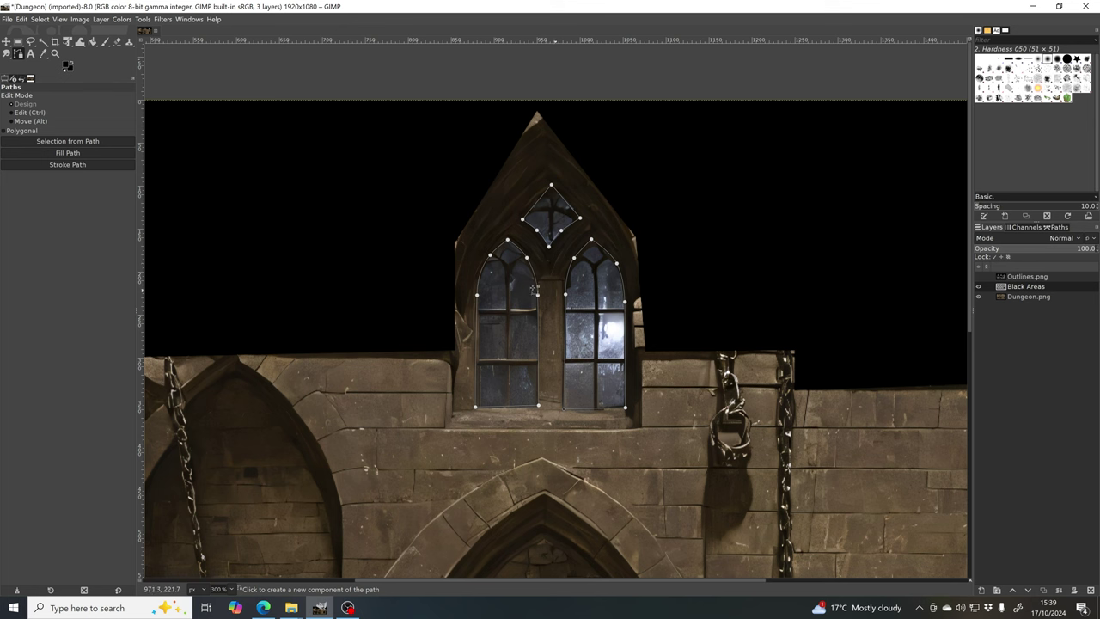
Step: Fill the path around the centre gable's three window panes with solid black on the Black Areas layer
click(88, 159)
drag(116, 123, 753, 138)
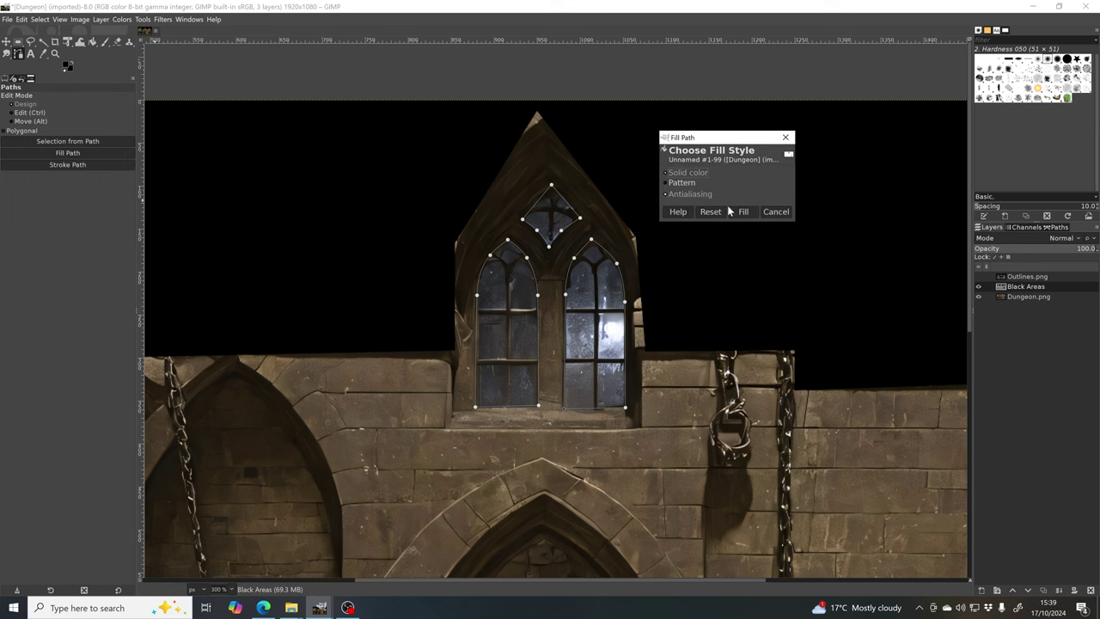
key(Return)
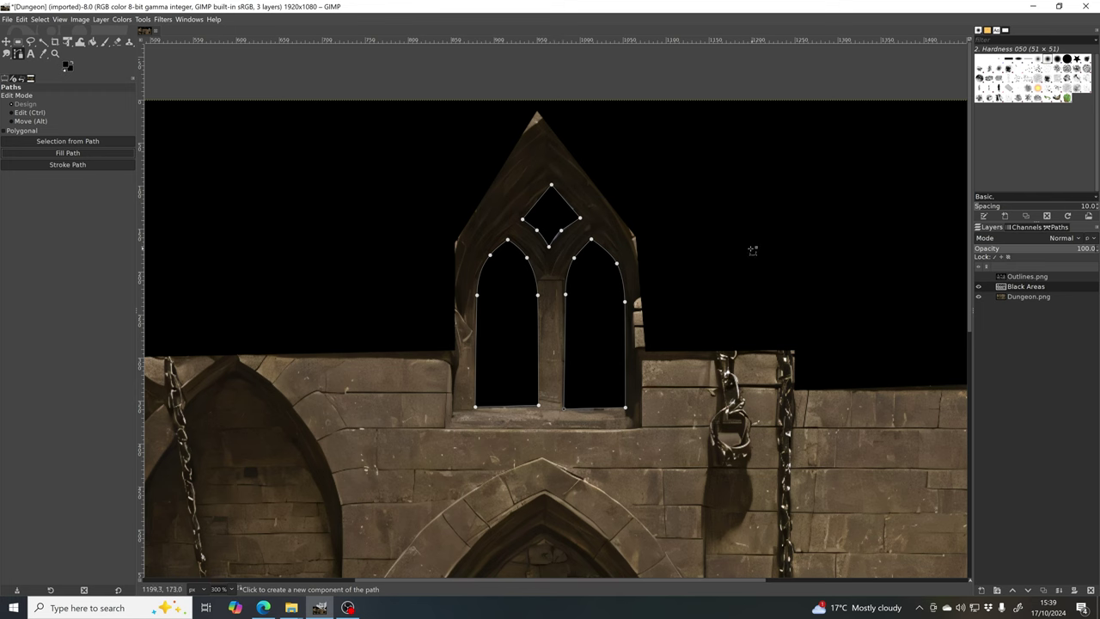
Step: Trace a path component around the central archway opening above the chains, following the arch and the chains' upper edge
scroll(663, 312, down, 2)
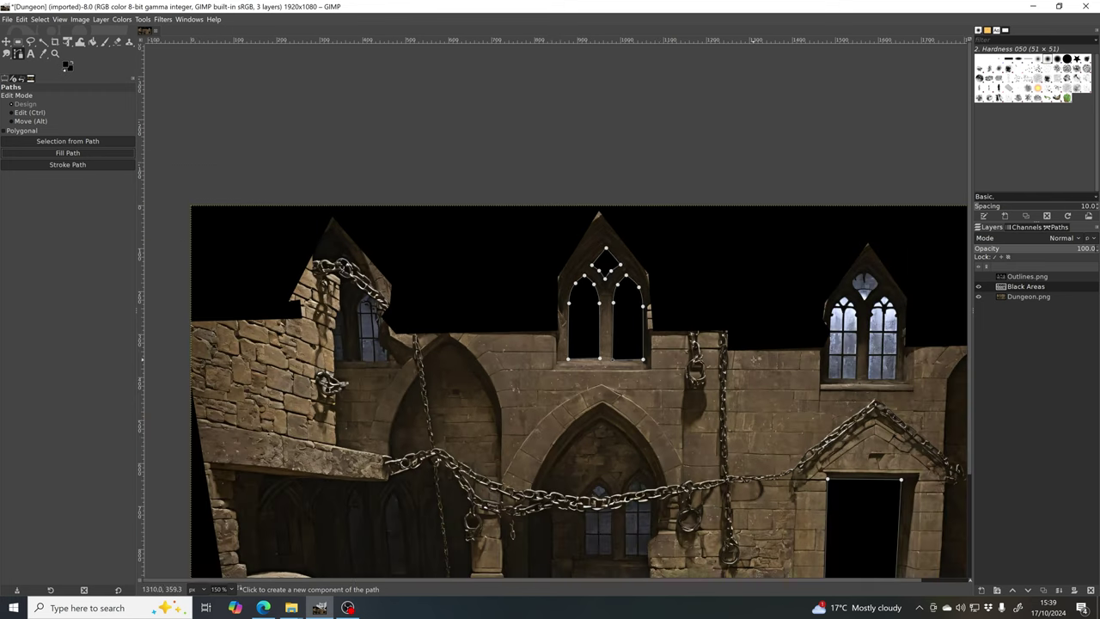
scroll(754, 359, down, 3)
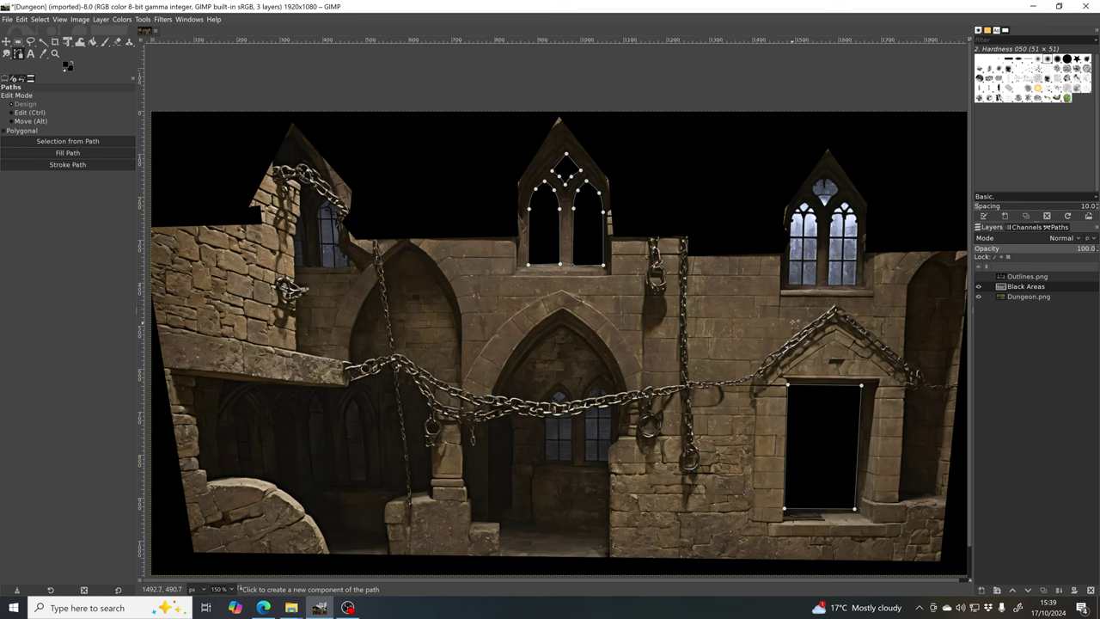
scroll(793, 322, up, 2)
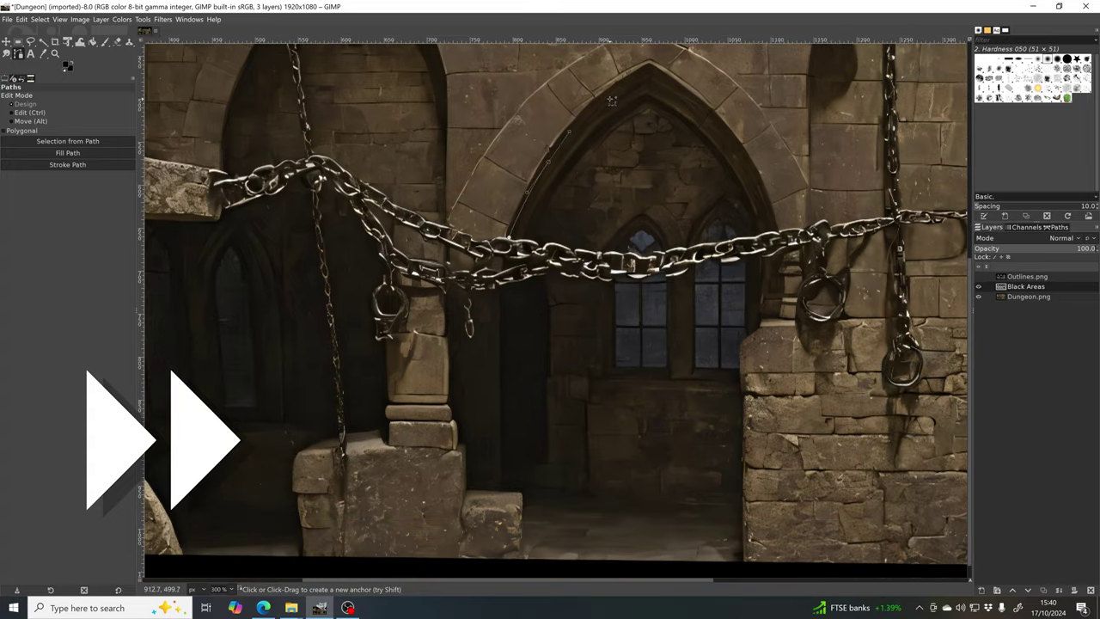
click(697, 103)
click(749, 175)
scroll(756, 250, up, 1)
click(728, 227)
click(652, 232)
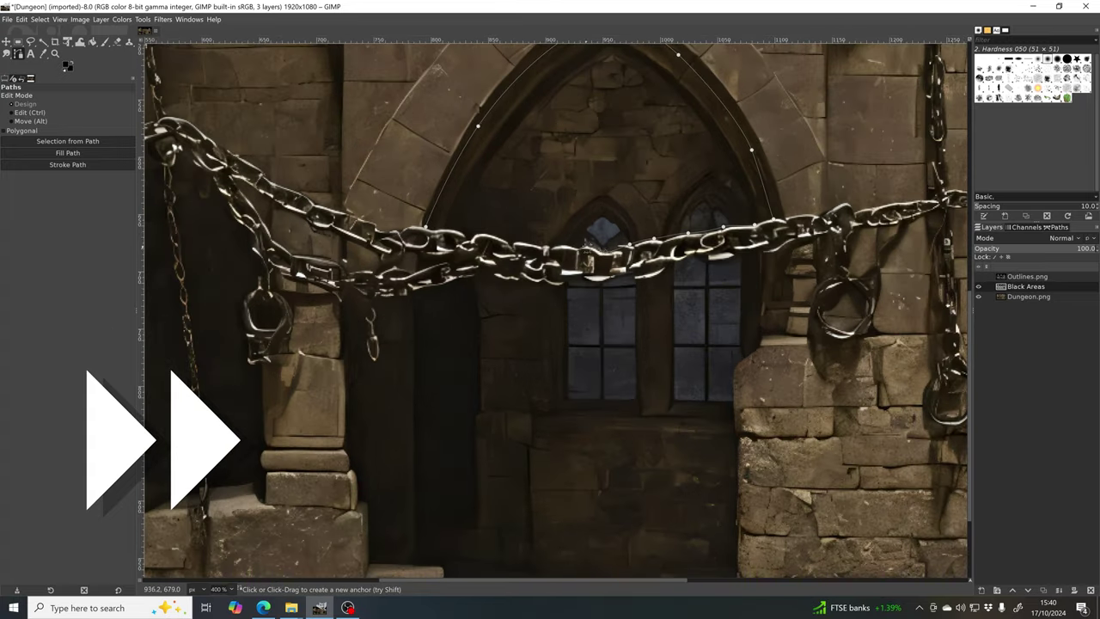
click(523, 234)
click(455, 231)
Step: Trace a closed path component around the archway opening below the chains, following the right stonework, the floor and the left pillar
click(414, 293)
click(533, 282)
click(601, 277)
click(670, 273)
click(775, 290)
click(772, 333)
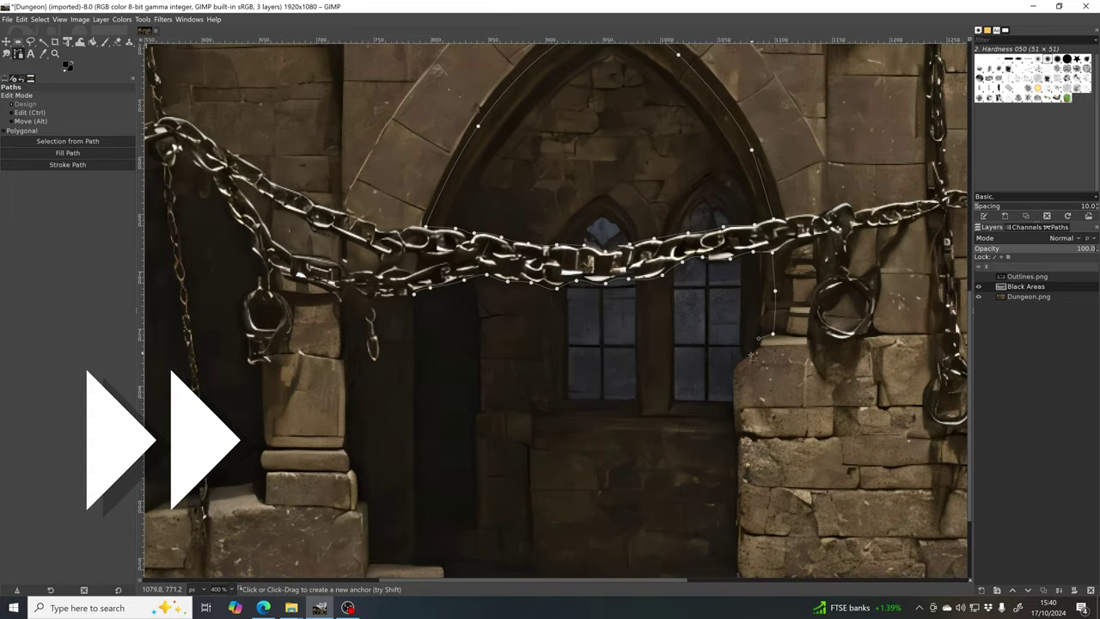
click(733, 399)
scroll(733, 400, down, 2)
click(732, 501)
click(443, 498)
click(370, 454)
click(348, 342)
scroll(584, 231, down, 1)
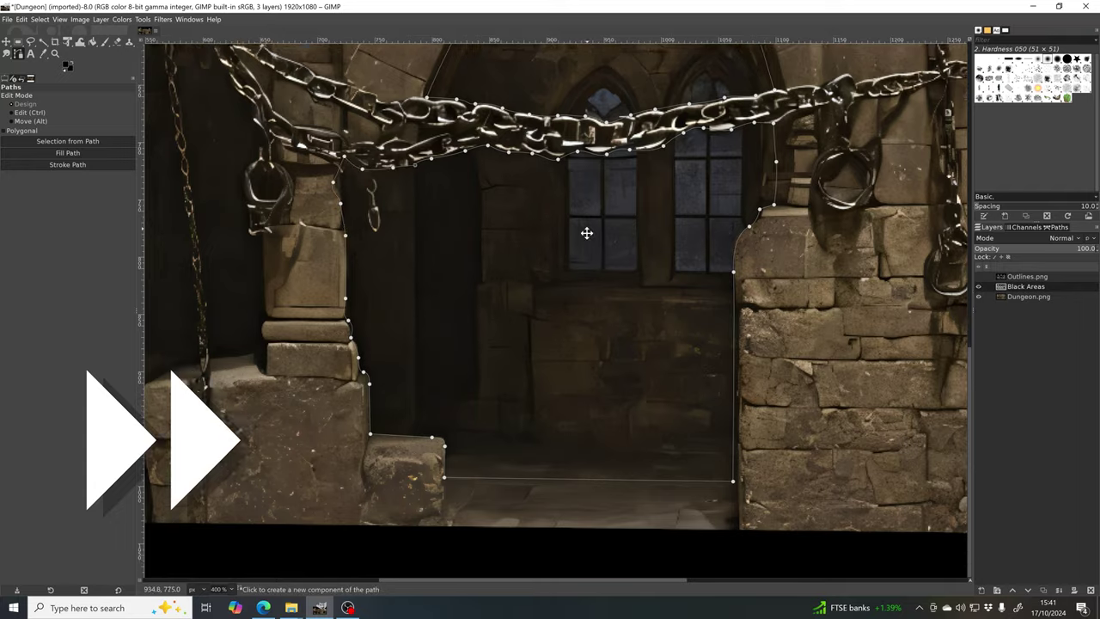
Step: Trace path components around the panes of the left gable window, keeping the chain and stonework outside them
scroll(584, 231, down, 7)
scroll(405, 222, up, 6)
click(469, 325)
click(434, 324)
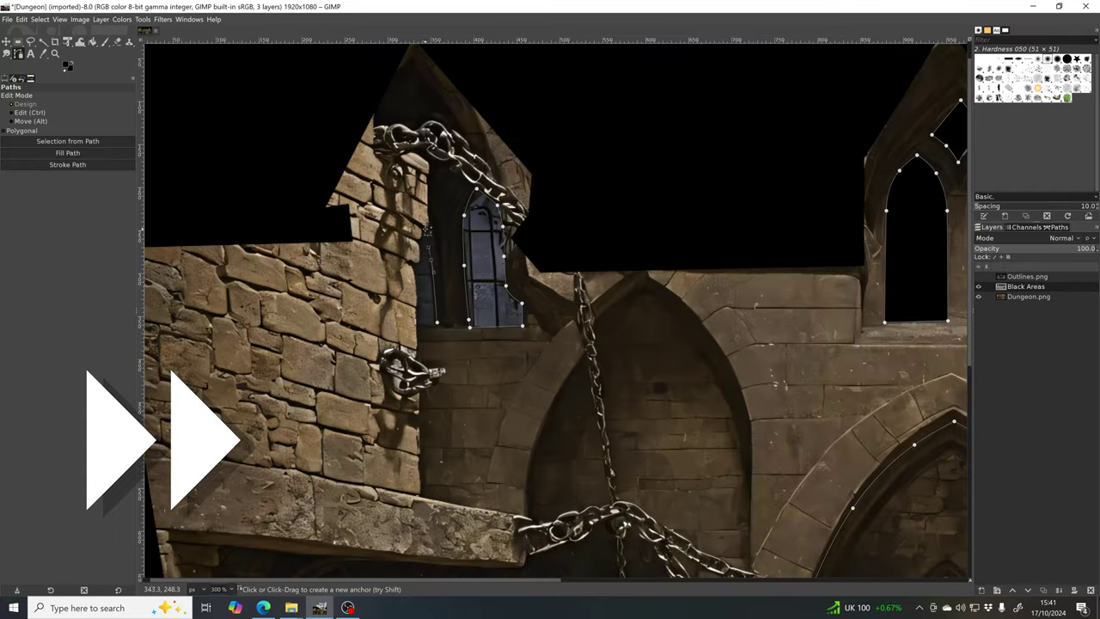
click(421, 228)
Step: Fill the path around the central archway and the side gable windows with solid black on the Black Areas layer
scroll(421, 228, down, 5)
click(67, 152)
click(255, 180)
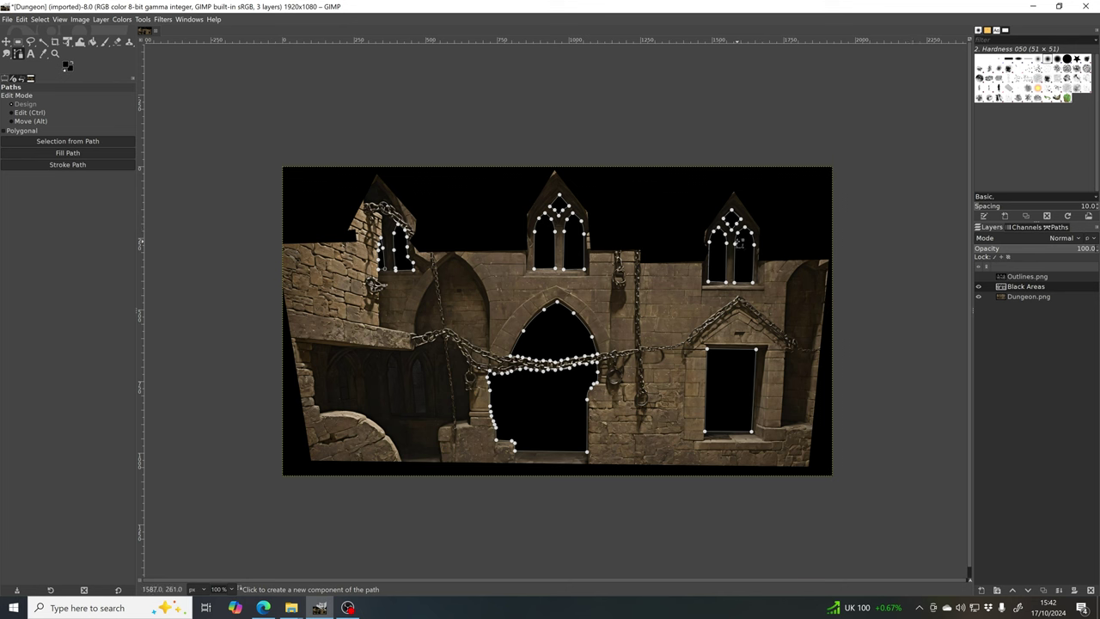
Step: Review the two existing paths, the house outline and the openings, and create a new empty path named Path
click(1063, 228)
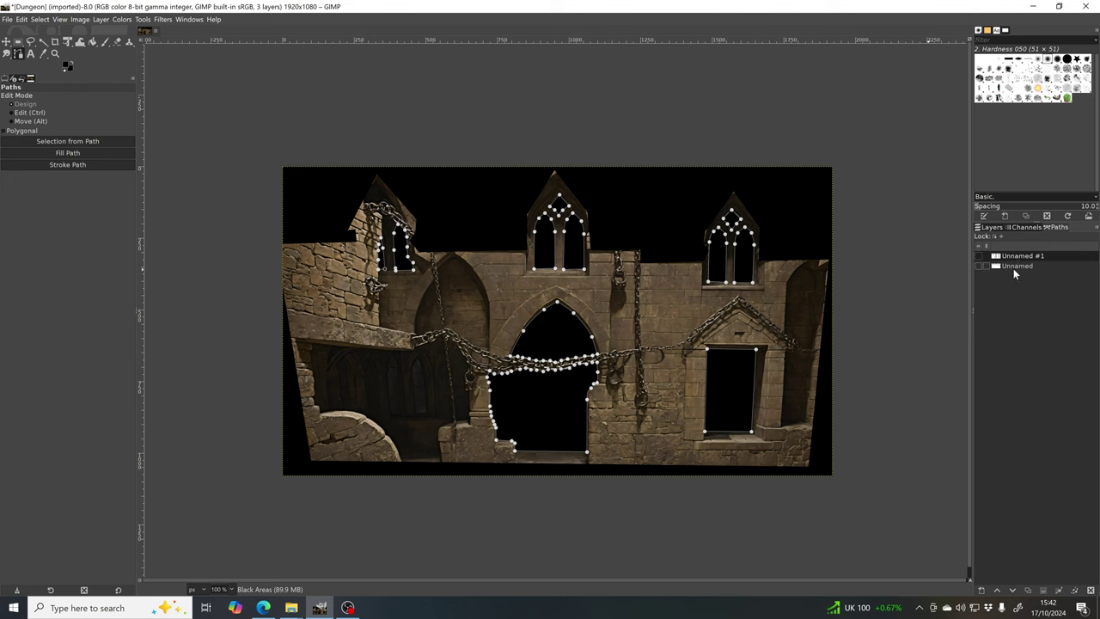
click(1013, 266)
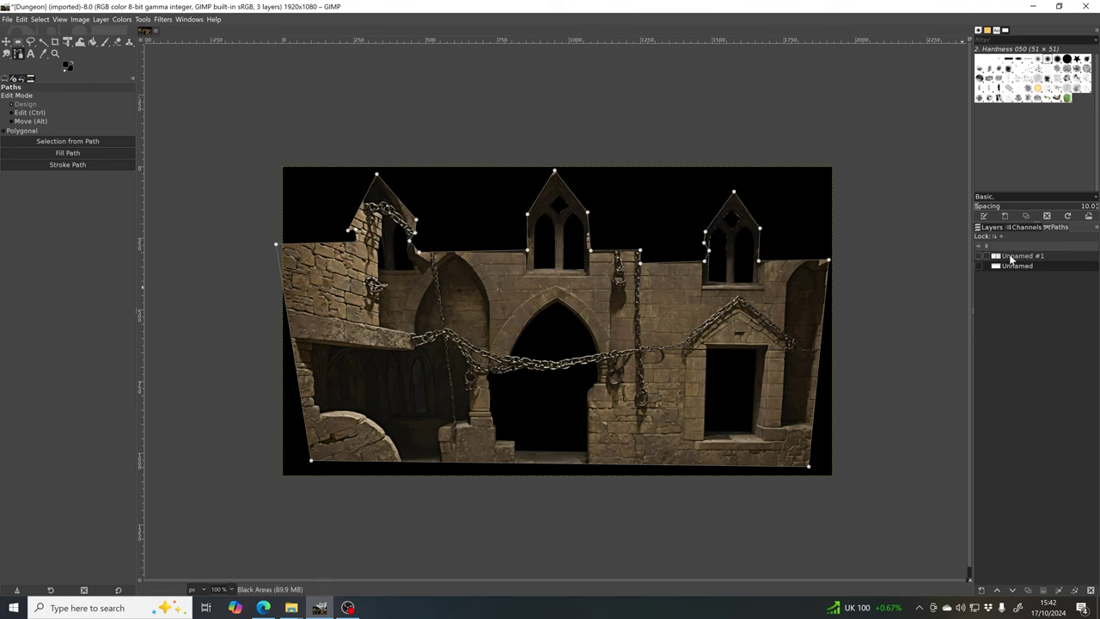
click(1019, 256)
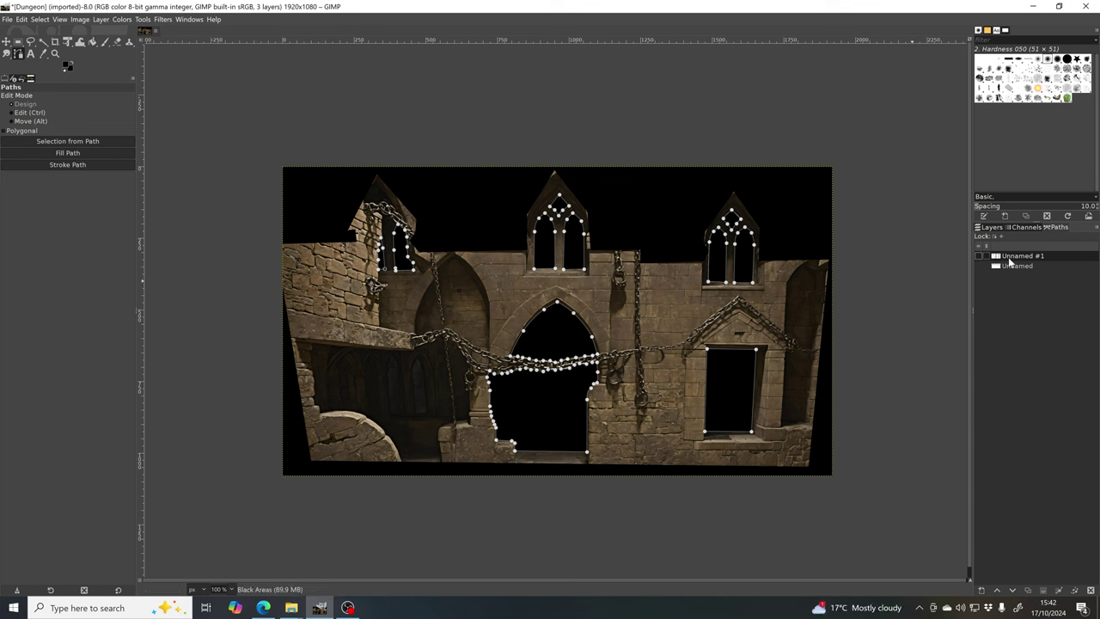
click(981, 590)
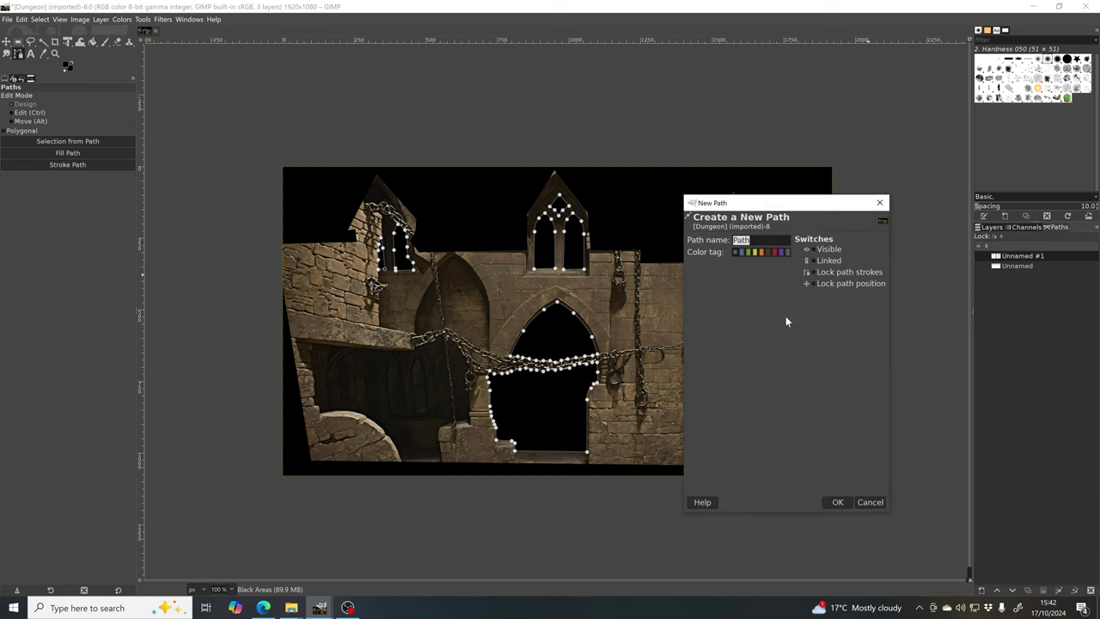
click(838, 502)
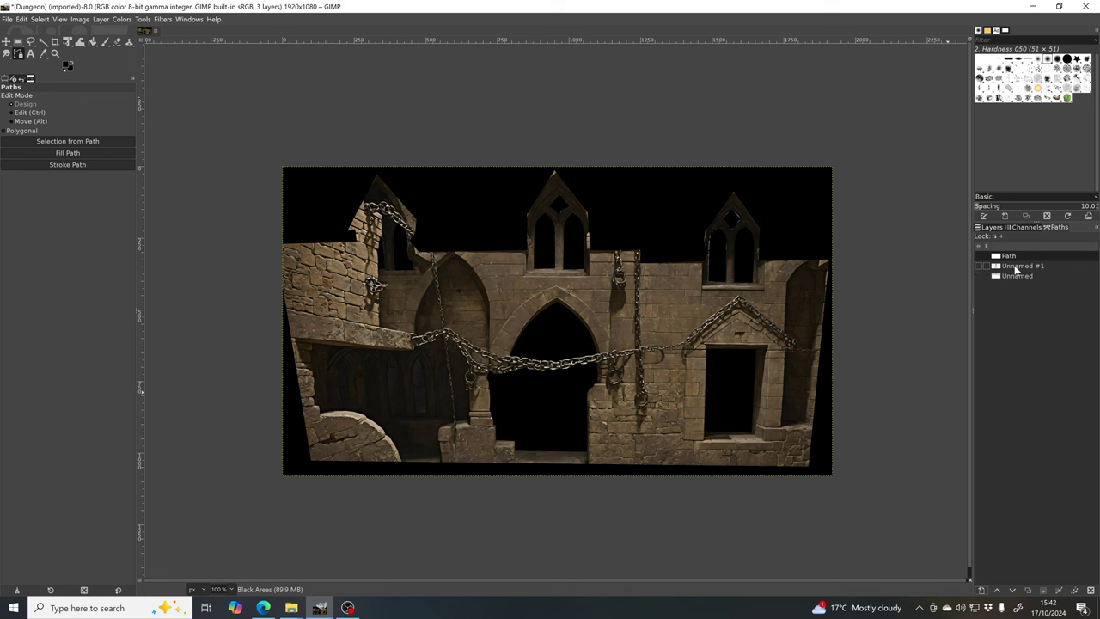
Step: Delete the path named Unnamed that outlines the house, keeping Path and Unnamed #1, and return to the layer list
click(1018, 268)
click(1023, 266)
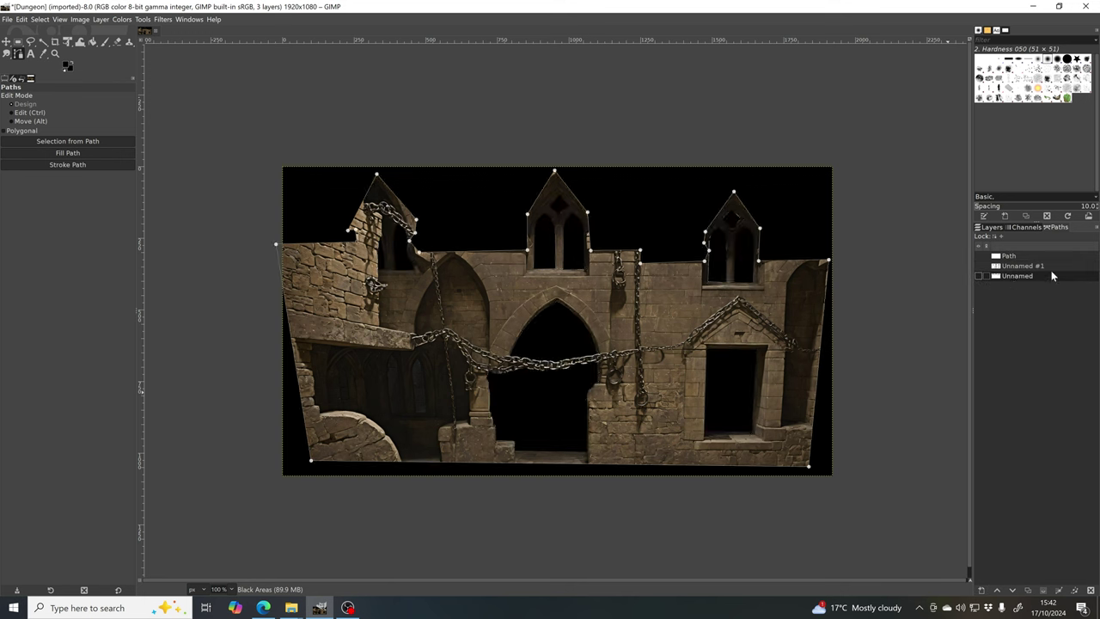
click(1013, 276)
click(1090, 591)
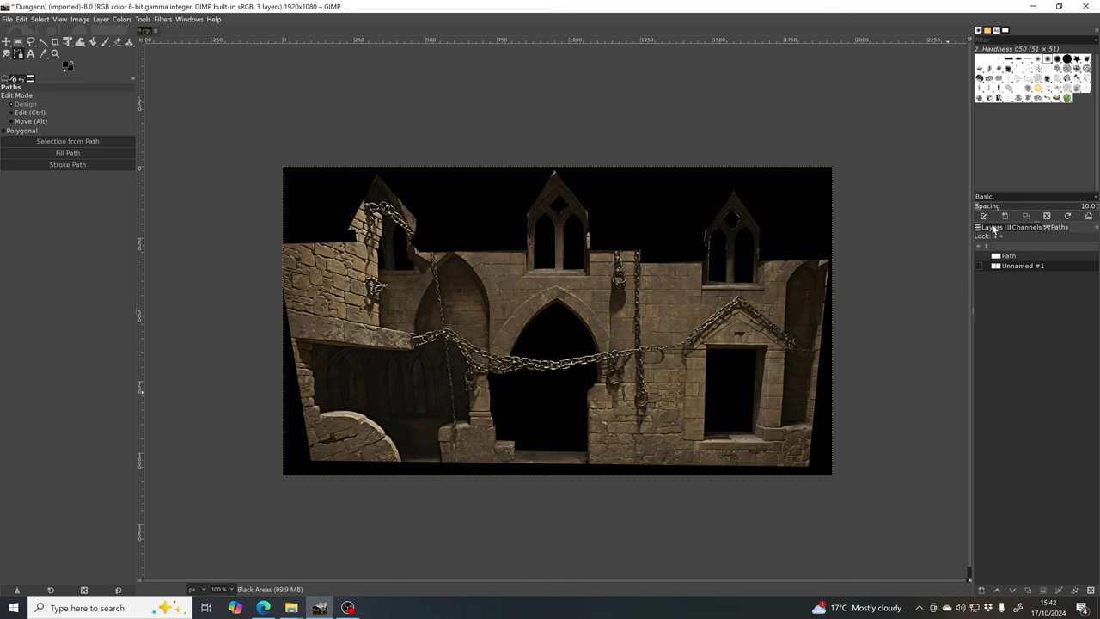
click(1007, 256)
click(1011, 266)
click(989, 227)
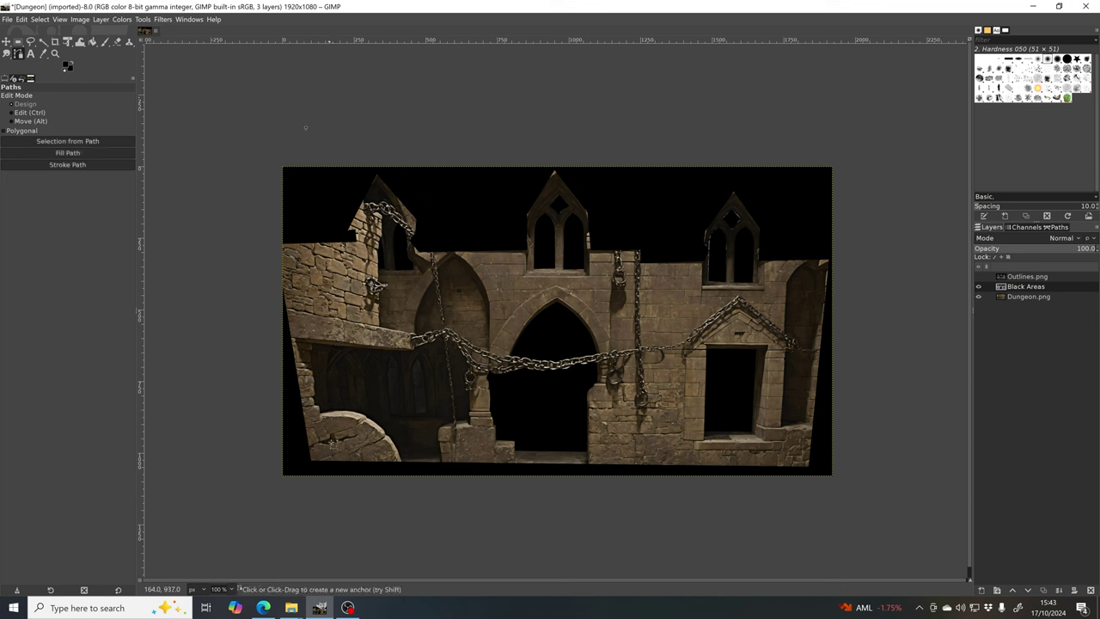
Step: Trace a closed four-corner path that slants across the facade's left edge and extends outside the canvas, and convert it to a selection
click(376, 538)
click(179, 529)
click(175, 139)
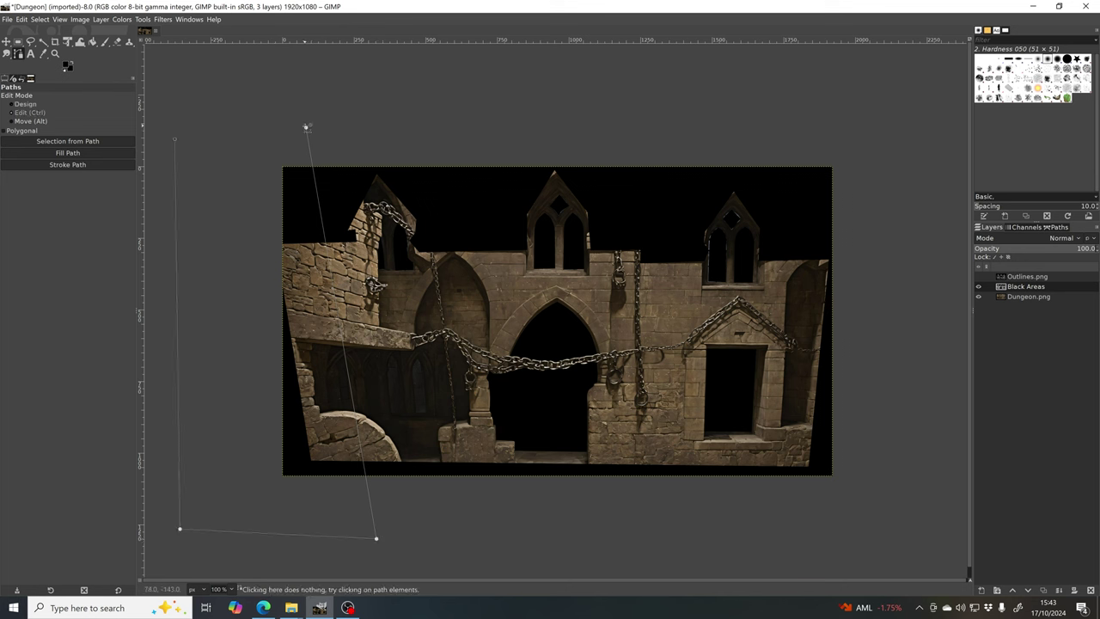
click(307, 127)
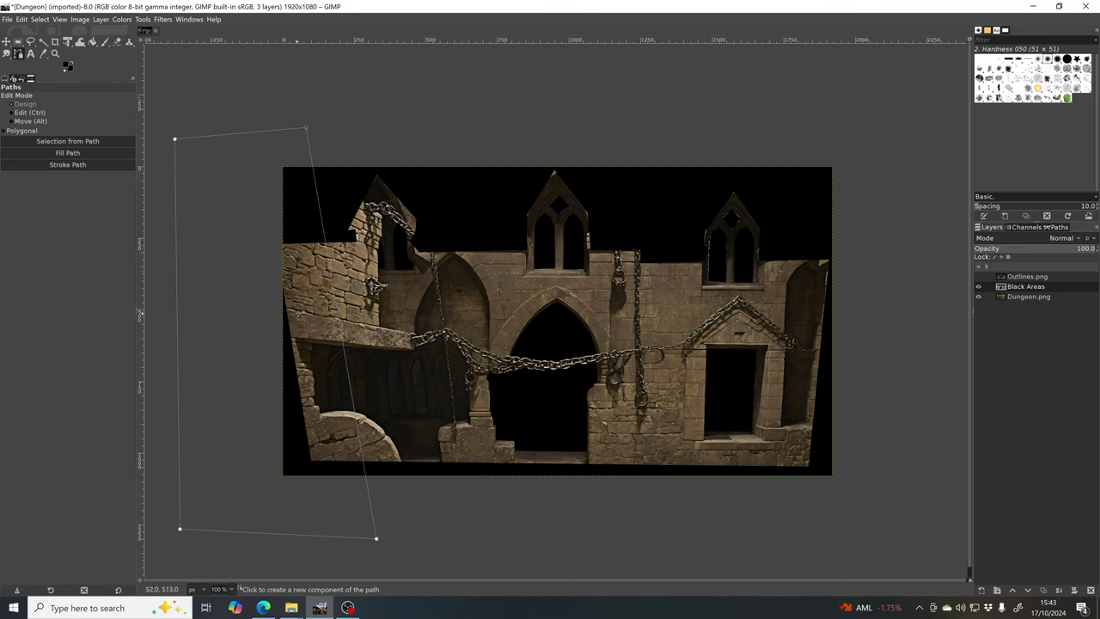
click(72, 144)
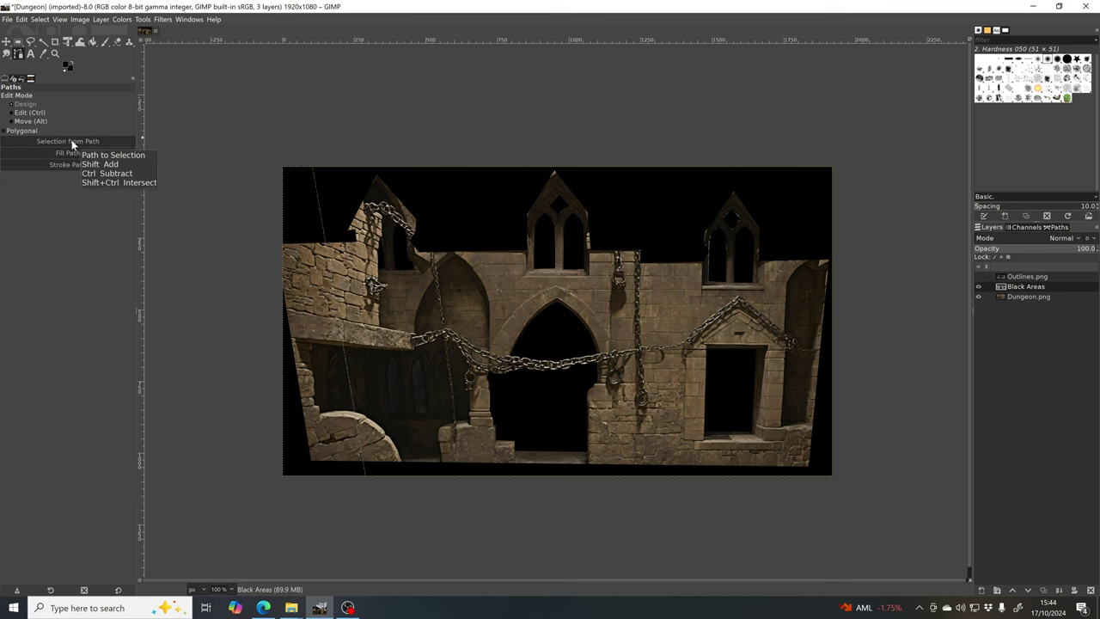
Step: Feather the left-edge selection by 100 px, with selected areas continuing outside the image
click(39, 20)
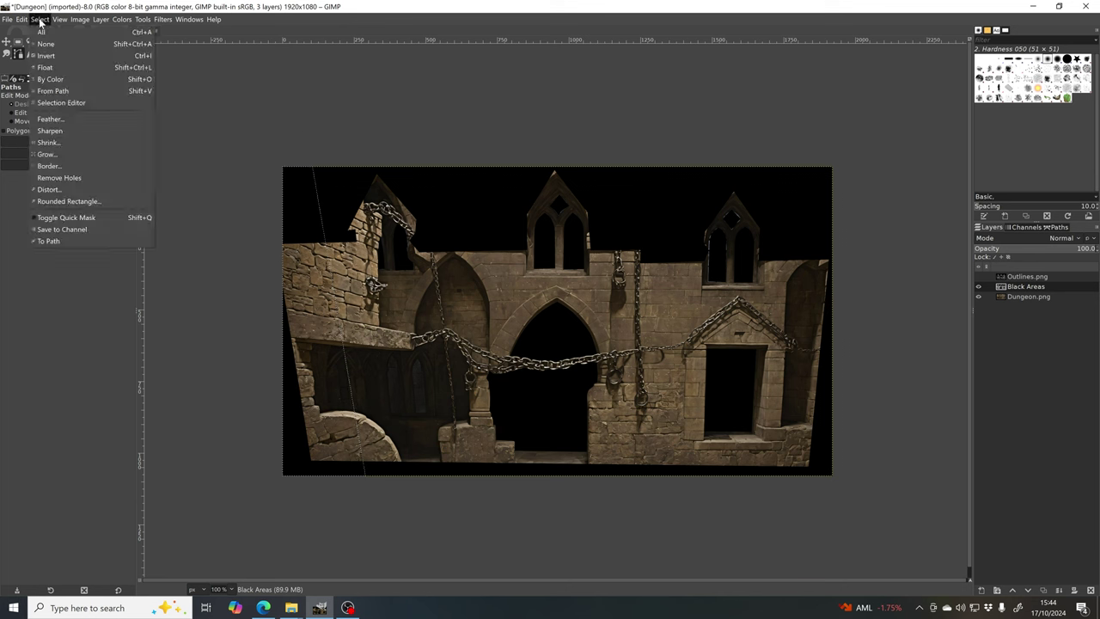
click(74, 118)
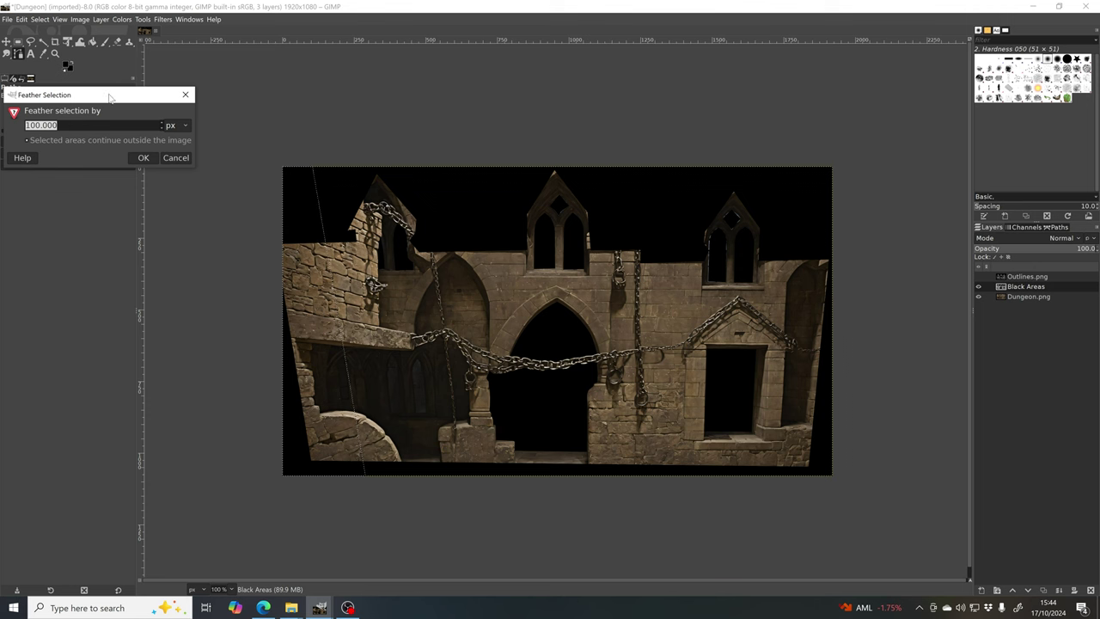
drag(112, 95, 588, 88)
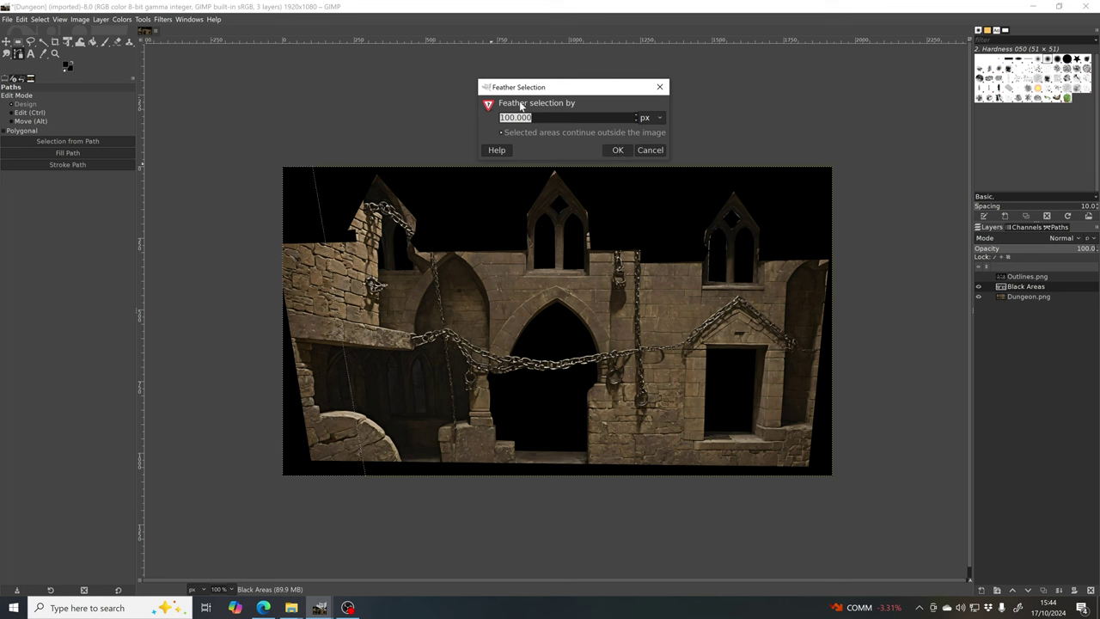
click(617, 150)
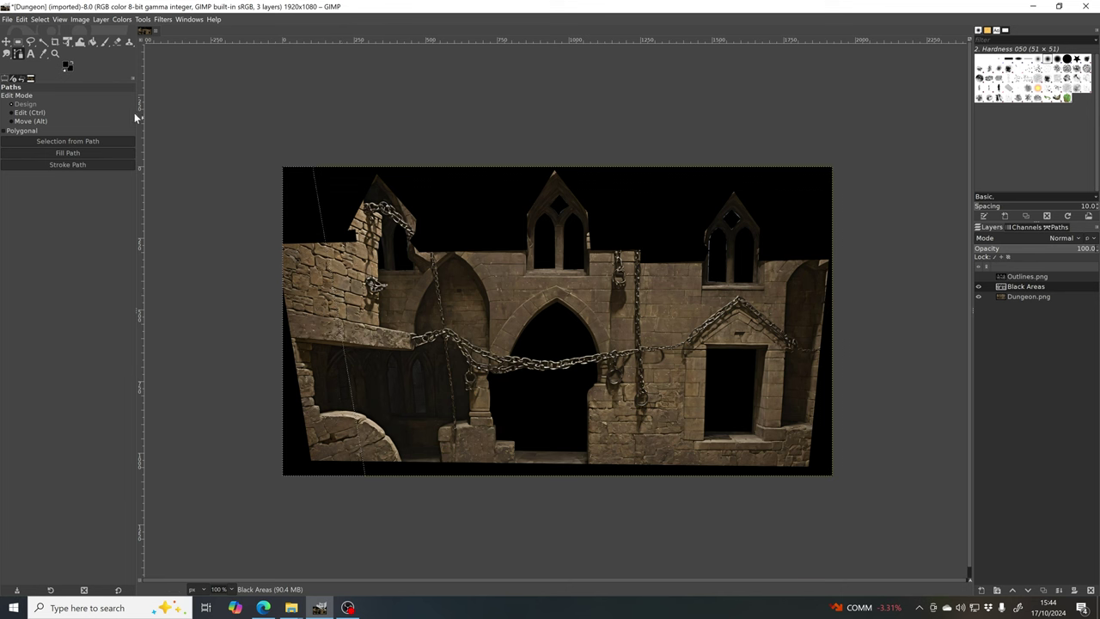
Step: Bucket-fill the feathered left-edge selection with black on the Black Areas layer and clear the selection
click(93, 43)
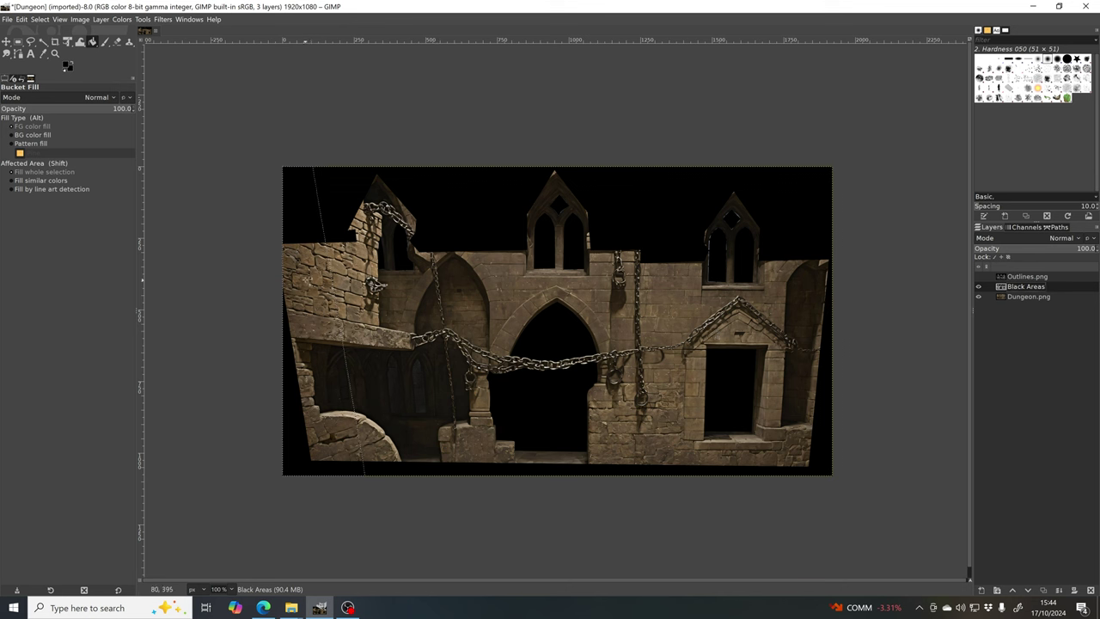
click(307, 279)
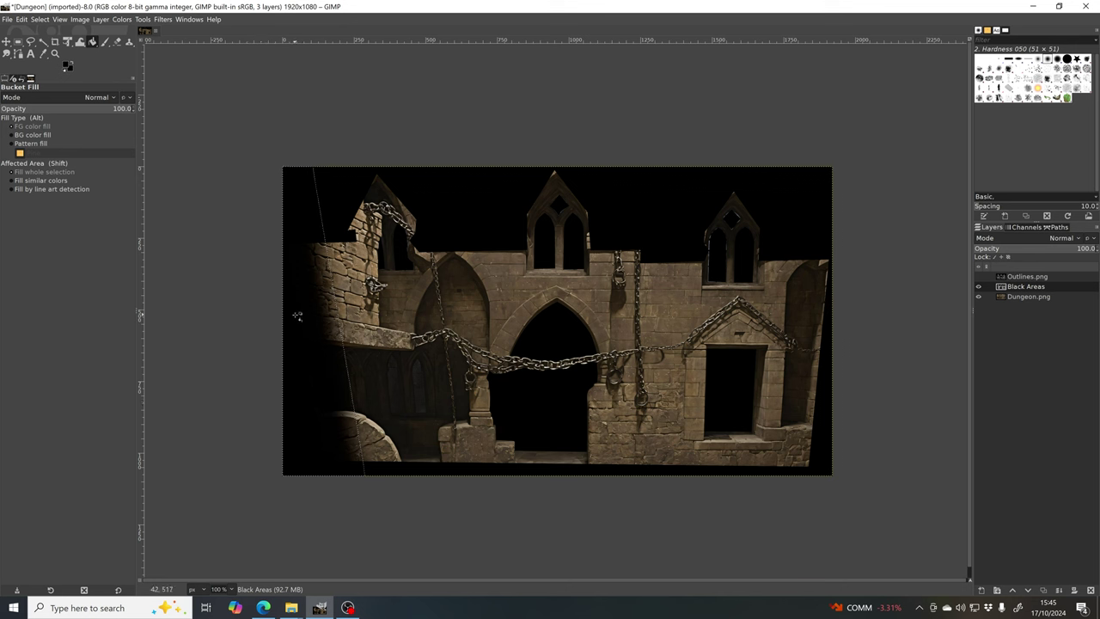
click(39, 19)
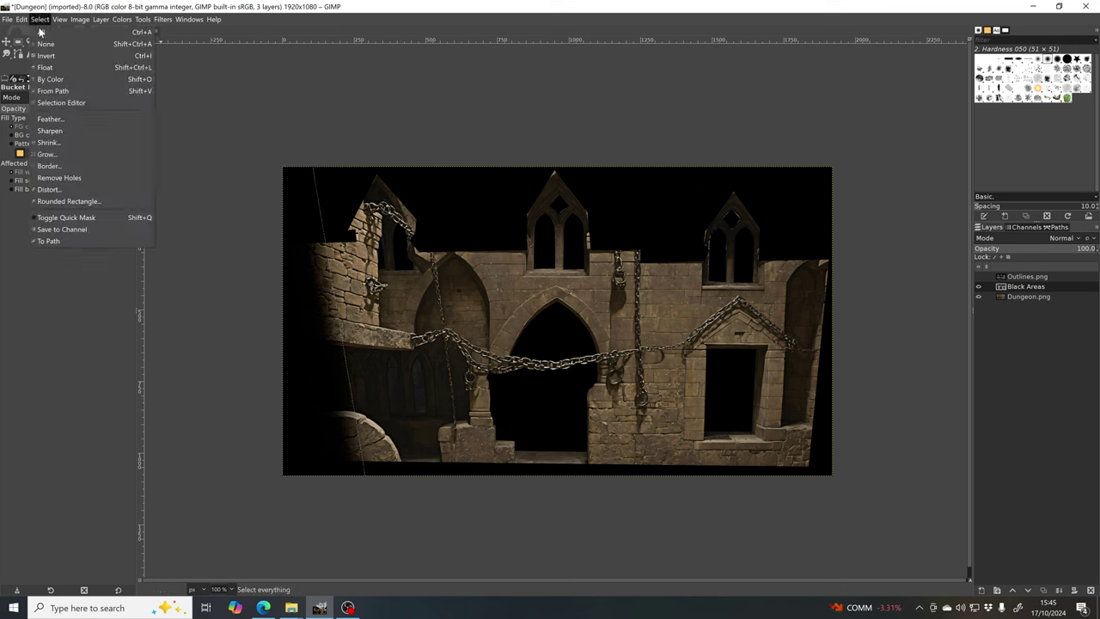
click(76, 44)
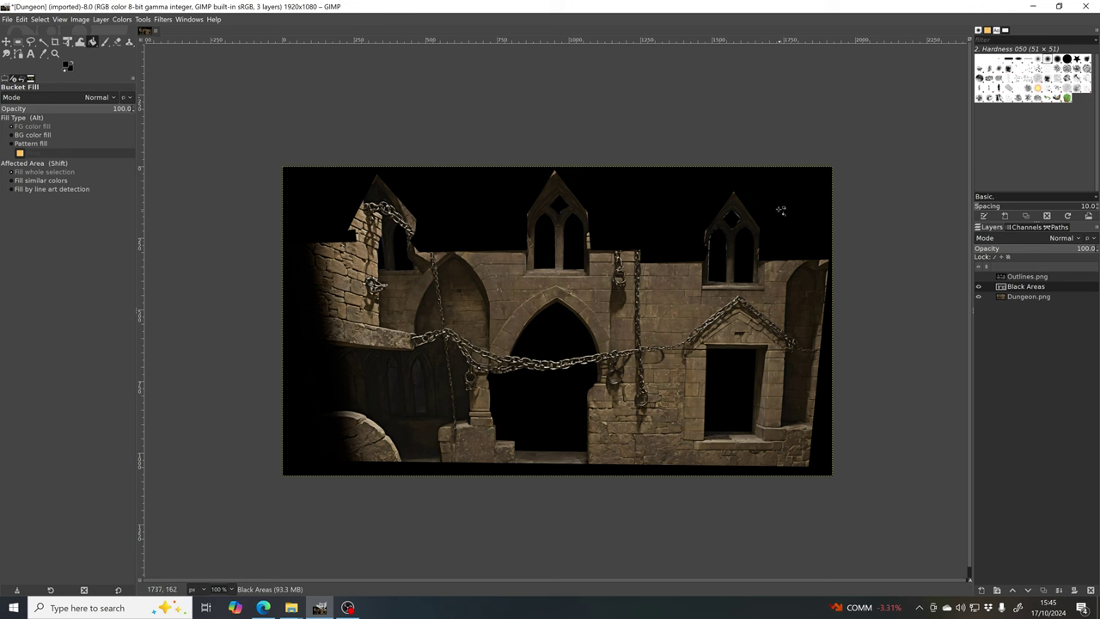
Step: Show the Outlines.png layer as a guide and choose the Paintbrush with its tool options displayed
click(979, 277)
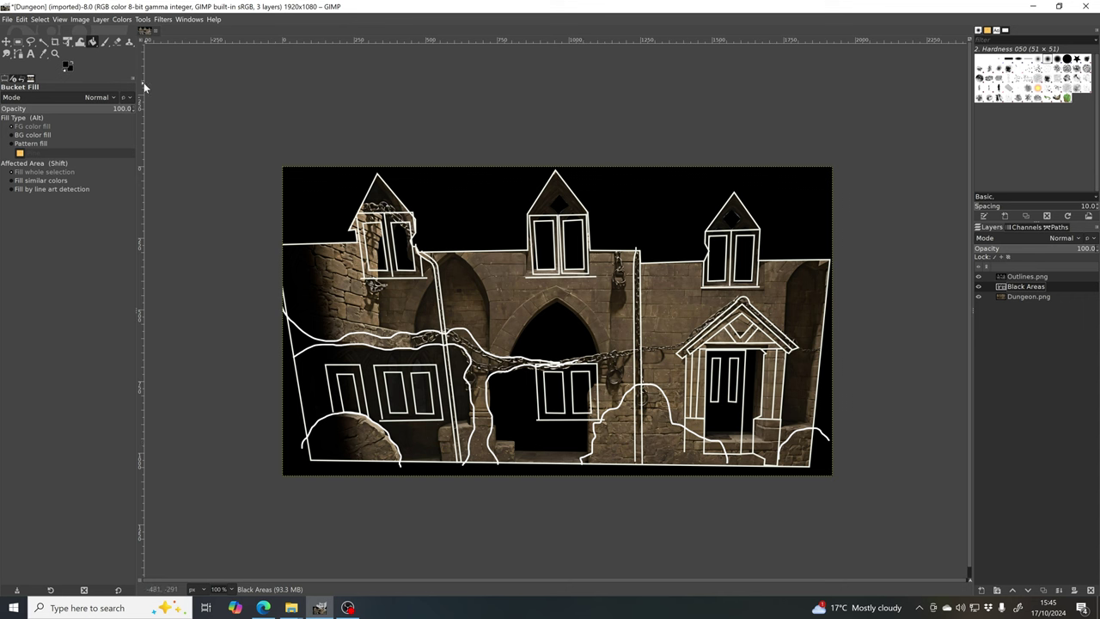
click(104, 45)
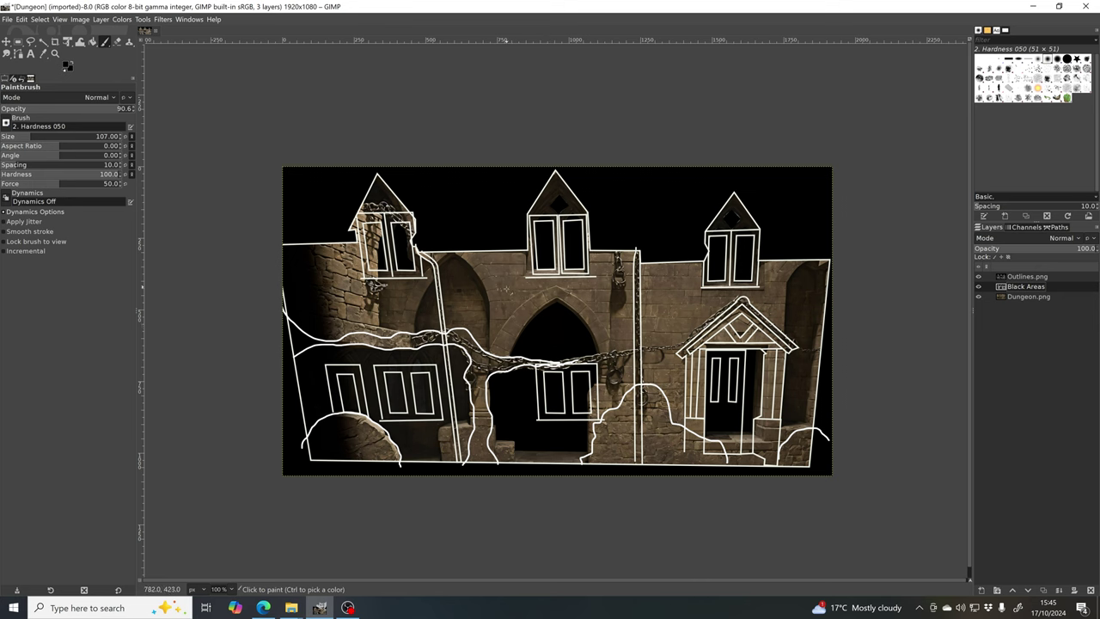
key(shift+period)
scroll(515, 305, up, 1)
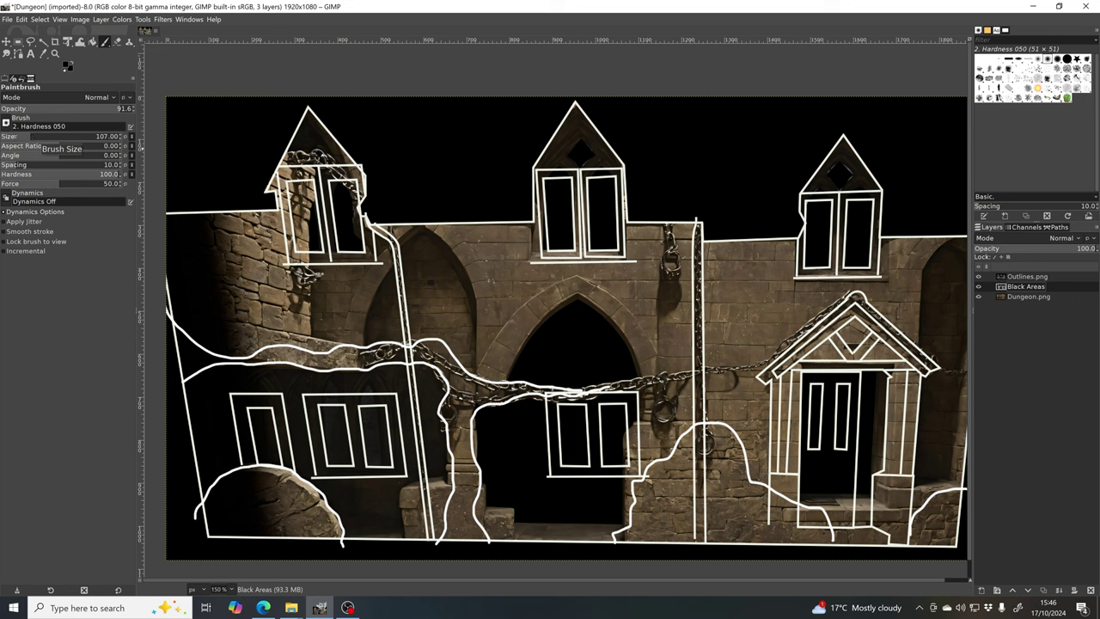
click(190, 19)
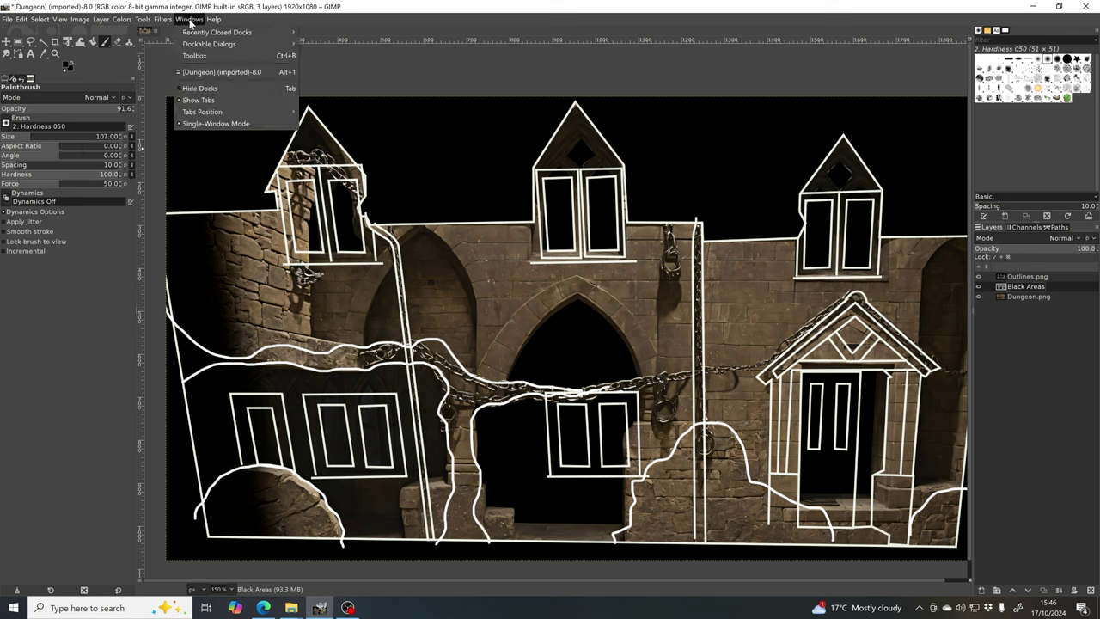
mouse_move(258, 44)
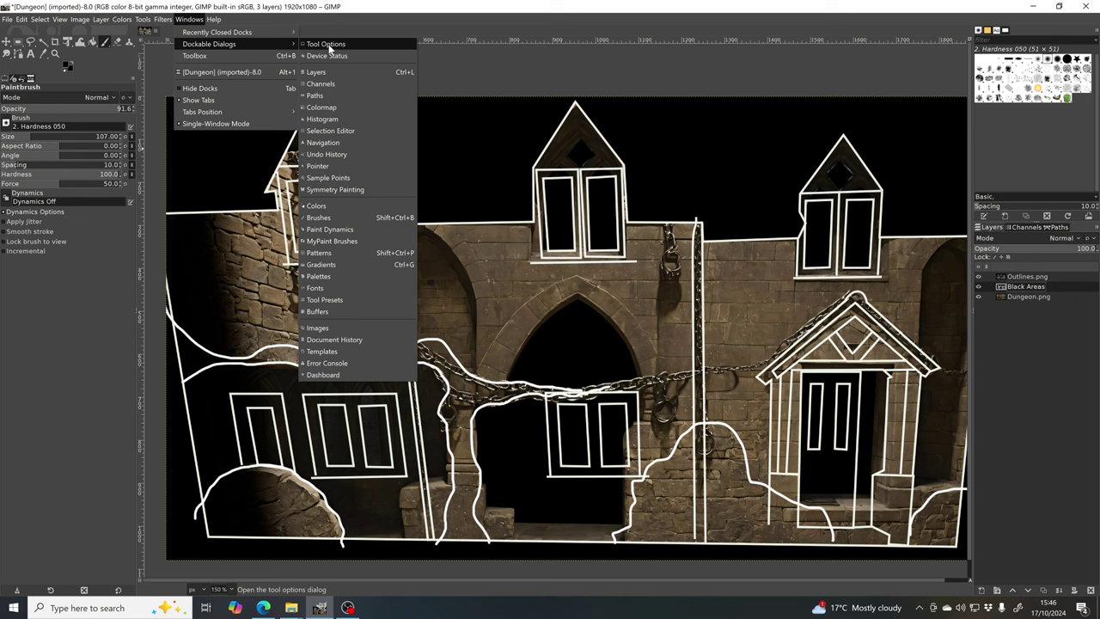
click(335, 46)
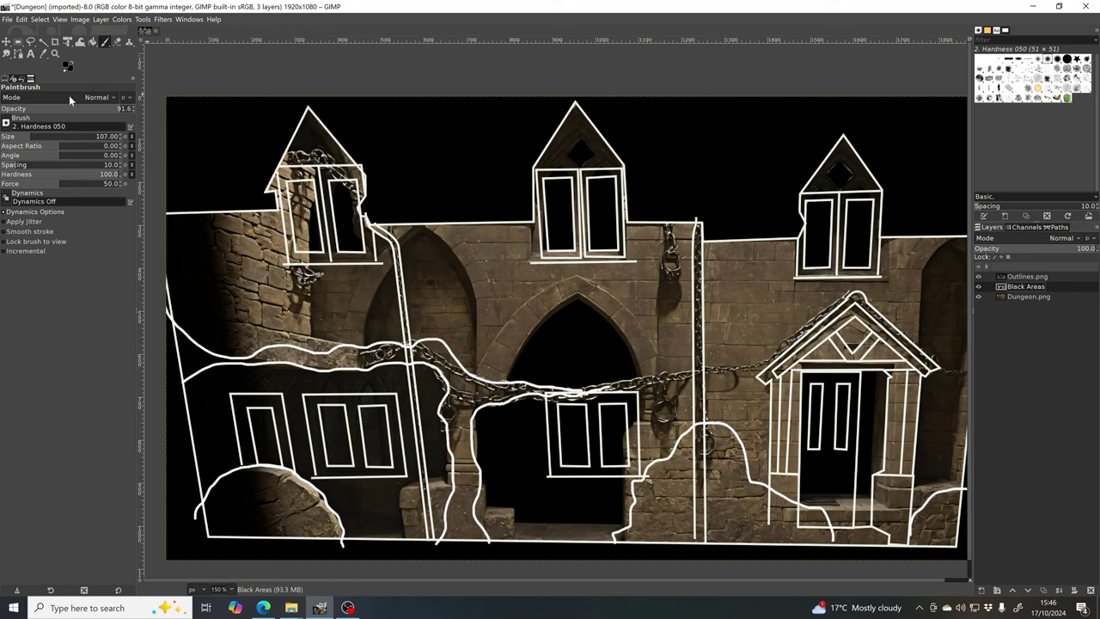
Step: Set the Paintbrush to size 168, opacity 100 and hardness 28 for soft-edged painting
mouse_move(37, 139)
mouse_down()
mouse_move(81, 137)
mouse_move(29, 137)
mouse_move(60, 140)
mouse_move(38, 136)
mouse_up()
drag(121, 109, 24, 109)
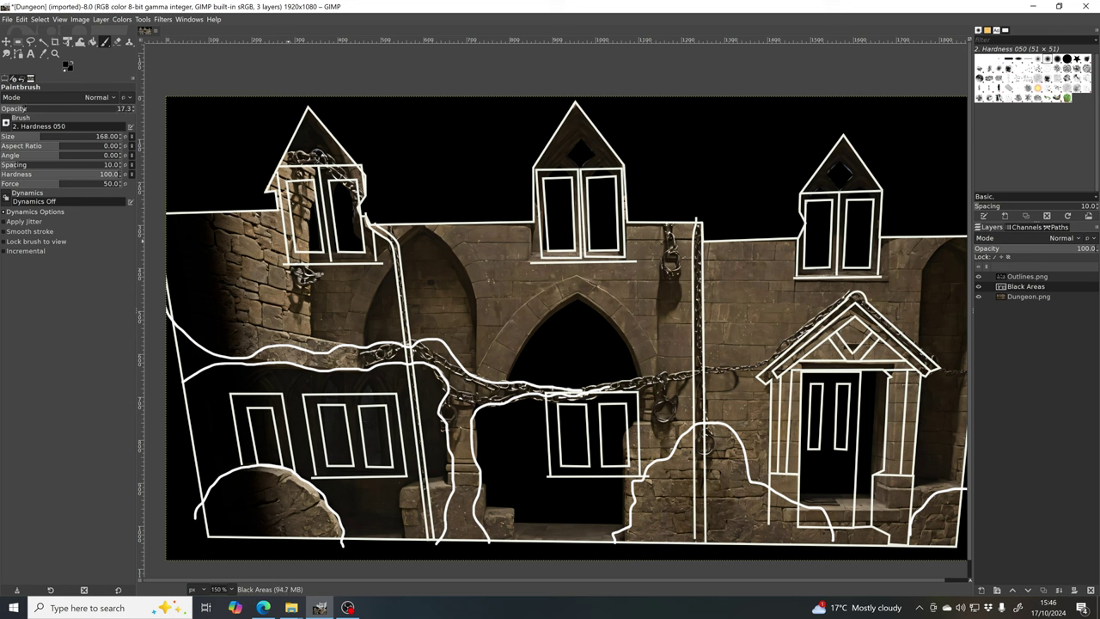
drag(26, 109, 134, 110)
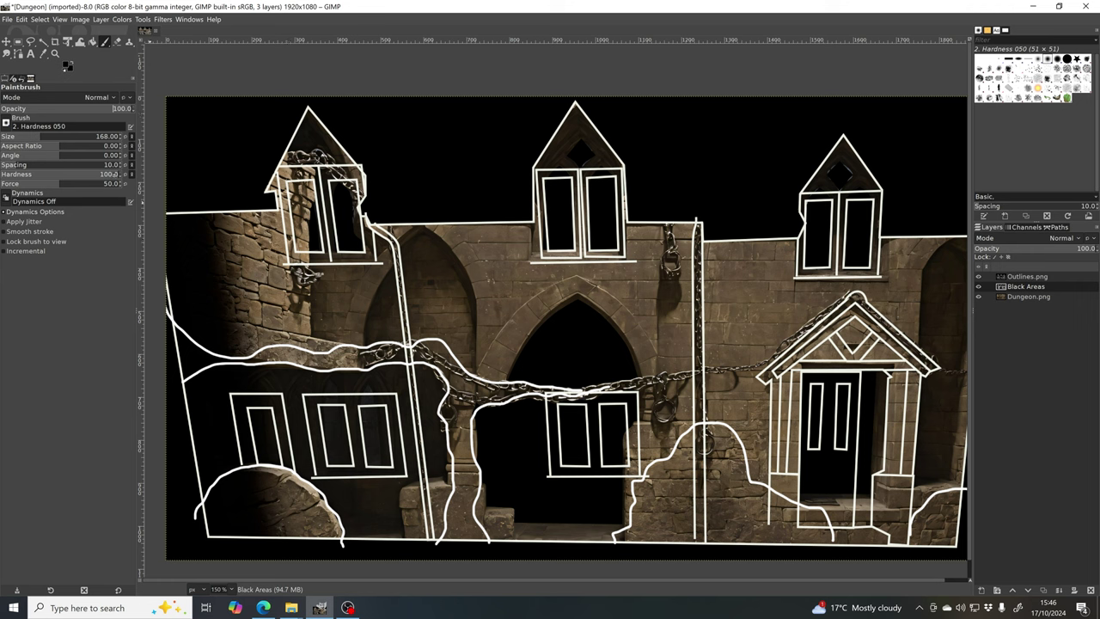
drag(120, 174, 38, 174)
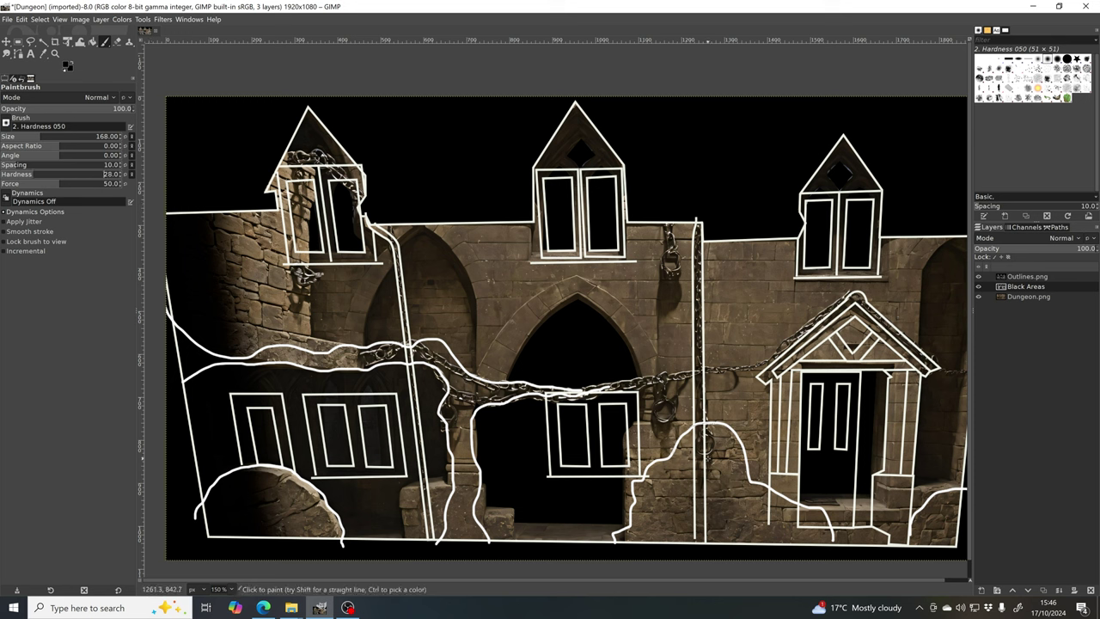
Step: Paint soft black inside the outlines of the large bush beside the porch and the small bush at the lower-right corner
mouse_move(688, 471)
mouse_down()
mouse_move(668, 516)
mouse_move(679, 479)
mouse_move(664, 488)
mouse_move(640, 537)
mouse_move(726, 542)
mouse_move(721, 502)
mouse_move(688, 478)
mouse_move(709, 452)
mouse_move(725, 482)
mouse_move(716, 446)
mouse_move(739, 512)
mouse_move(782, 520)
mouse_move(750, 530)
mouse_move(817, 536)
mouse_move(739, 501)
mouse_move(712, 448)
mouse_move(701, 448)
mouse_move(655, 493)
mouse_move(641, 543)
mouse_move(687, 494)
mouse_up()
scroll(816, 481, right, 2)
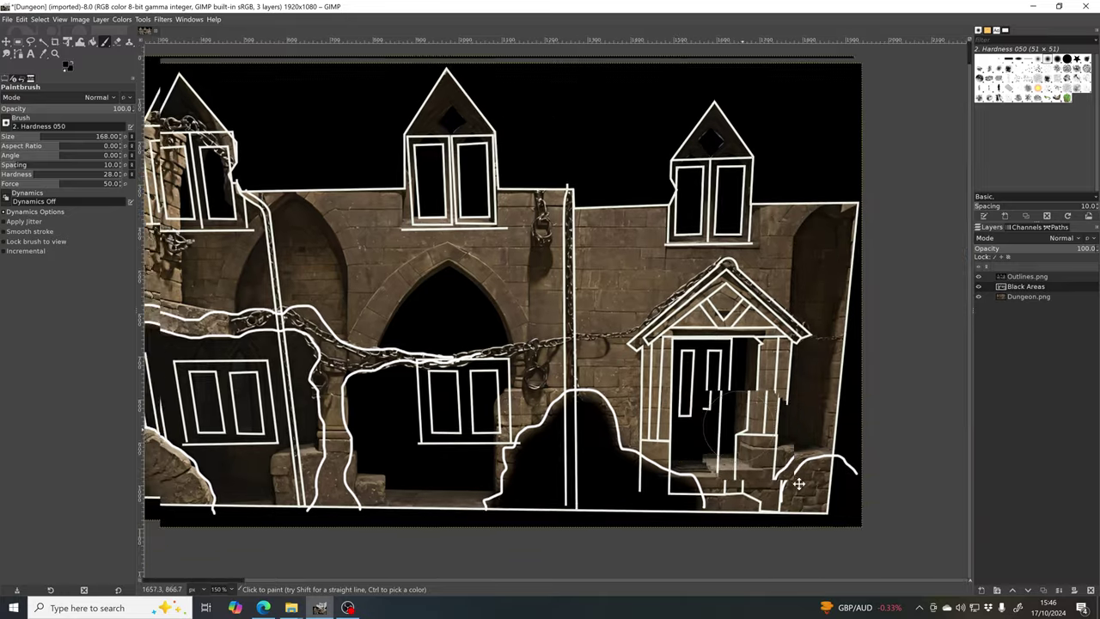
scroll(816, 481, up, 2)
scroll(808, 468, down, 3)
scroll(774, 447, right, 3)
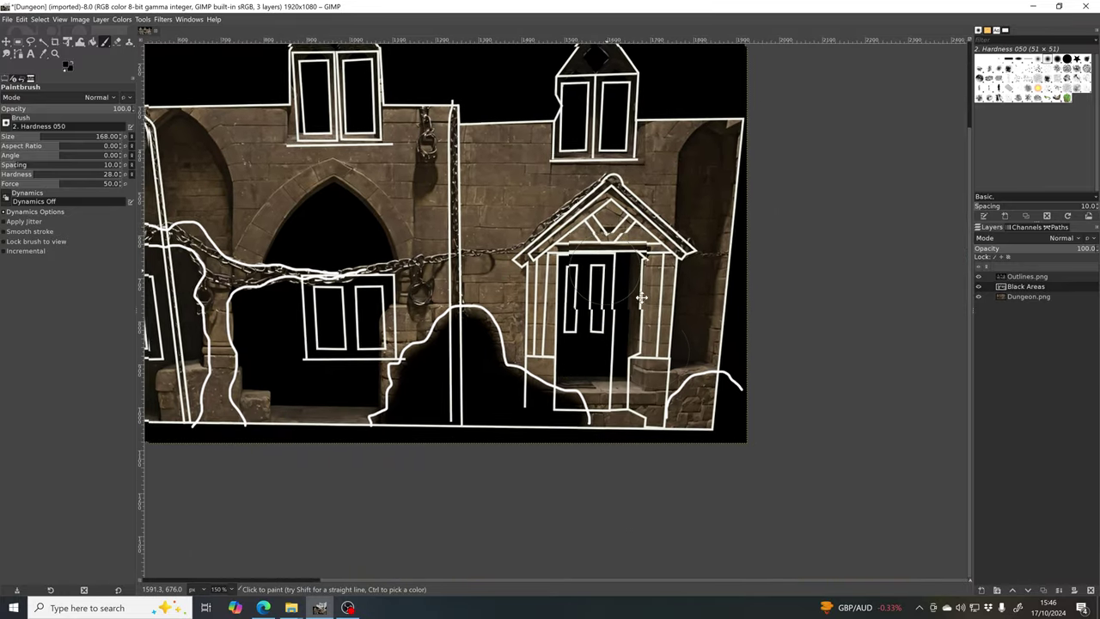
mouse_move(715, 421)
mouse_down()
mouse_move(690, 404)
mouse_move(682, 432)
mouse_move(729, 395)
mouse_up()
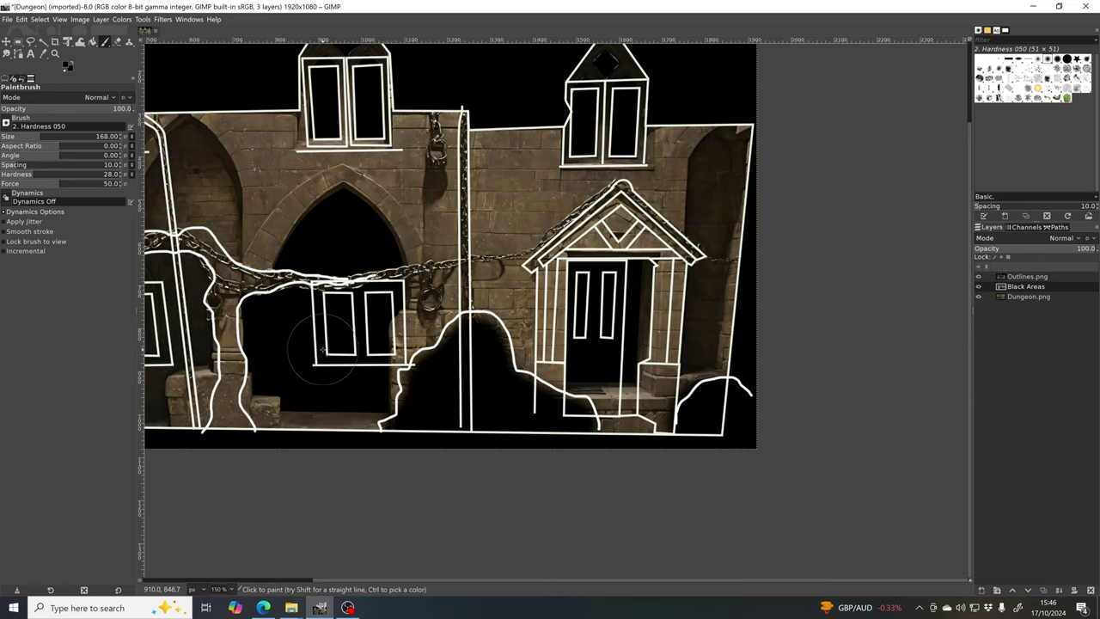
Step: Paint soft black inside the rounded bush outline at the lower-left of the facade
scroll(577, 366, left, 3)
scroll(577, 367, left, 3)
scroll(578, 367, up, 2)
mouse_move(340, 494)
mouse_down()
mouse_move(415, 513)
mouse_move(363, 470)
mouse_move(418, 481)
mouse_move(429, 503)
mouse_move(394, 493)
mouse_move(380, 507)
mouse_move(443, 526)
mouse_move(416, 491)
mouse_move(353, 477)
mouse_up()
drag(397, 487, 434, 507)
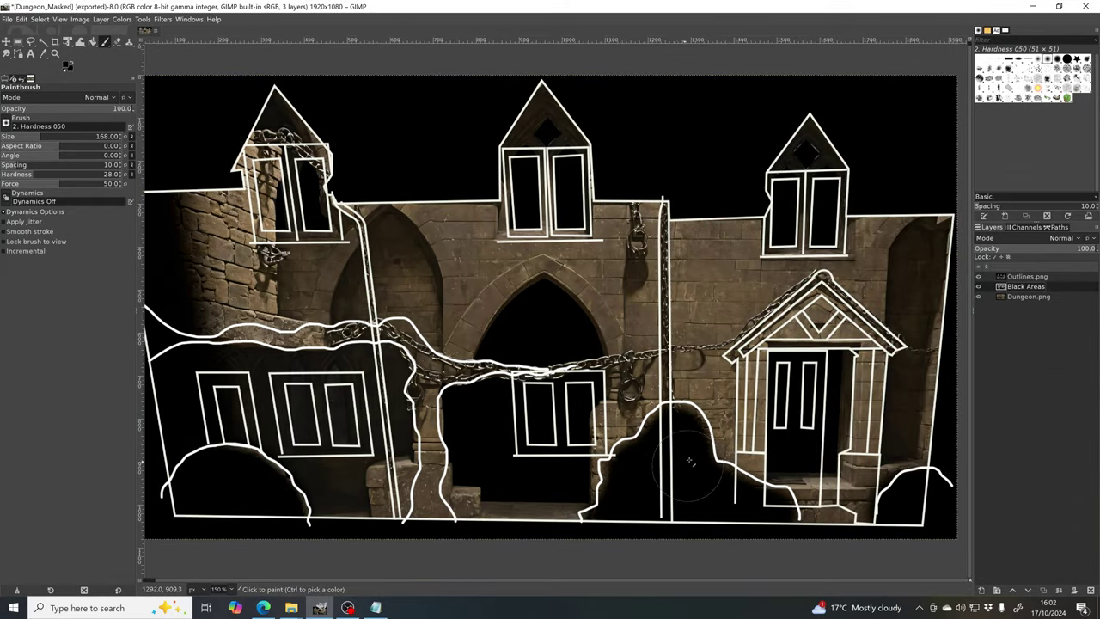
Step: Erase a patch of the painted black near the top of the large bush beside the porch
click(118, 41)
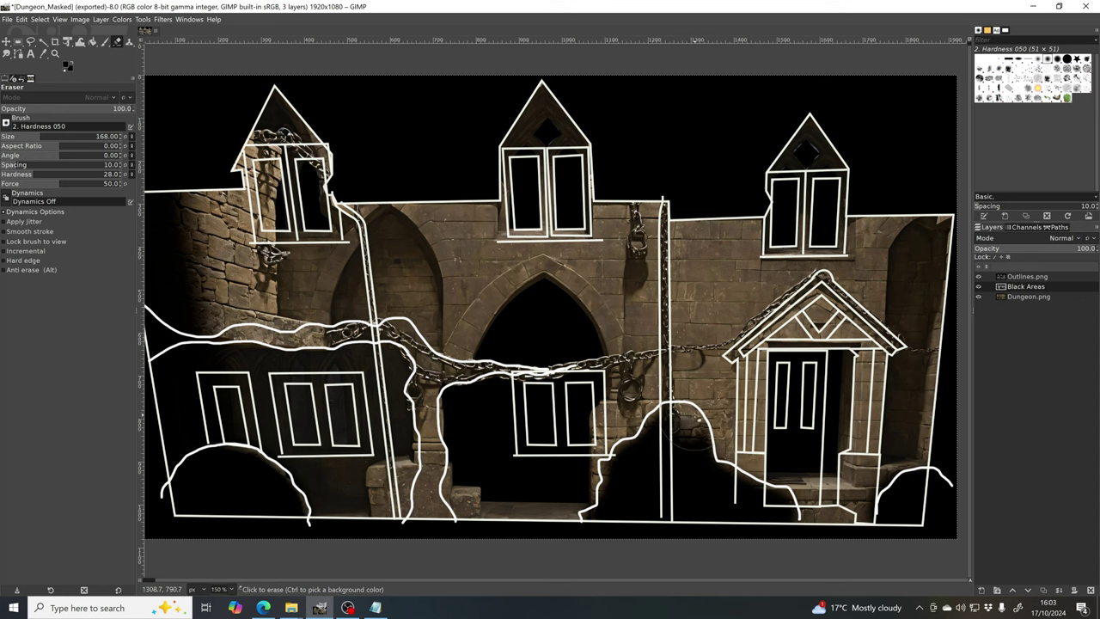
mouse_move(678, 436)
mouse_down()
mouse_move(666, 434)
mouse_move(701, 473)
mouse_move(688, 412)
mouse_move(690, 448)
mouse_up()
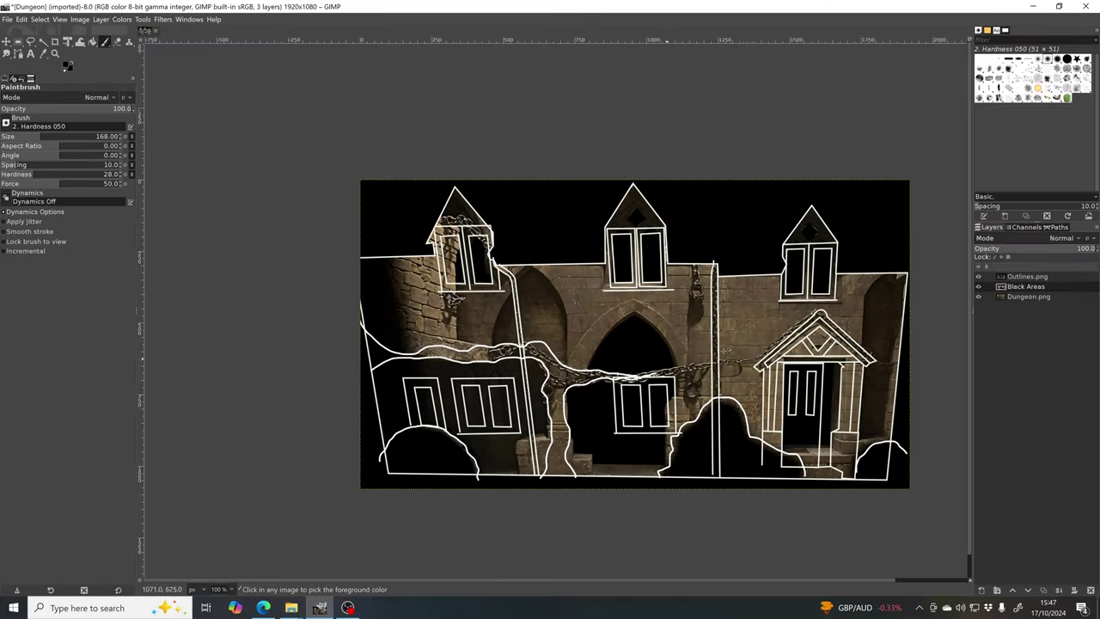
Step: Hide the Outlines.png layer to reveal the painted facade without its guide lines
scroll(717, 344, up, 4)
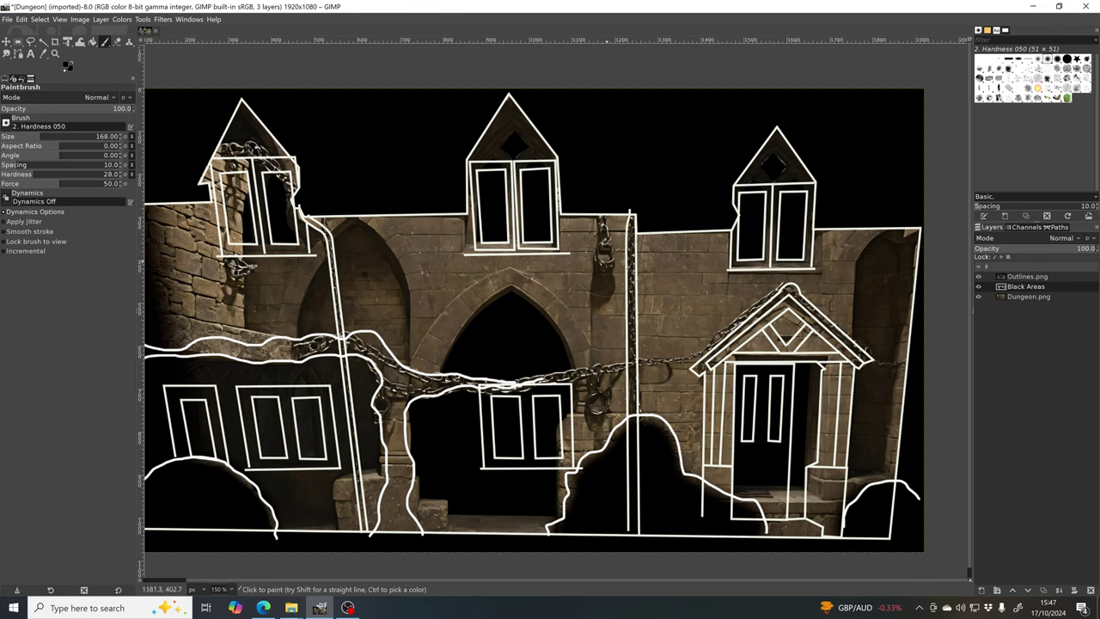
drag(545, 288, 565, 290)
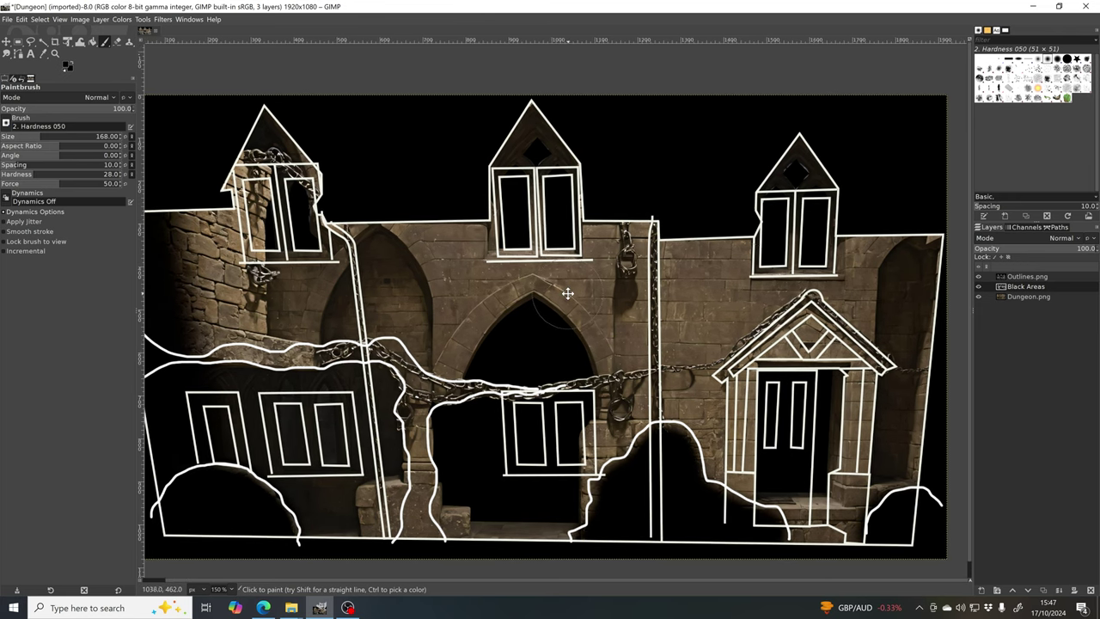
click(978, 276)
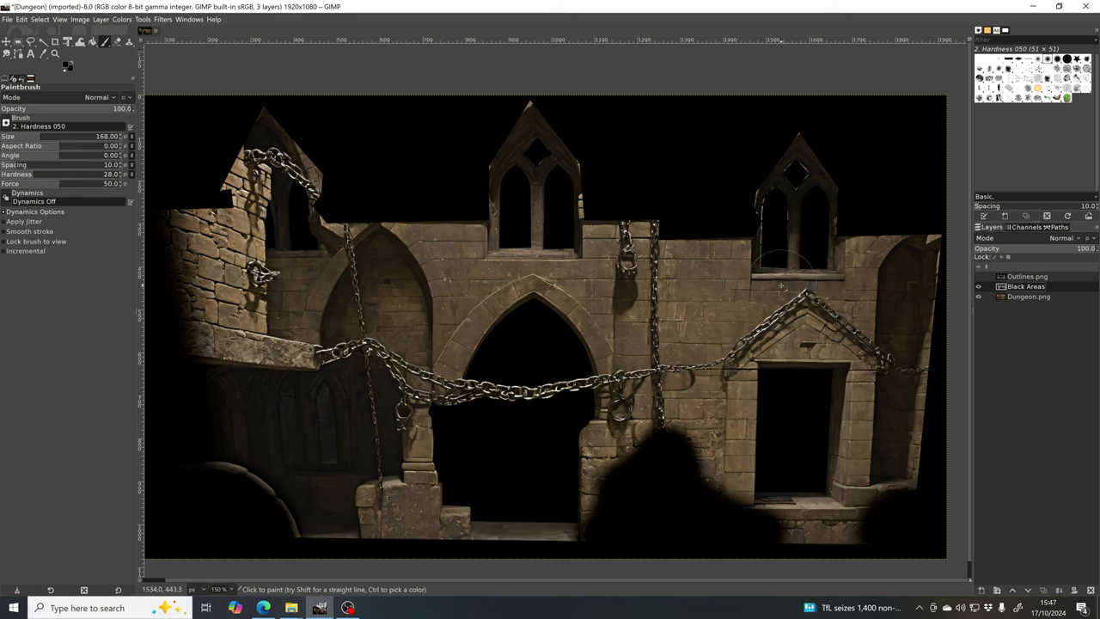
Step: Create a selection from the Black Areas layer's alpha channel and make Dungeon.png the active layer
right_click(1029, 289)
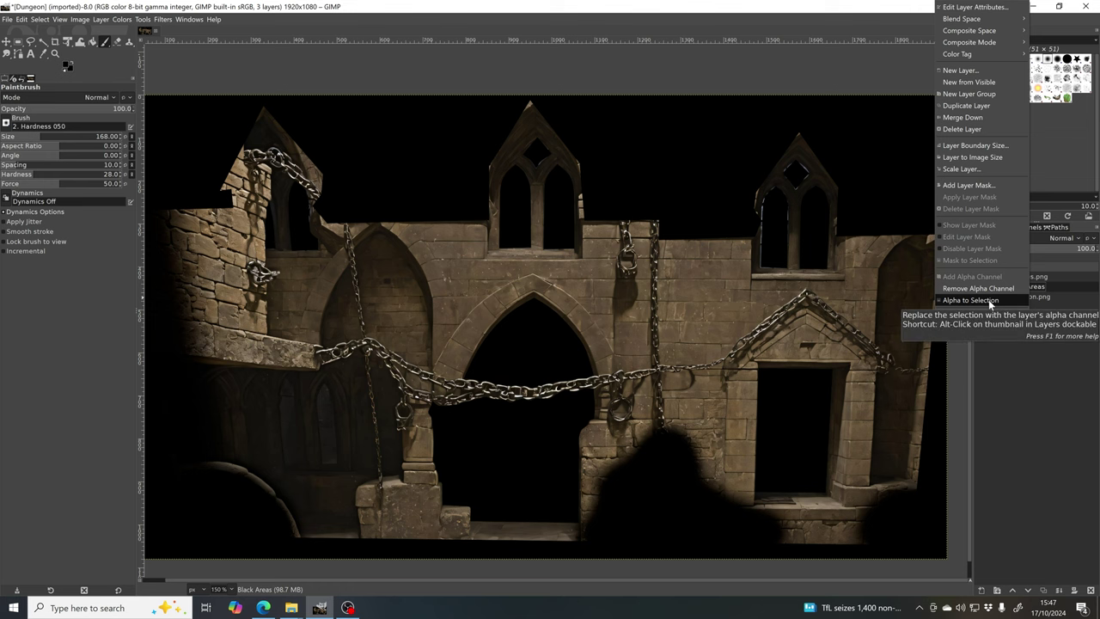
click(990, 300)
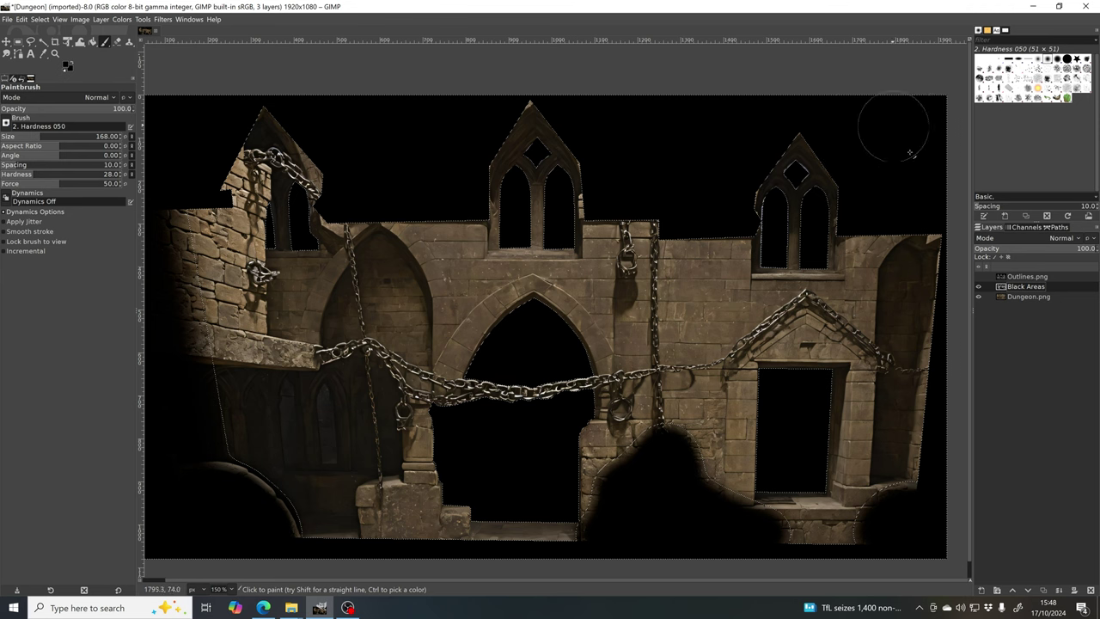
click(1024, 295)
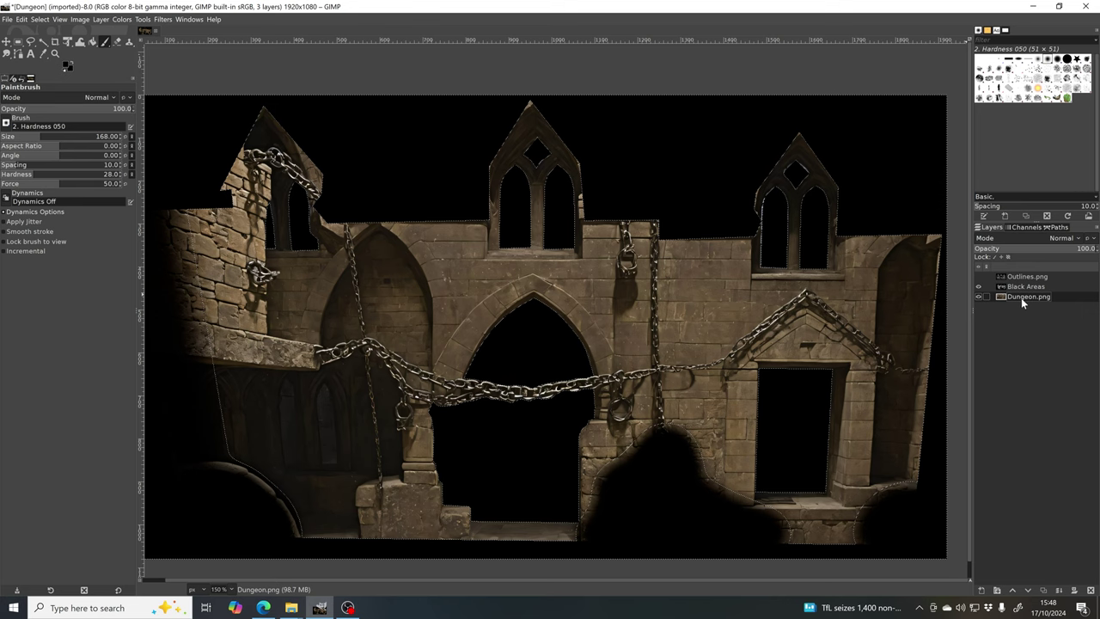
Step: Add a layer mask to Dungeon.png, initialized from the current selection with the mask inverted
right_click(1017, 297)
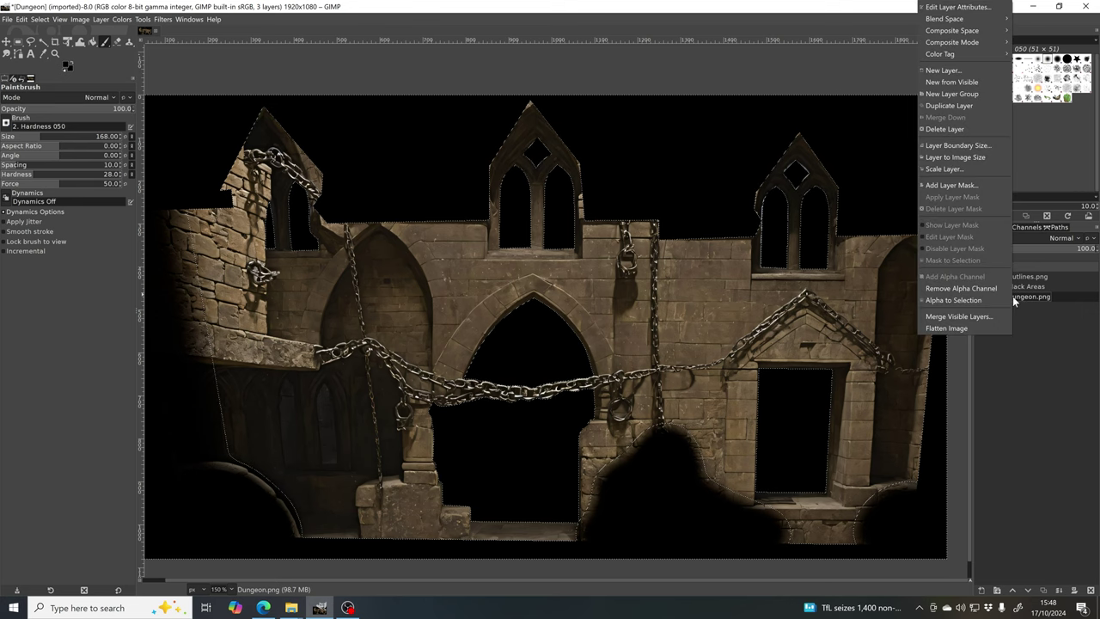
click(939, 186)
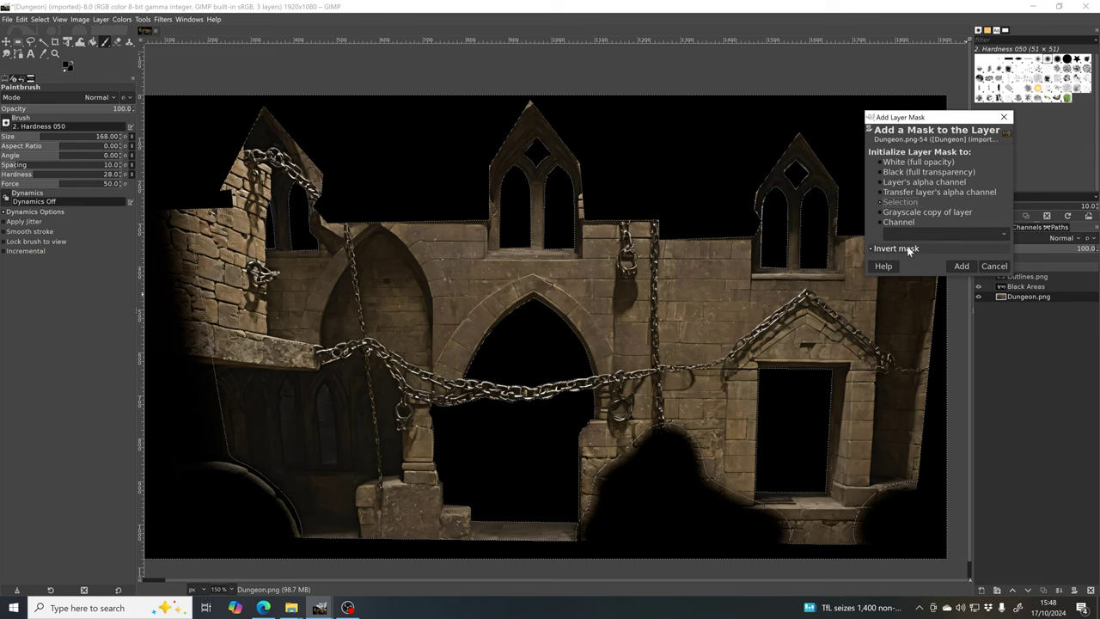
click(873, 250)
click(960, 267)
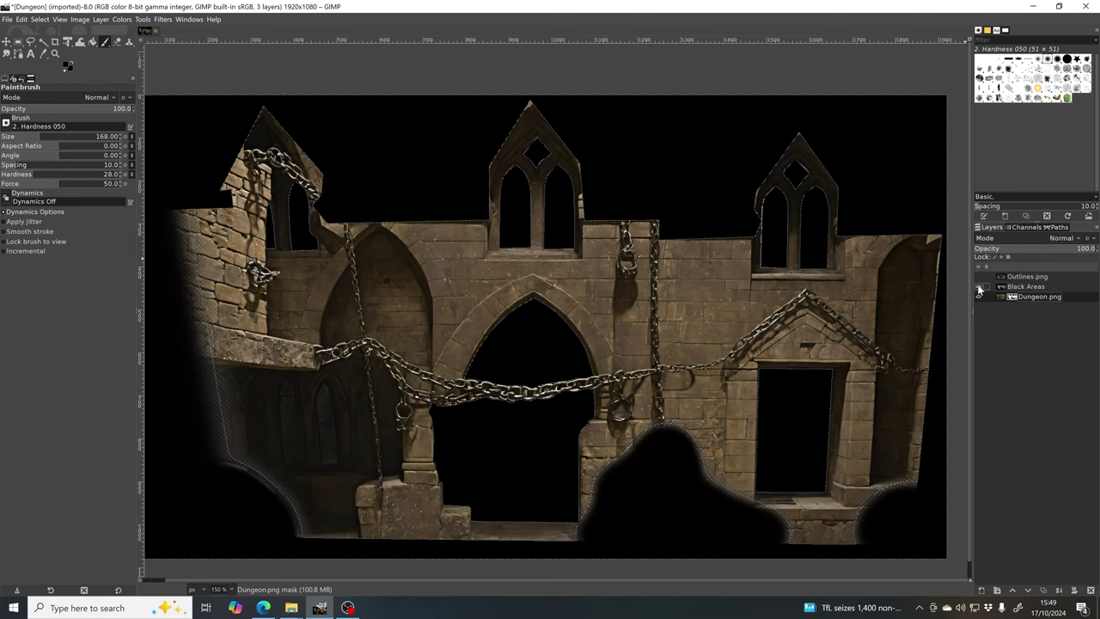
Step: Hide the Black Areas layer and clear the selection around the facade
click(978, 287)
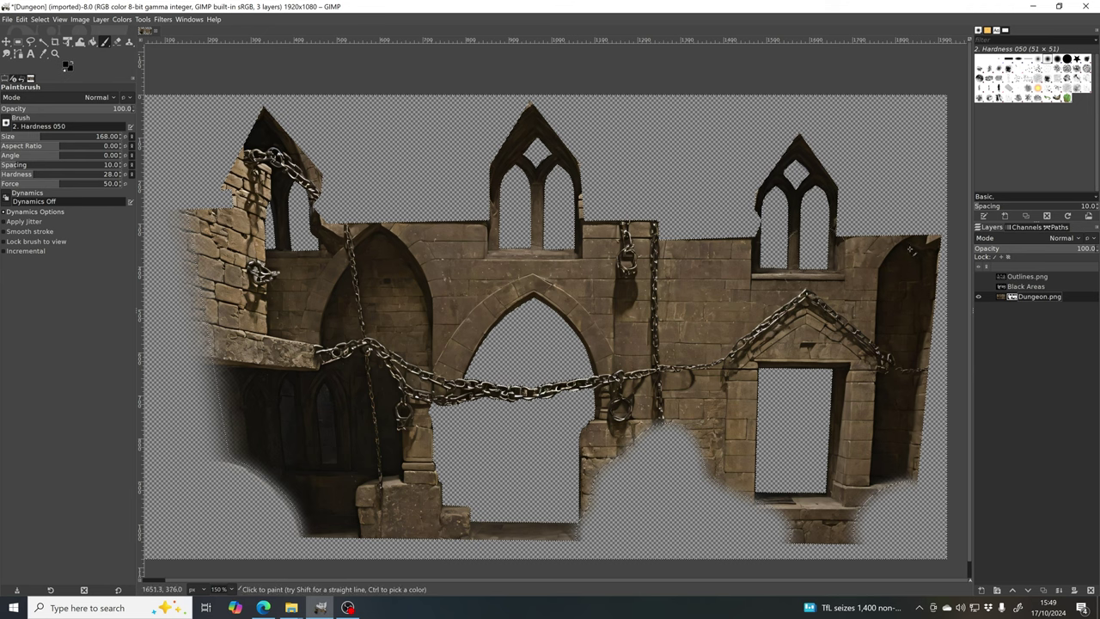
click(39, 19)
click(46, 46)
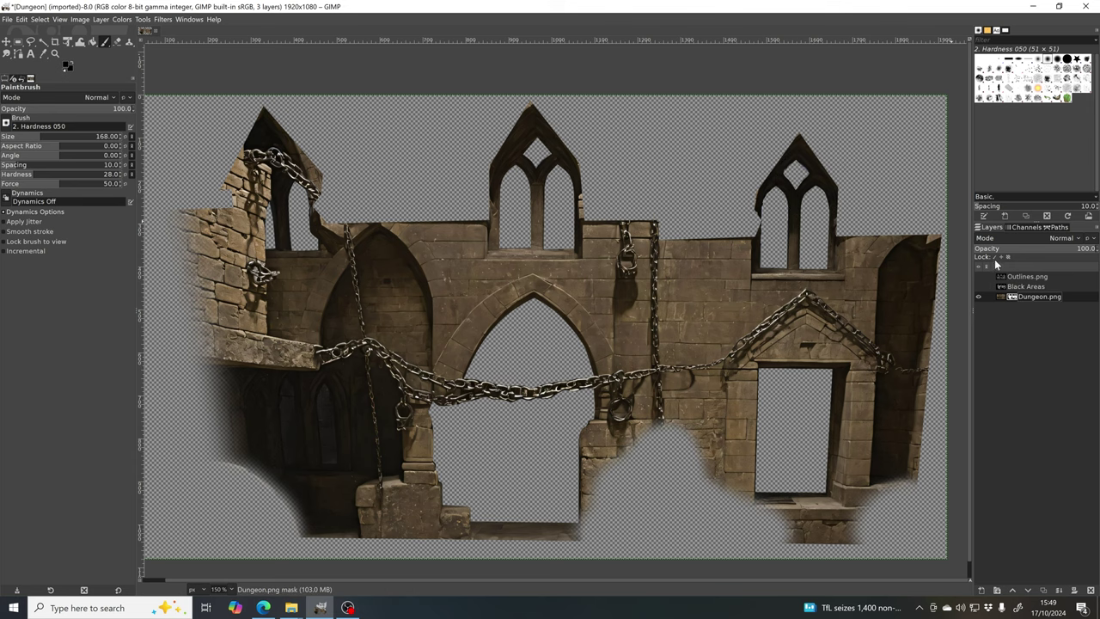
Step: Compare the facade with and without the Black Areas layer, and inspect the Dungeon.png layer mask on its own
click(978, 286)
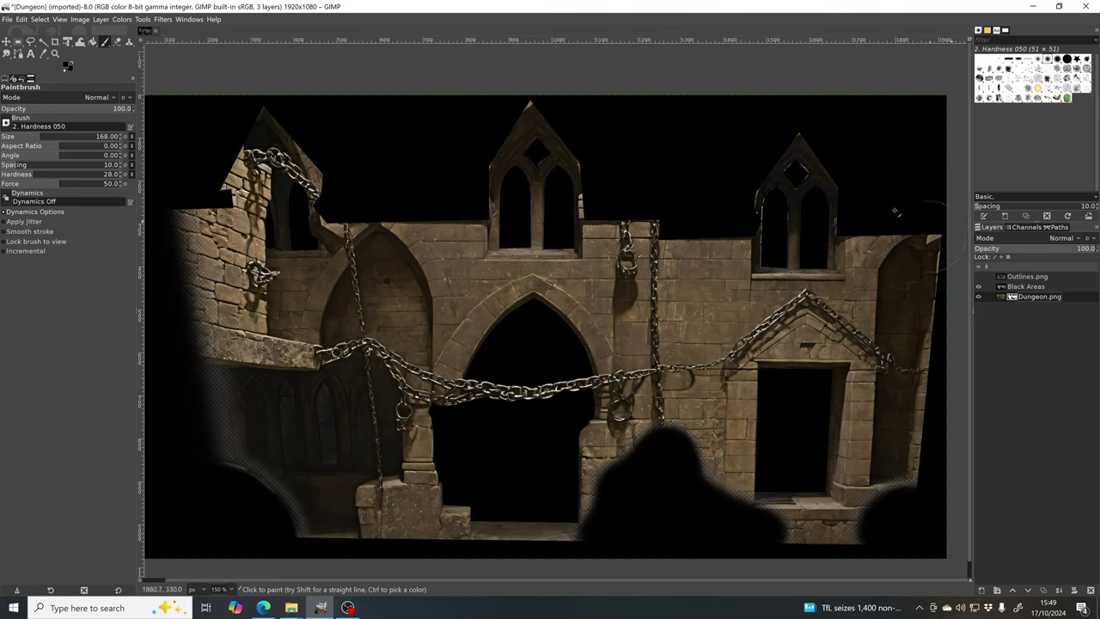
click(979, 287)
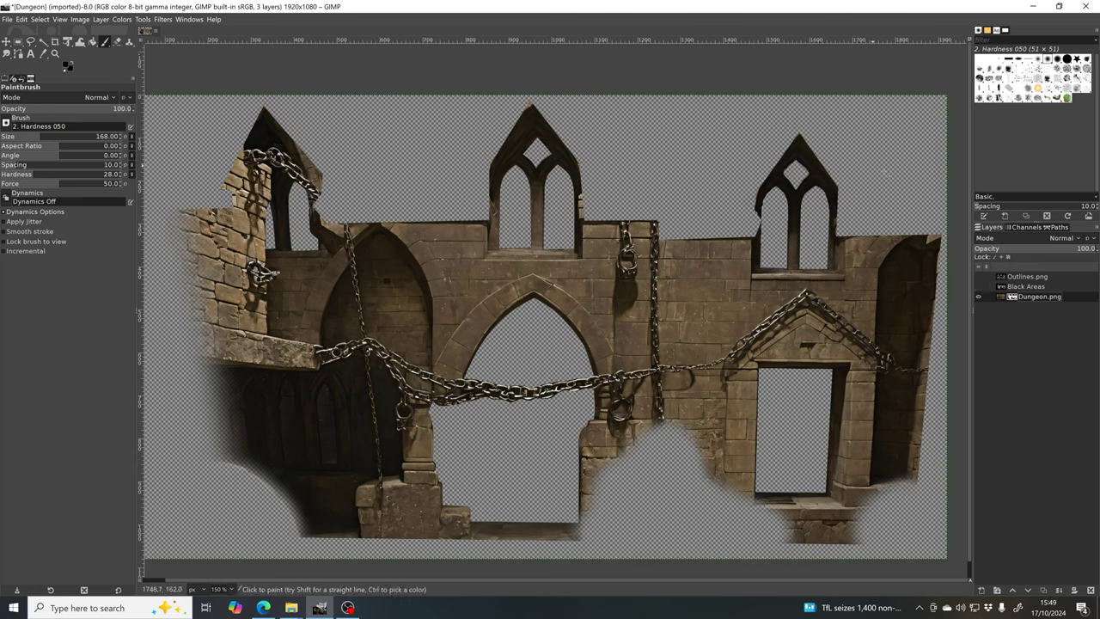
alt+click(1012, 297)
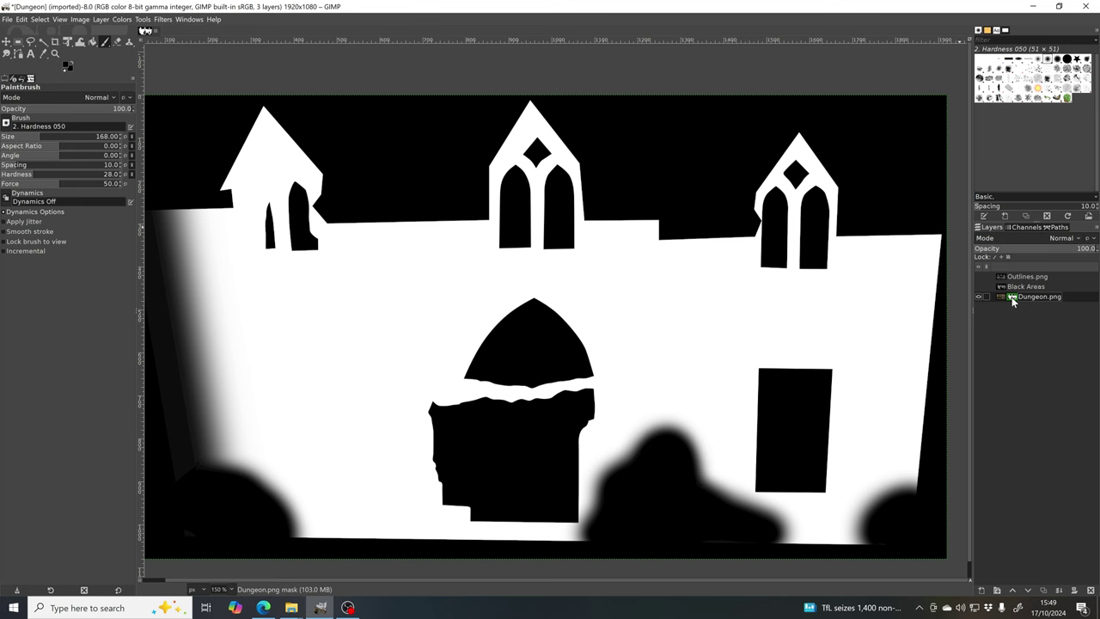
alt+click(1012, 298)
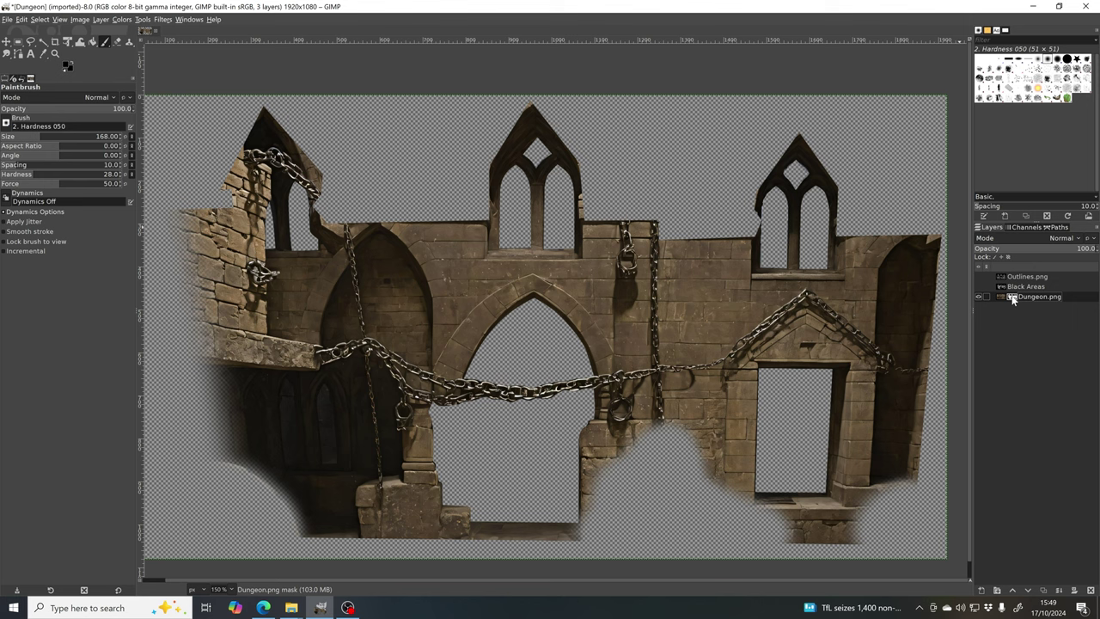
alt+click(1012, 296)
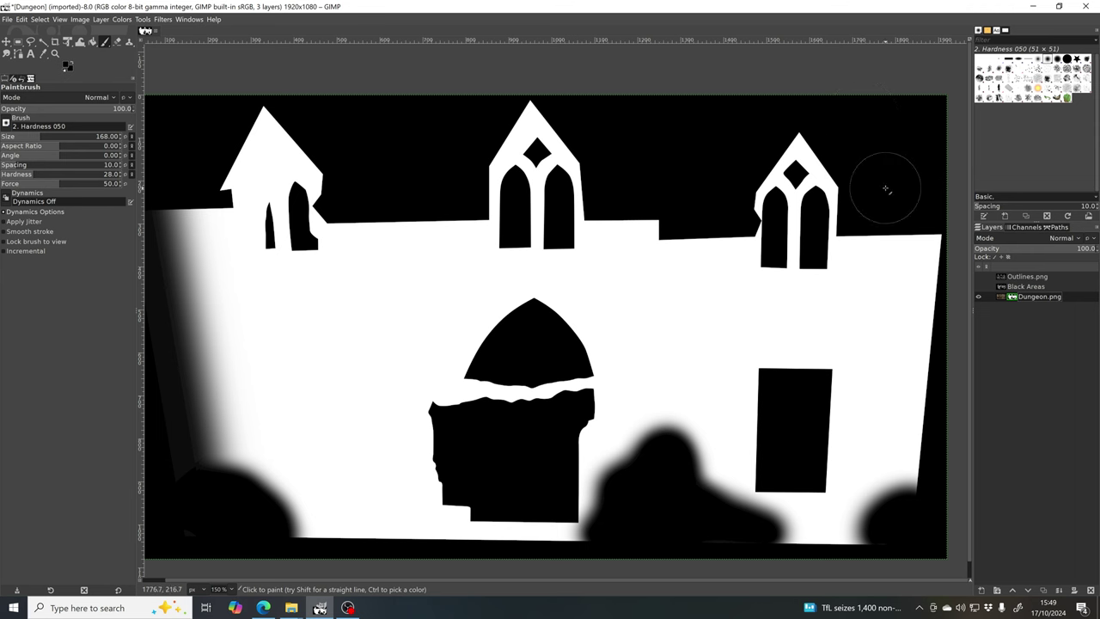
alt+click(1006, 297)
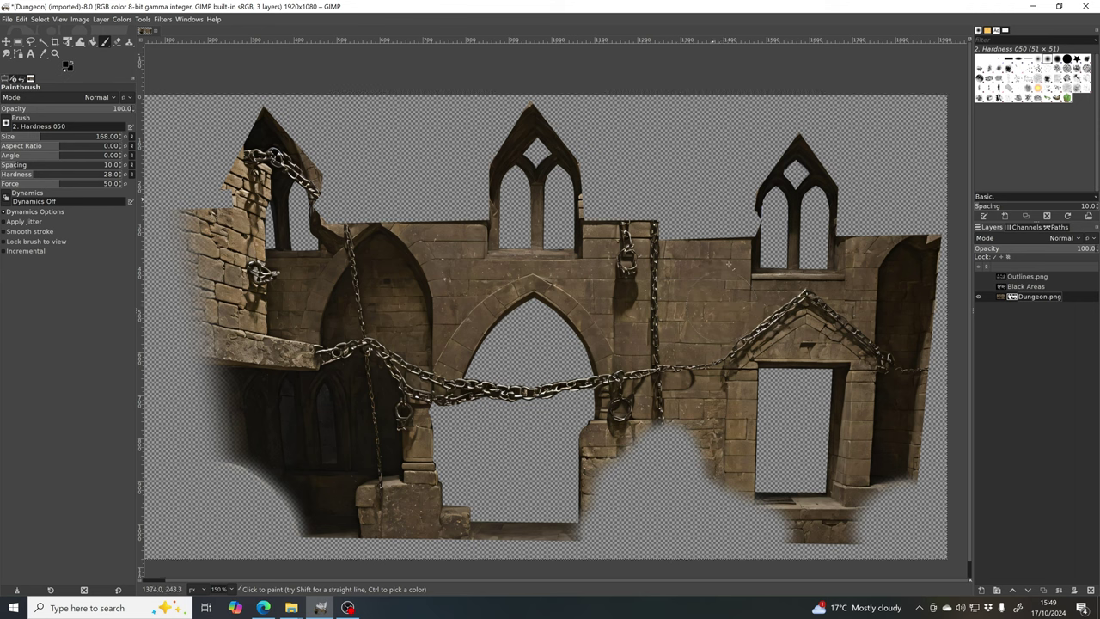
Step: Export the masked facade as Dungeon_Masked.png in the __Selected folder, keeping the offered PNG options
click(8, 19)
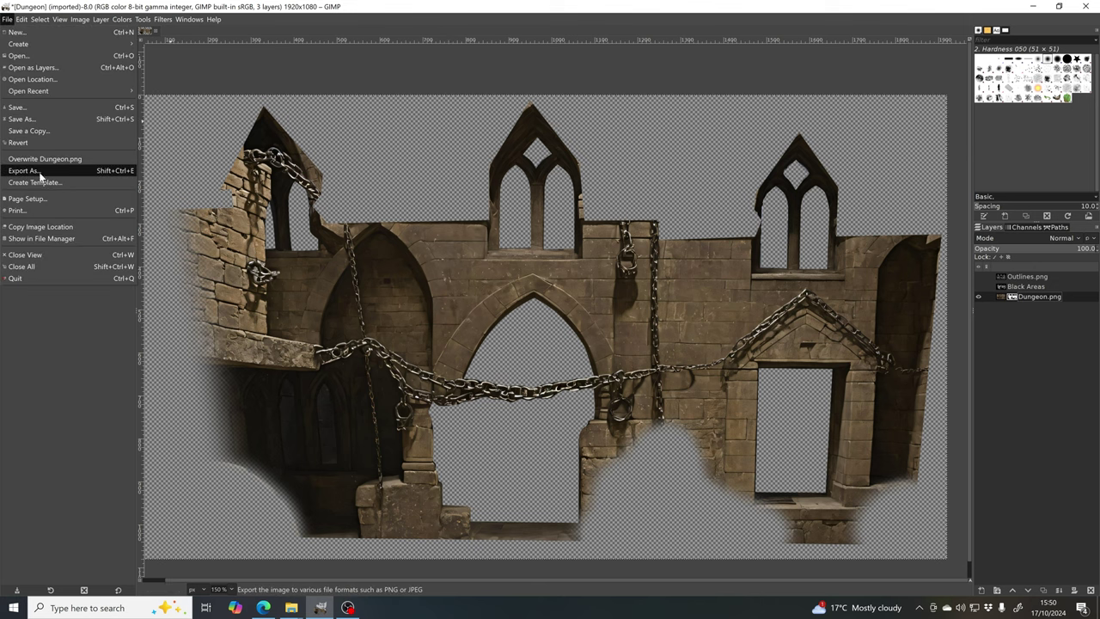
click(68, 169)
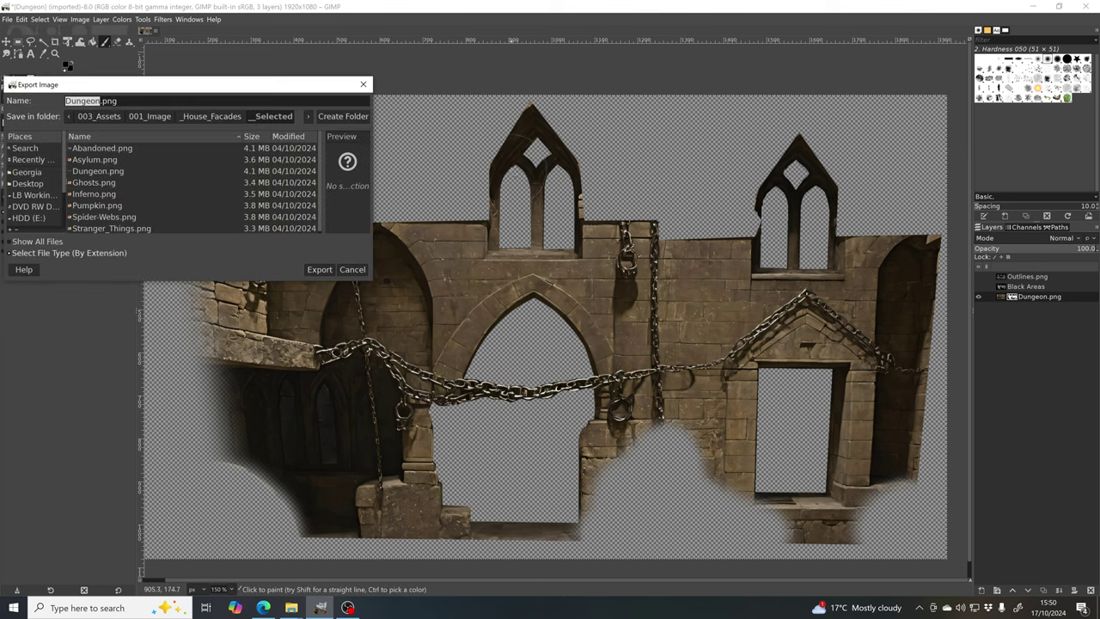
drag(260, 85, 695, 132)
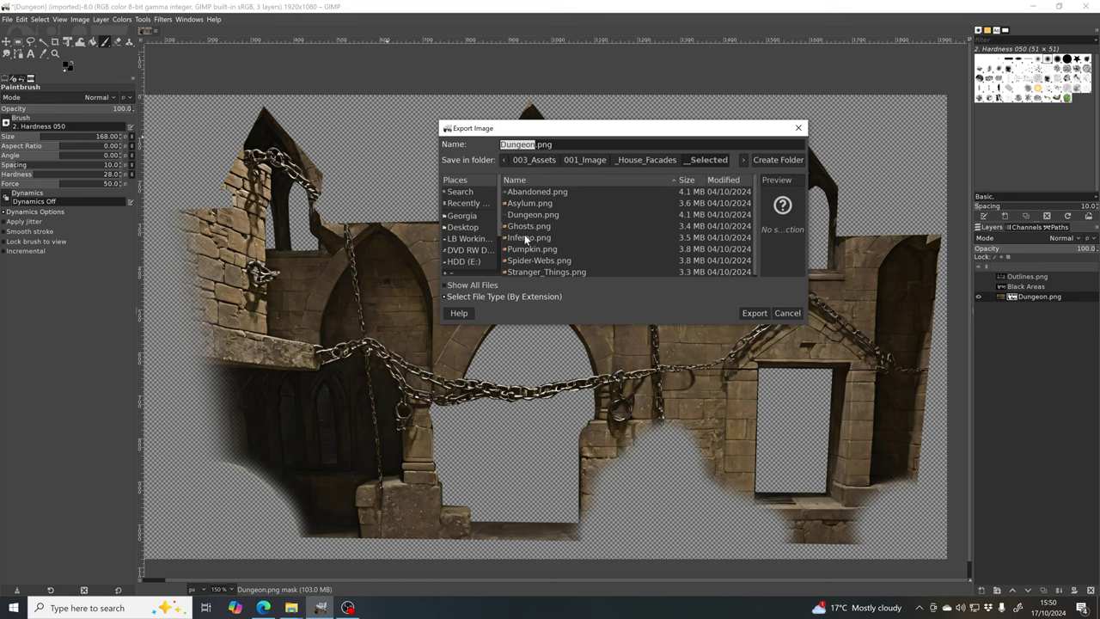
key(Right)
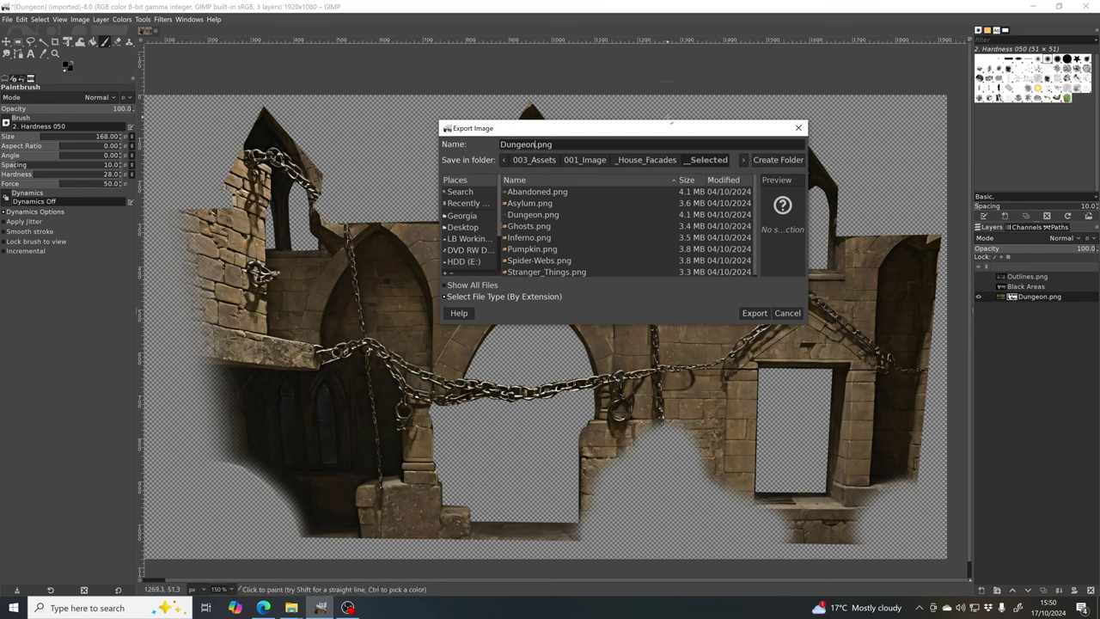
text(_Masked)
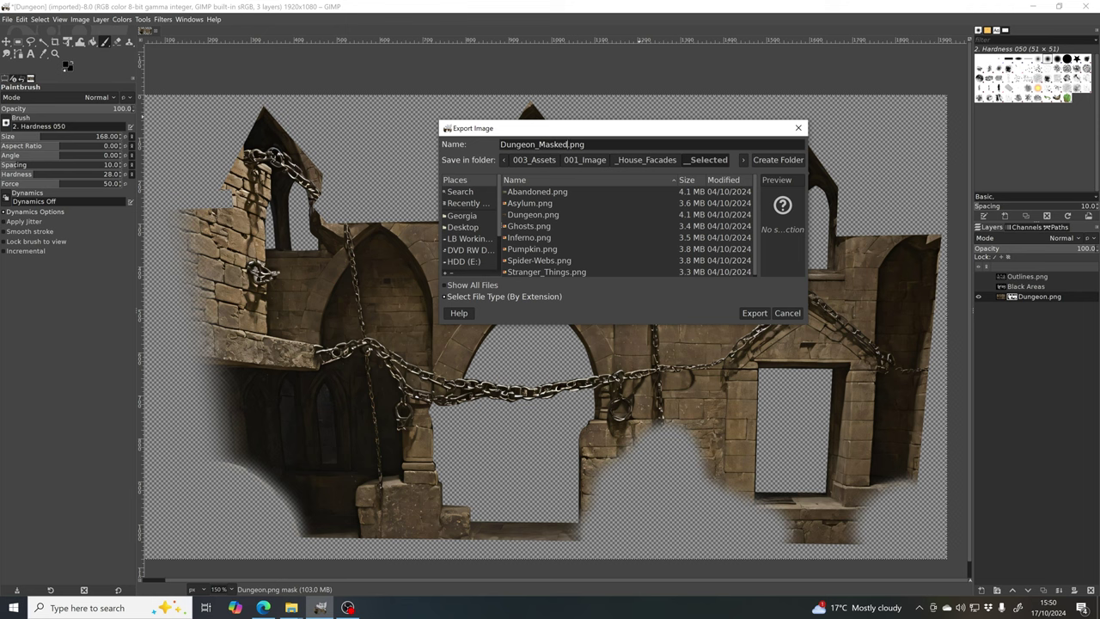
key(shift+End)
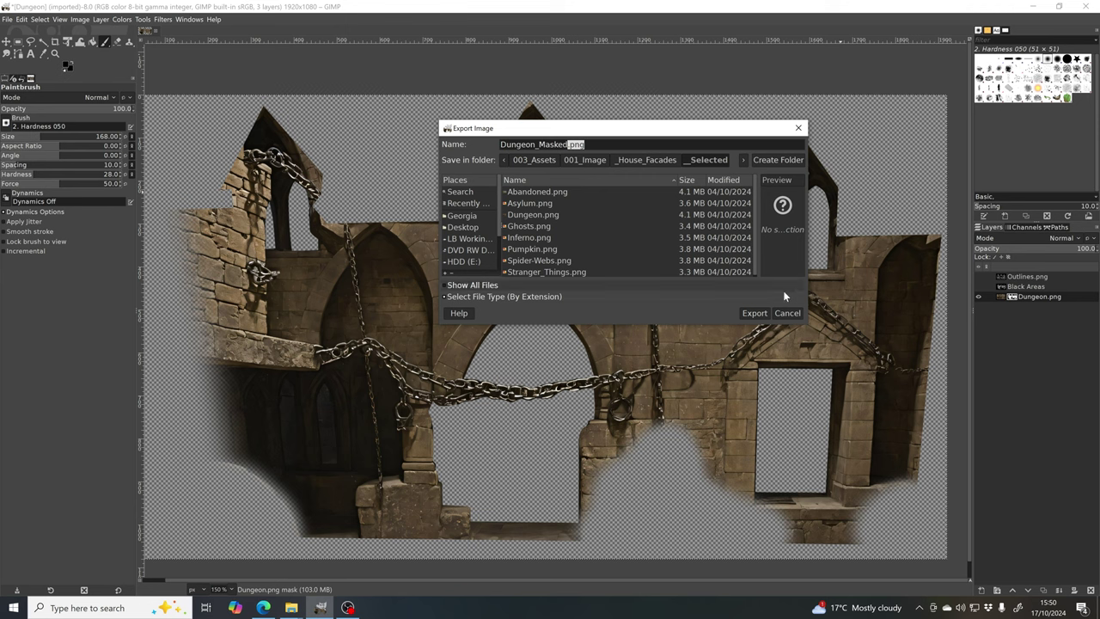
click(755, 314)
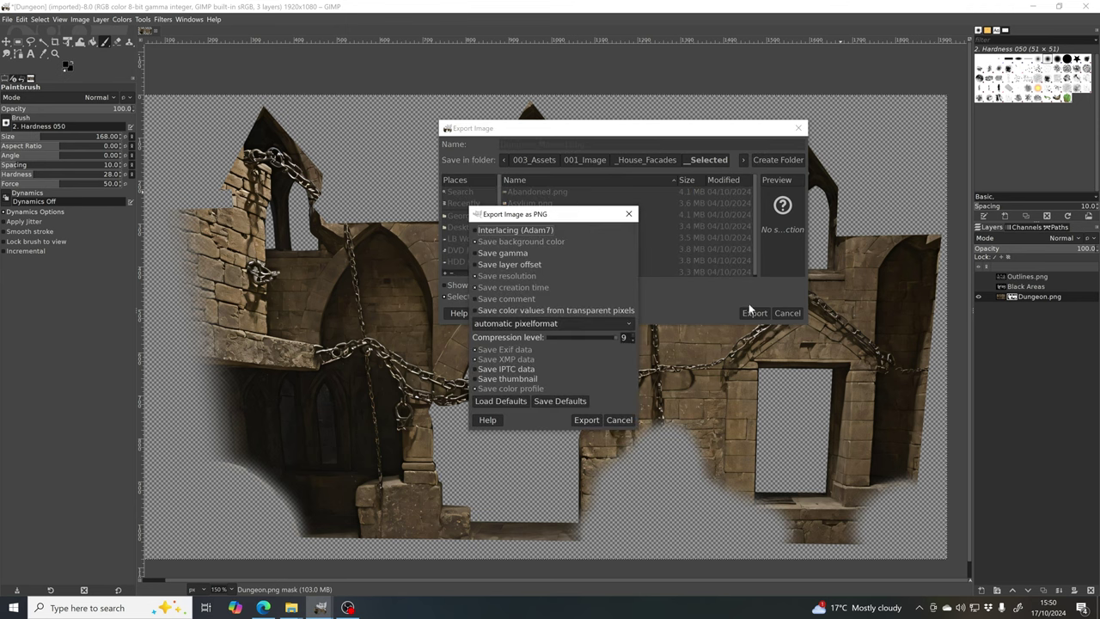
mouse_move(562, 214)
mouse_down()
mouse_move(569, 208)
mouse_move(560, 213)
mouse_up()
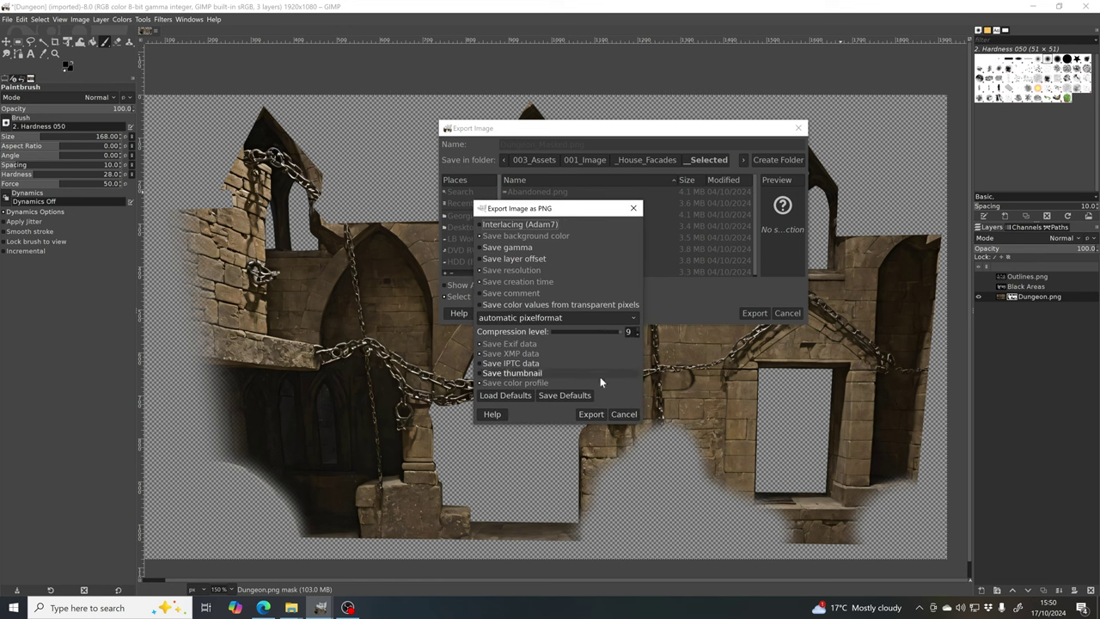
click(591, 414)
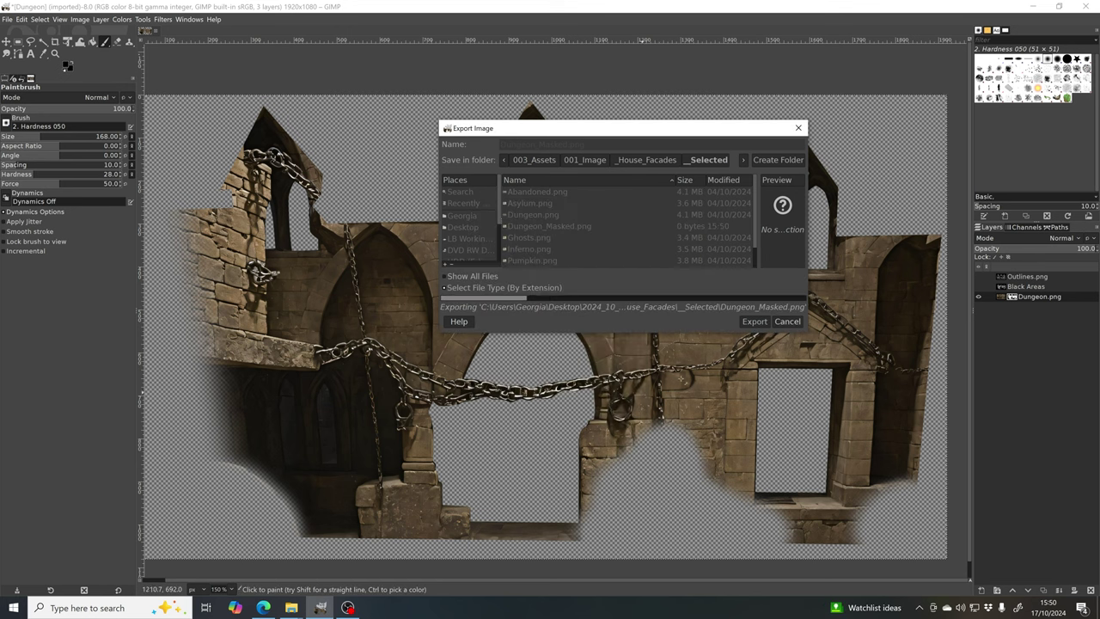